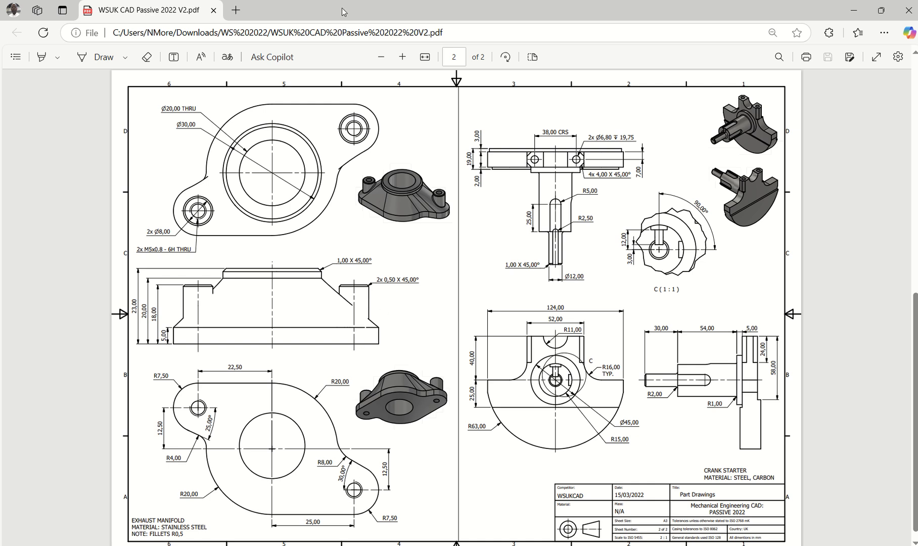
Switch to Autodesk Fusion and place the floating exhaust manifold drawing beside the modelling area as a reference
drag(344, 11, 917, 23)
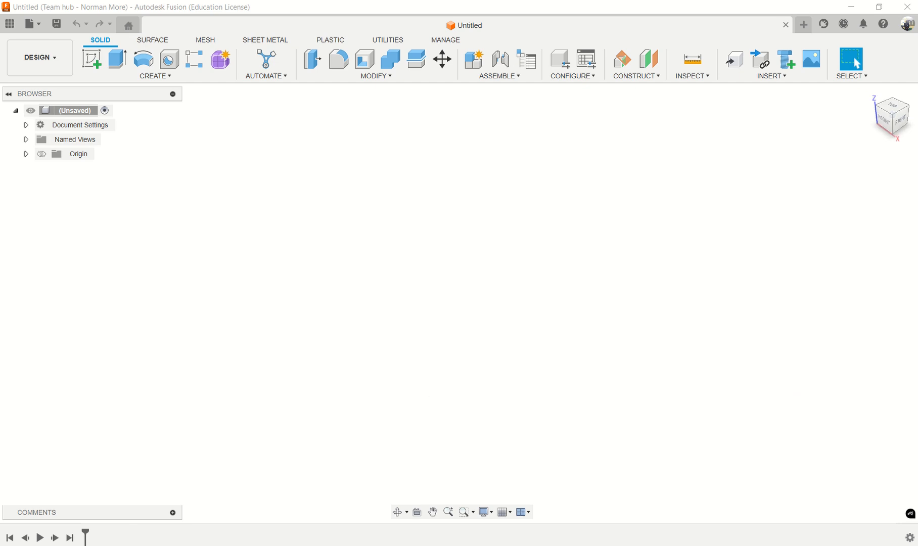
click(404, 545)
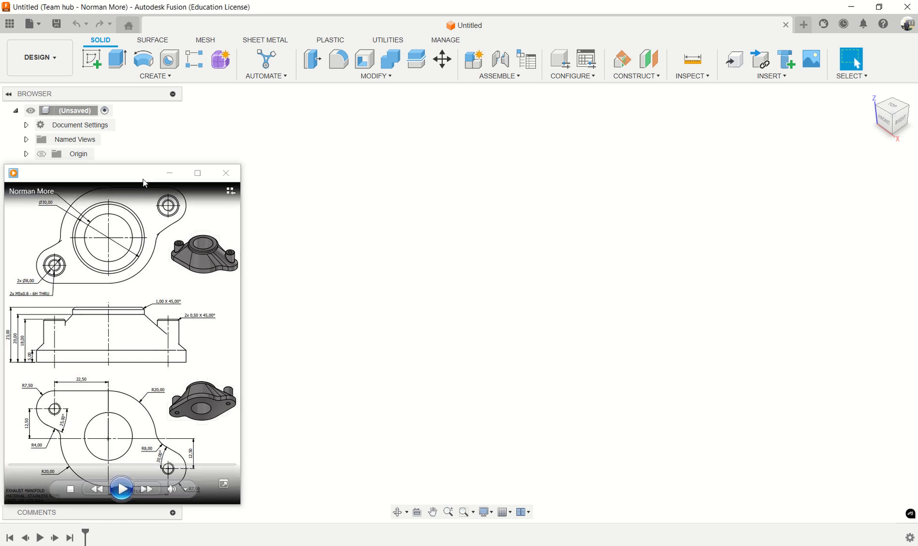
mouse_move(145, 183)
mouse_down()
mouse_move(160, 203)
mouse_move(153, 197)
mouse_up()
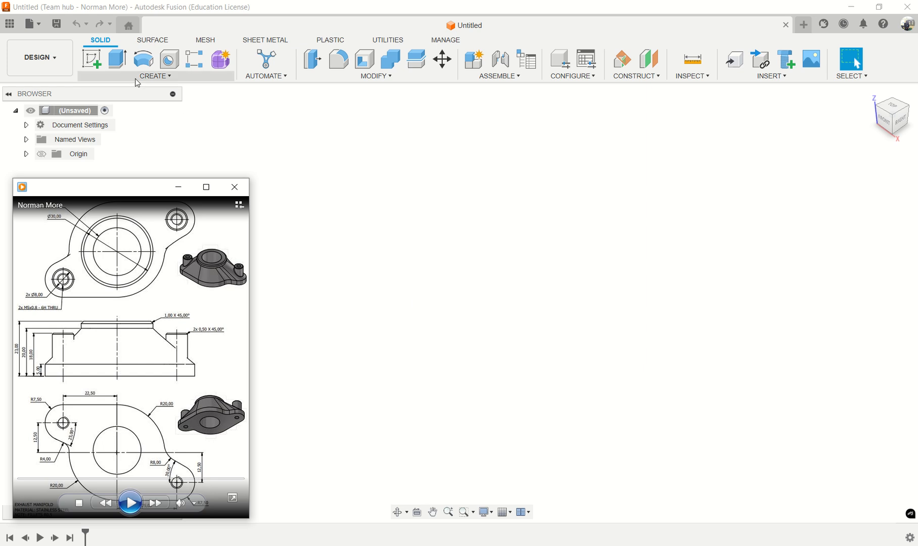
Create a new sketch on the horizontal XY origin plane
click(92, 59)
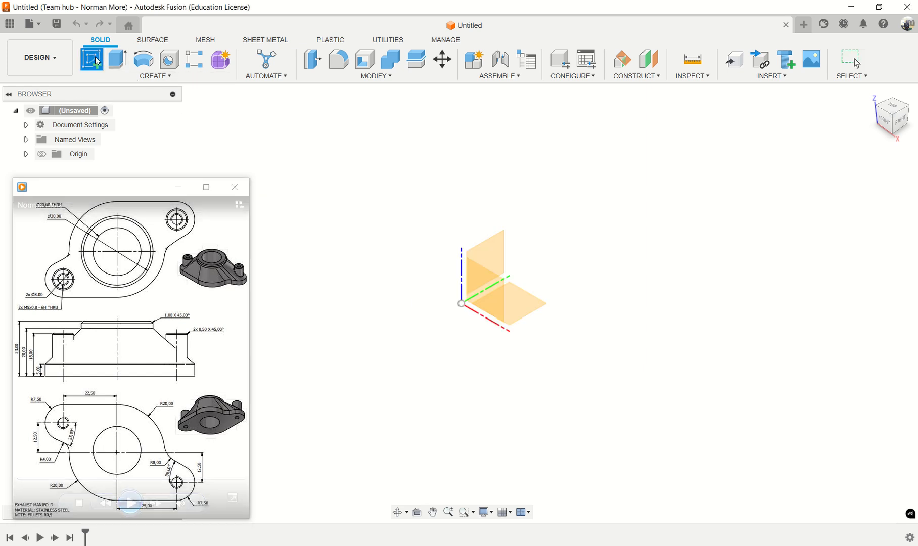
click(531, 306)
mouse_move(493, 286)
middle_down()
mouse_move(578, 301)
mouse_move(607, 287)
mouse_move(583, 311)
middle_up()
mouse_move(184, 398)
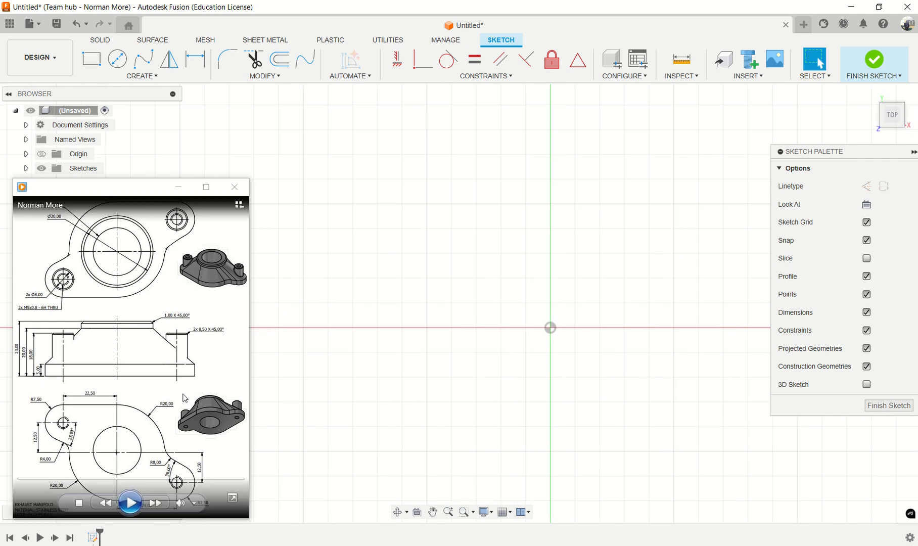
Sketch a 40 mm diameter circle centred on the origin
click(118, 59)
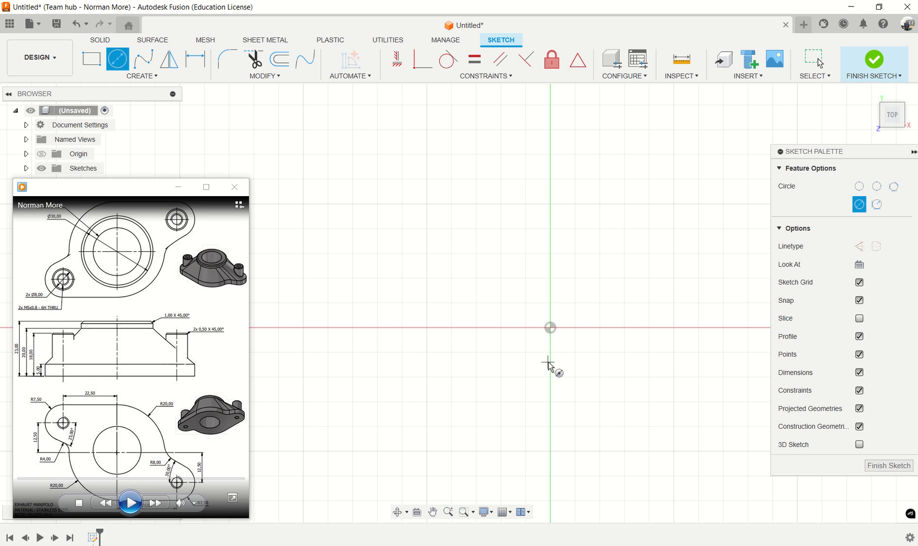
click(550, 327)
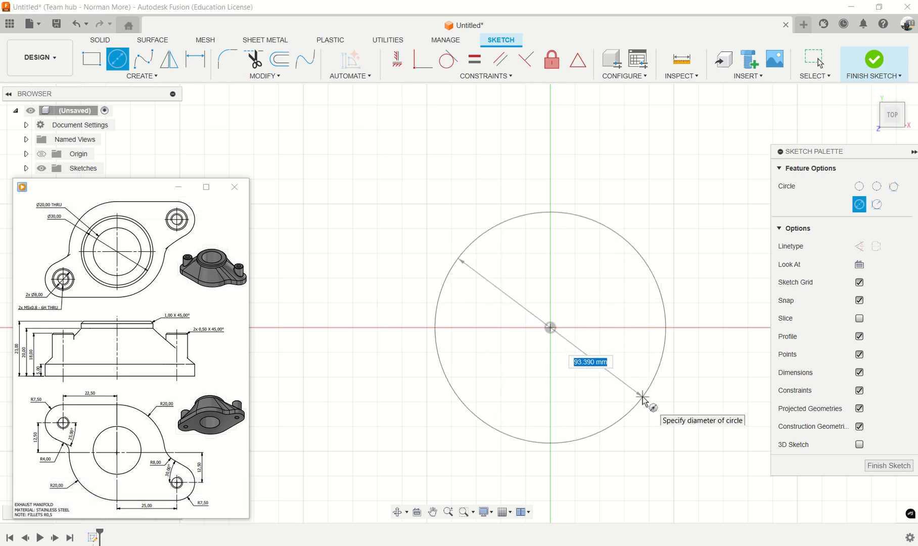
text(40)
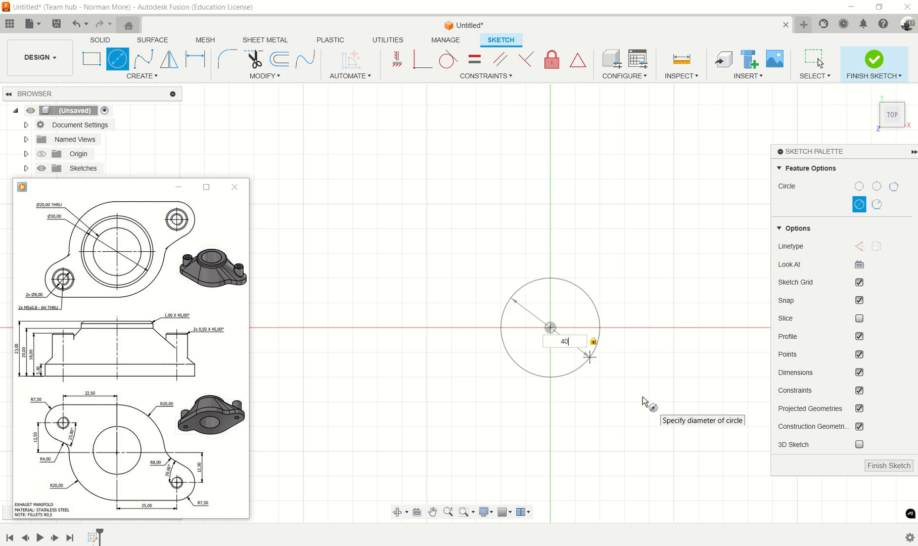
key(Return)
key(Escape)
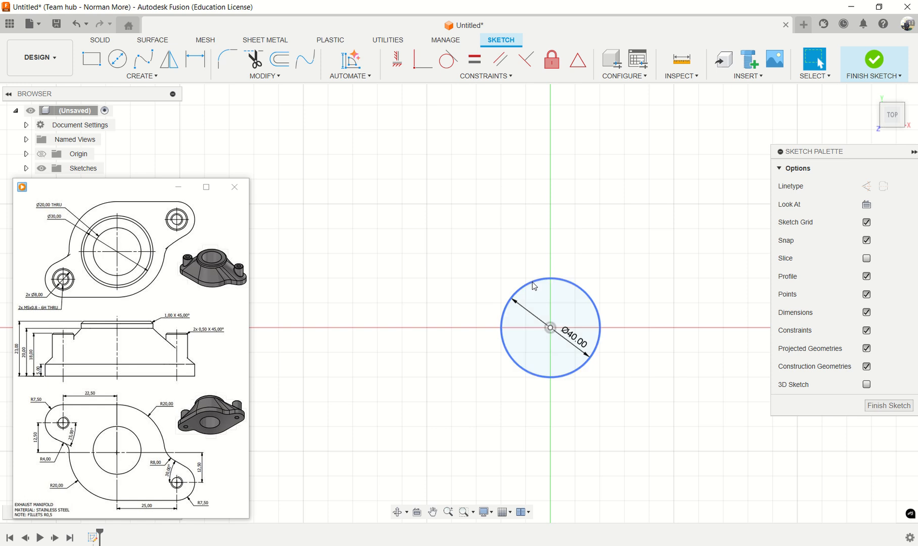
Sketch a 15 mm diameter circle outside the large circle, to its upper left
scroll(527, 291, up, 1)
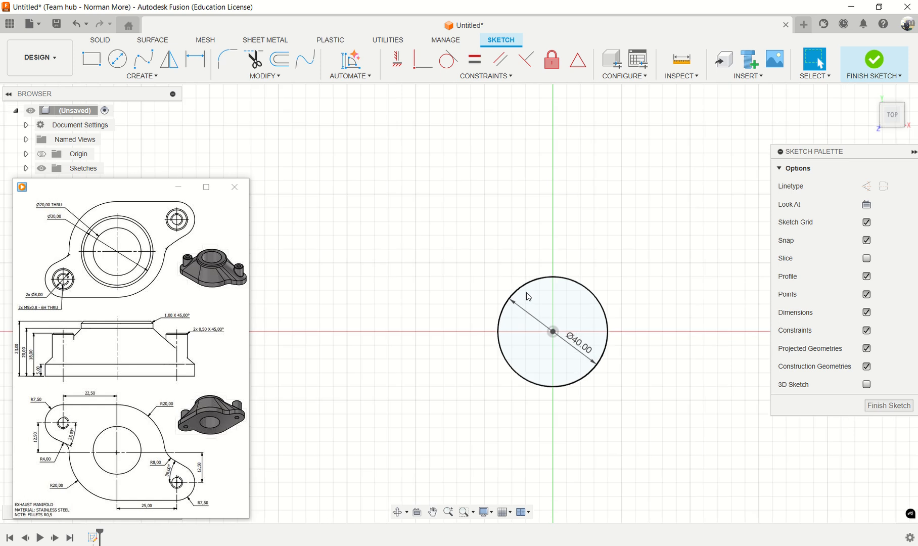
click(117, 59)
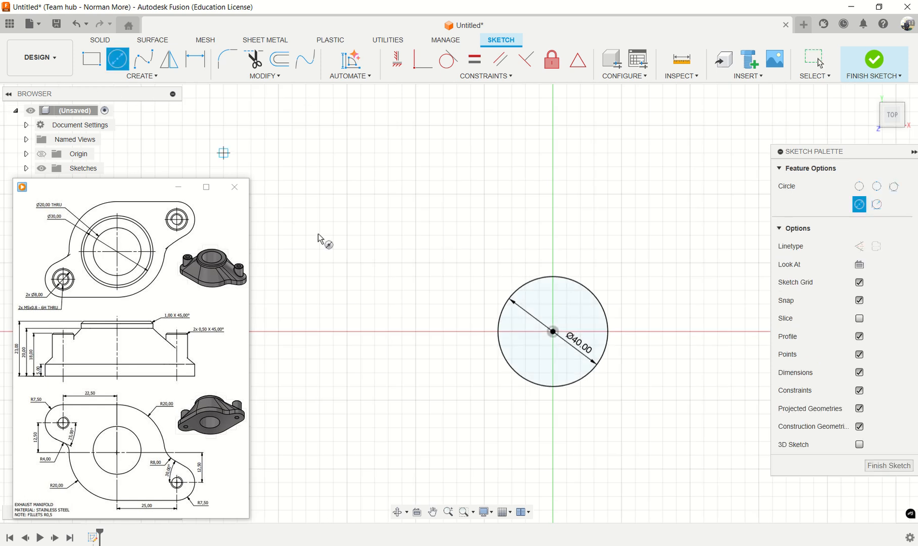
click(446, 286)
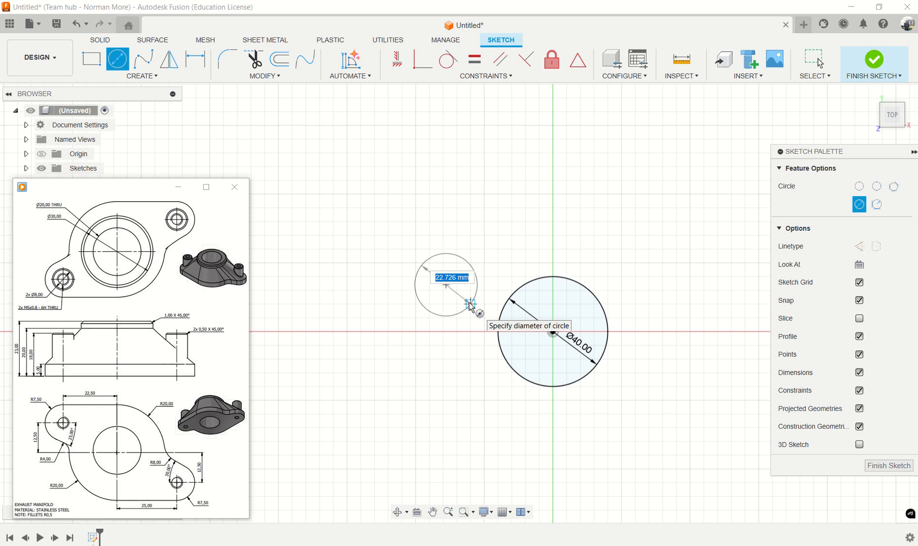
text(15)
key(Return)
key(Escape)
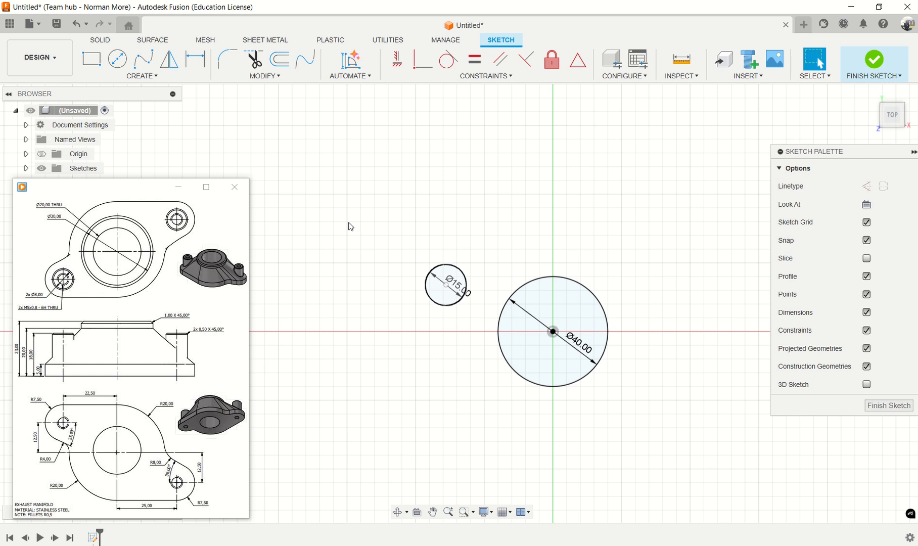
Sketch a second 15 mm diameter circle outside the large circle, to its lower right
click(119, 60)
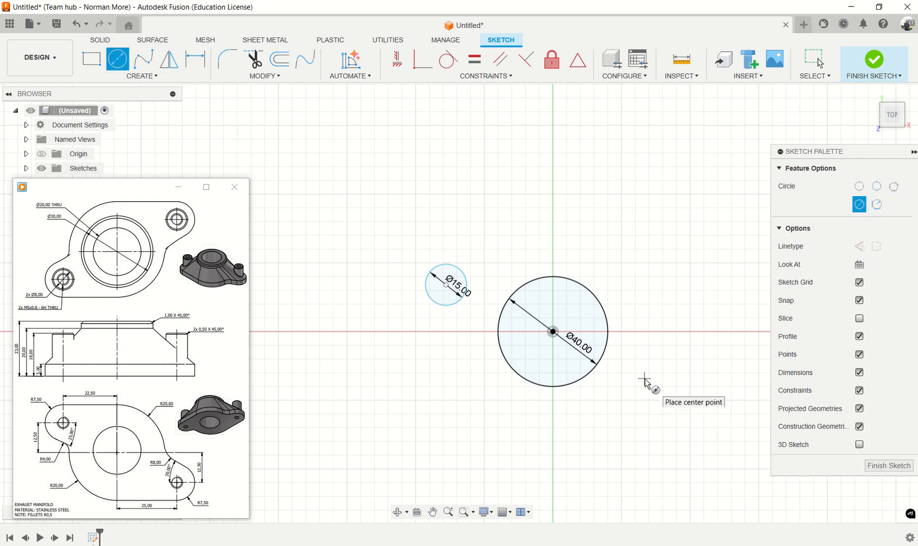
click(658, 365)
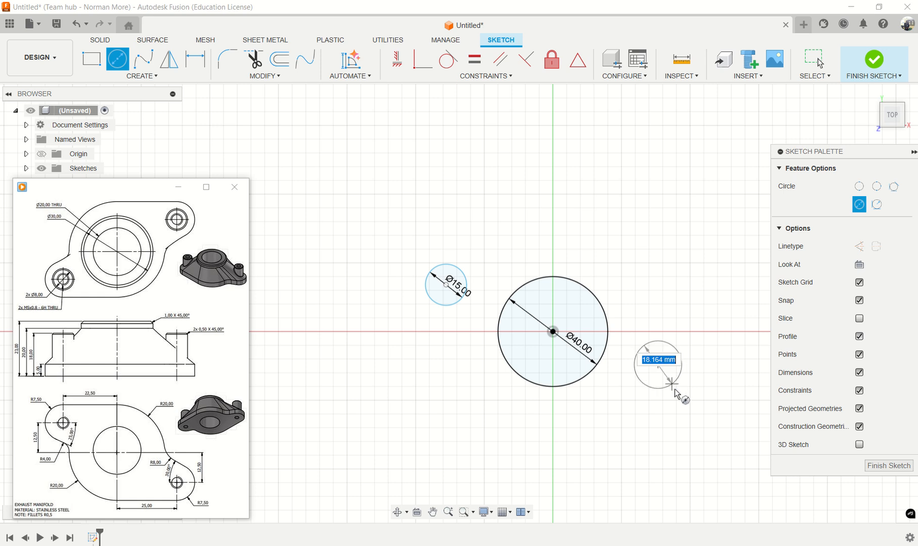
text(15)
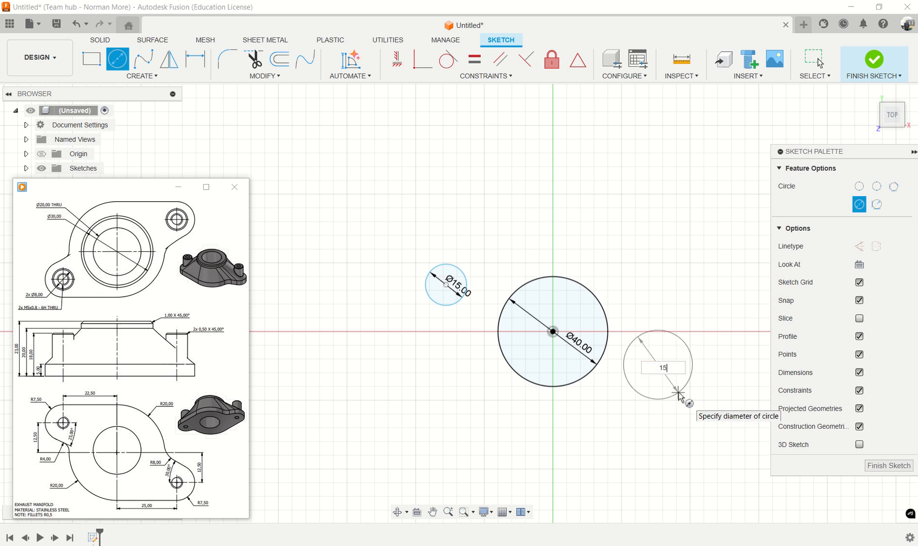
key(Return)
key(Escape)
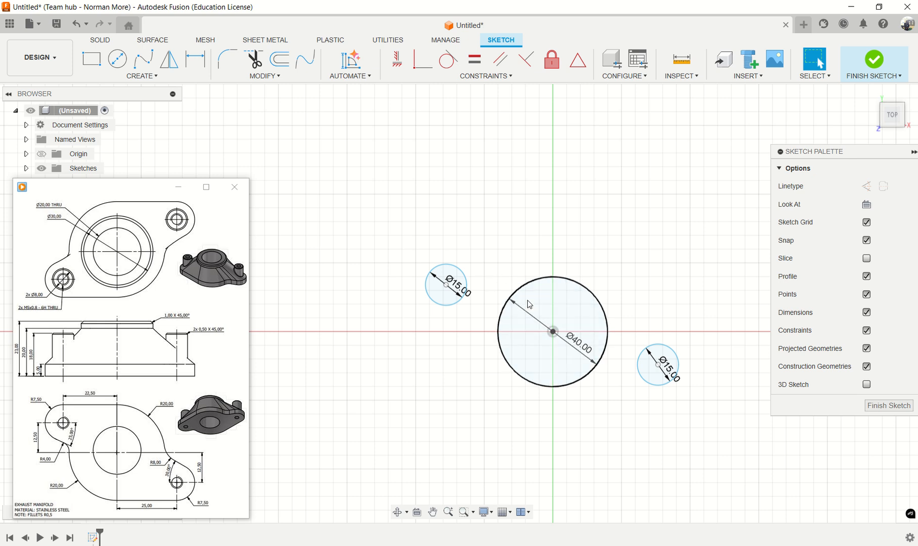
Dimension the horizontal centre distance between the upper-left small circle and the large circle as 22.50 mm
click(191, 60)
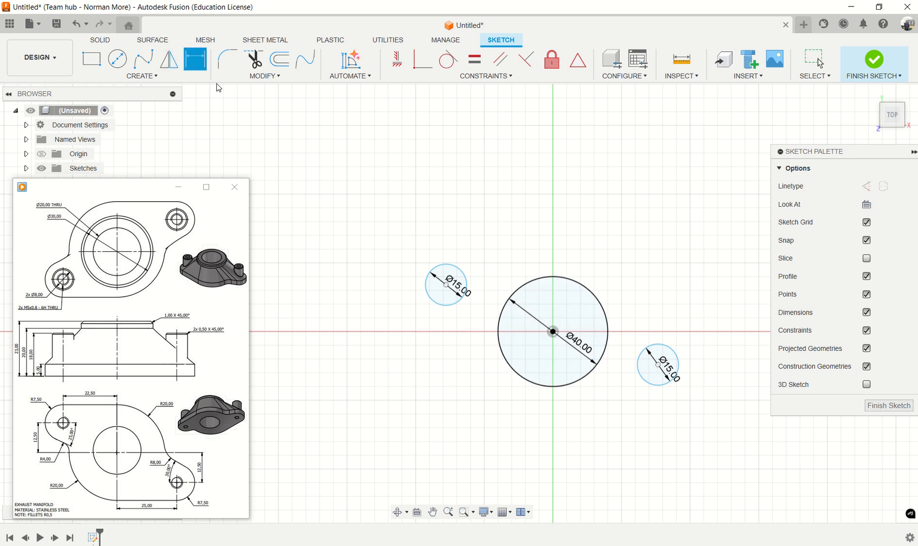
click(466, 277)
click(567, 280)
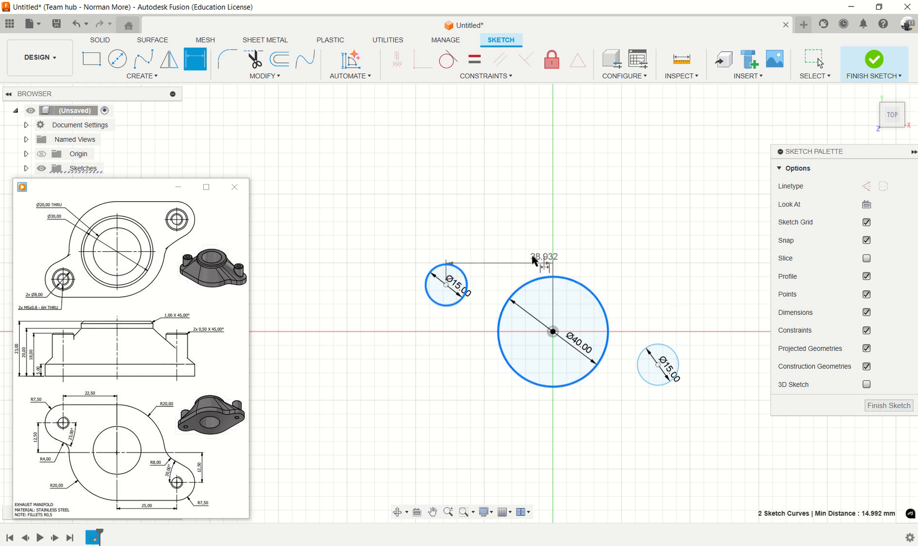
click(519, 245)
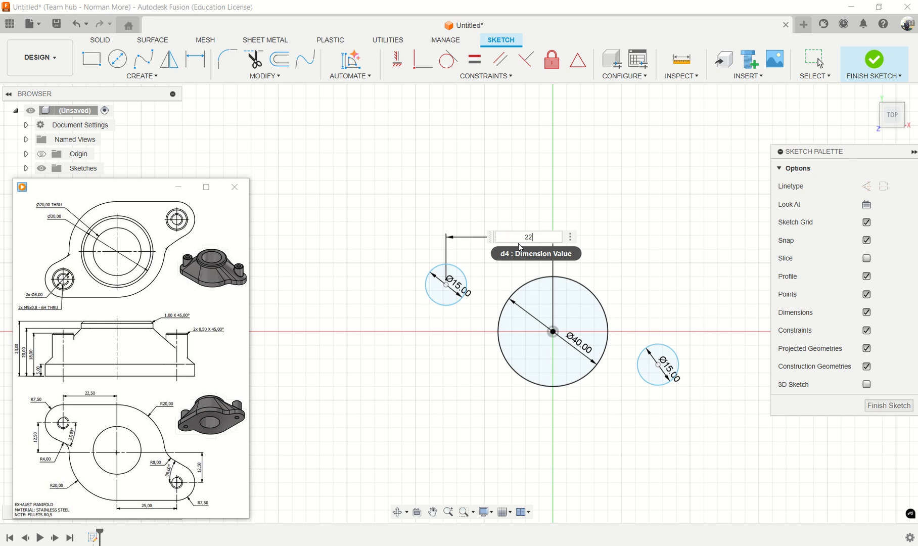
text(22.50)
key(Return)
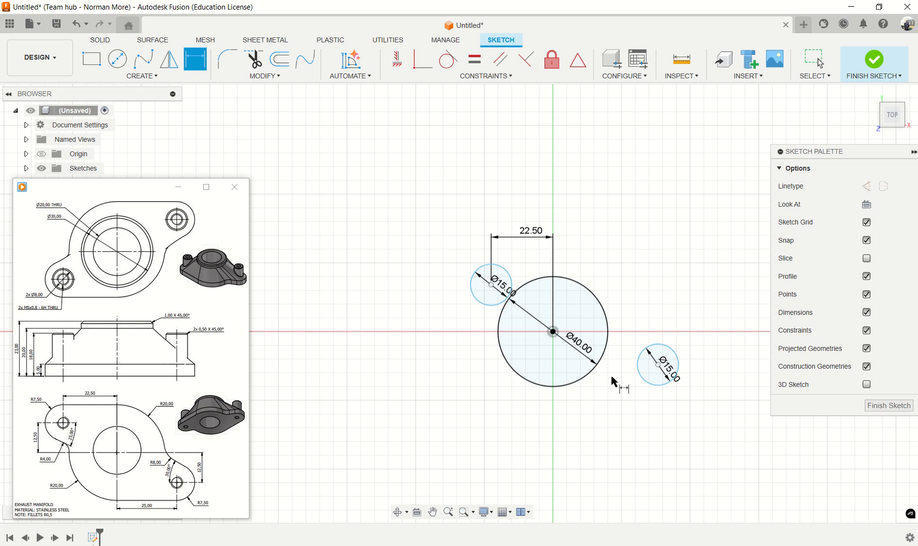
Dimension the vertical centre distance between the upper-left small circle and the large circle as 12.5 mm
scroll(582, 361, up, 1)
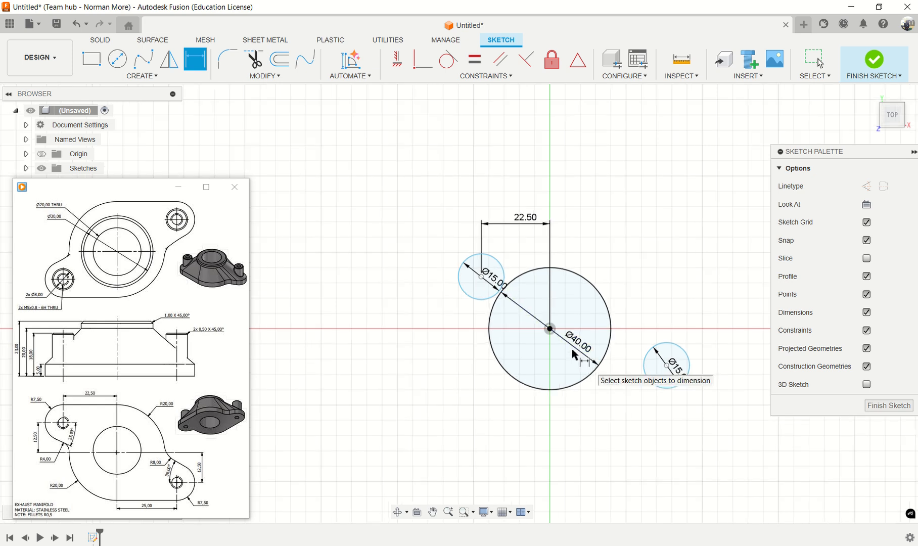
click(500, 266)
click(601, 297)
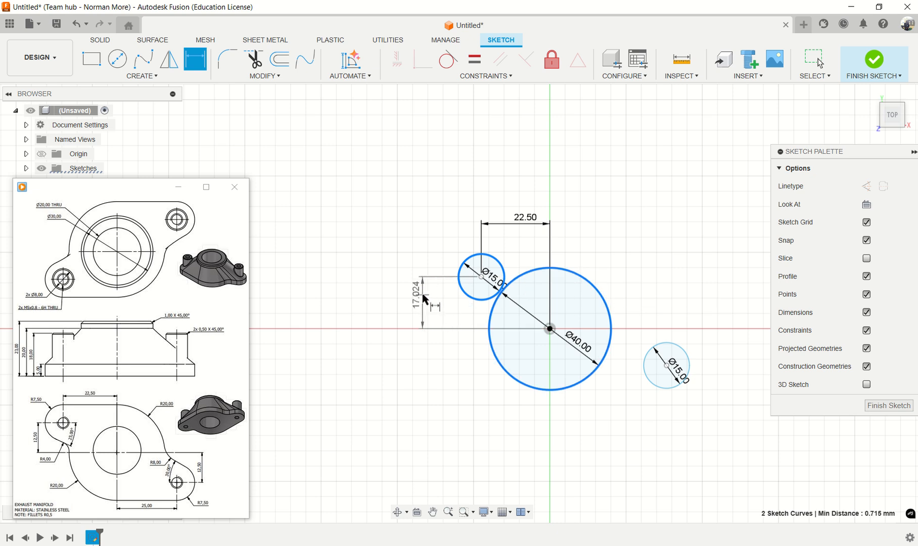
click(424, 299)
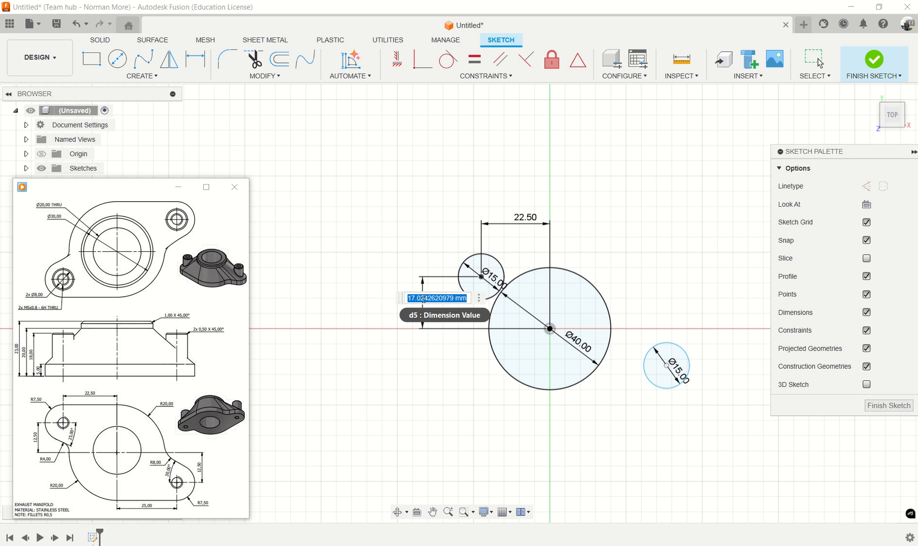
text(12)
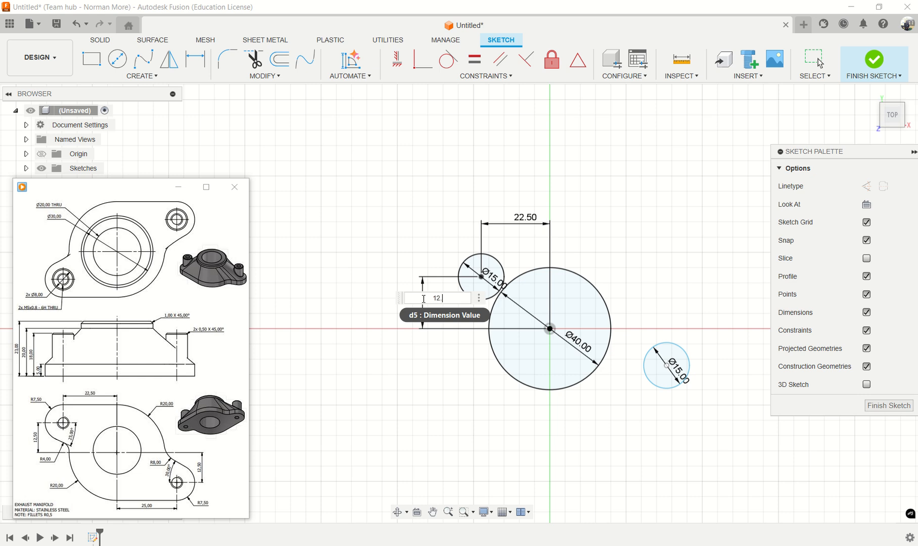
text(.5)
key(Return)
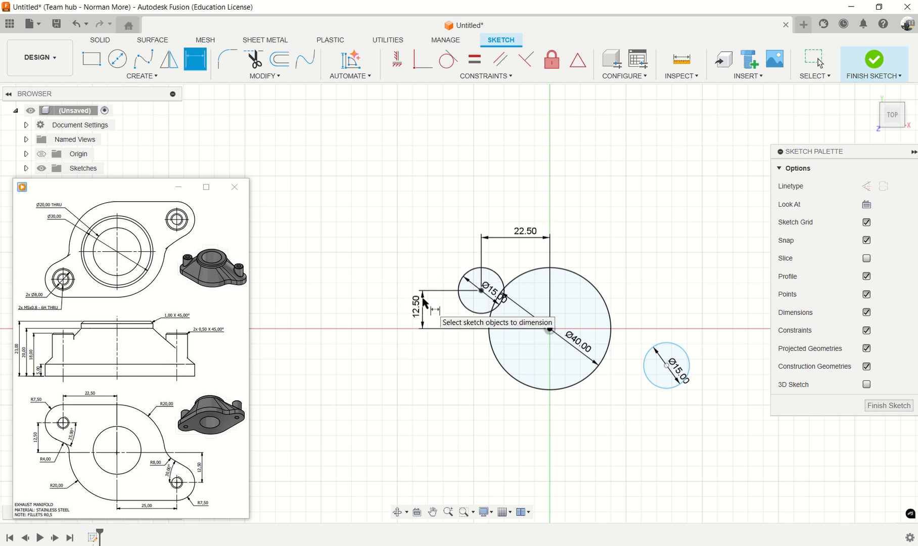
Dimension the horizontal centre distance between the lower-right small circle and the large circle as 25 mm
click(686, 360)
click(610, 335)
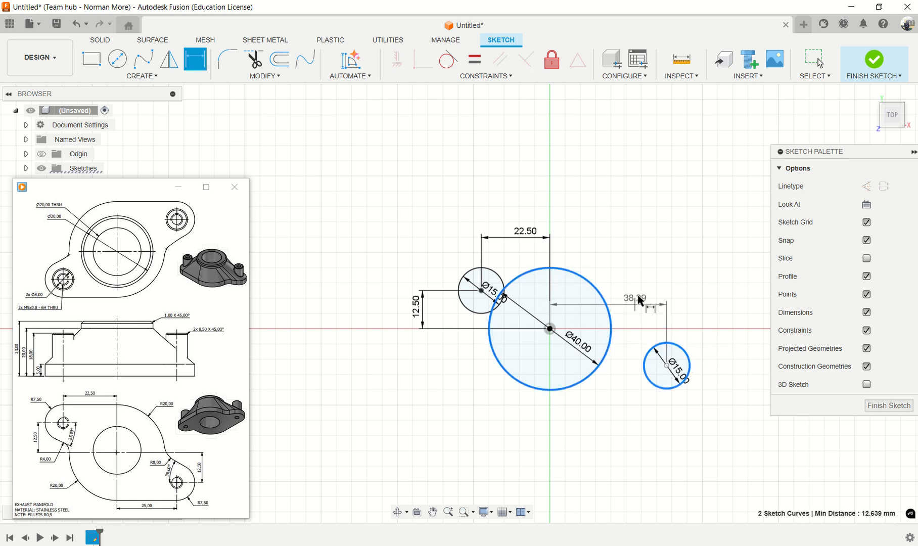
click(648, 237)
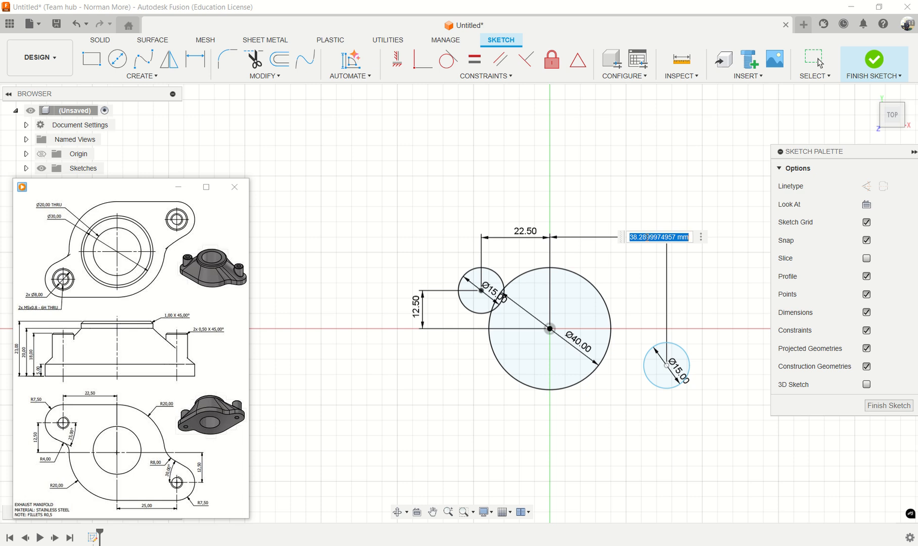
text(25)
key(Return)
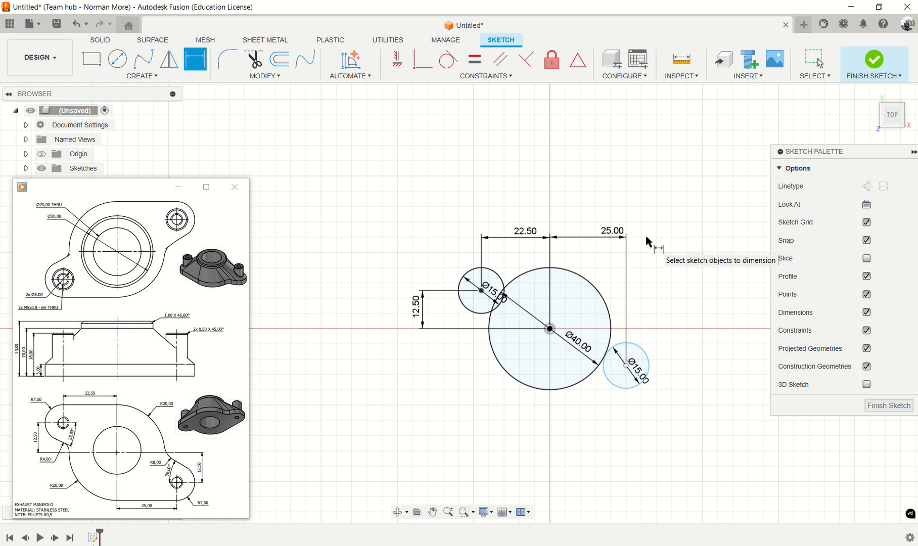
Dimension the vertical centre distance between the lower-right small circle and the large circle as 12.5 mm
click(610, 310)
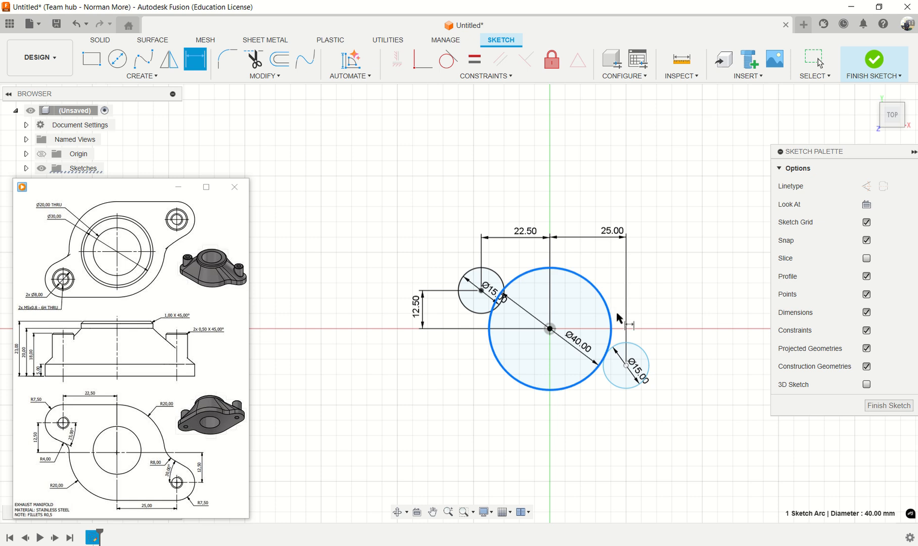
click(650, 359)
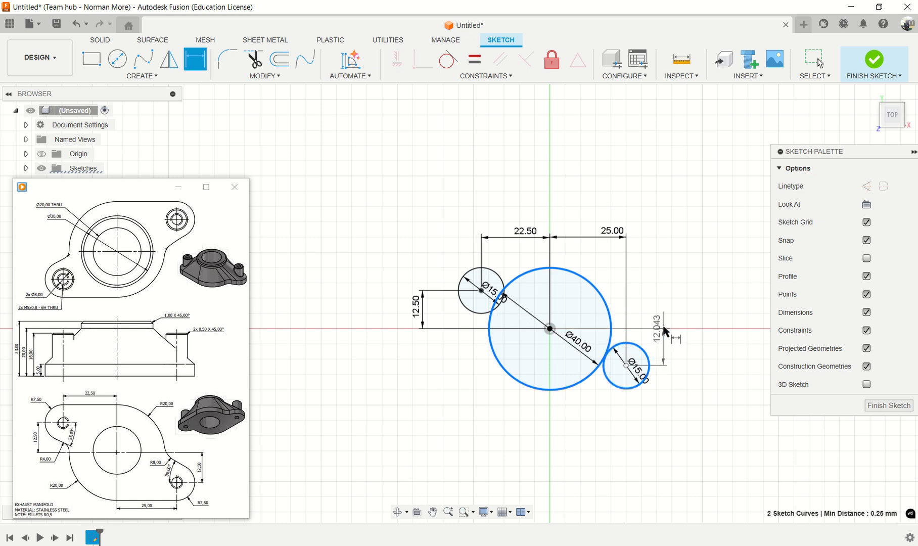
click(675, 343)
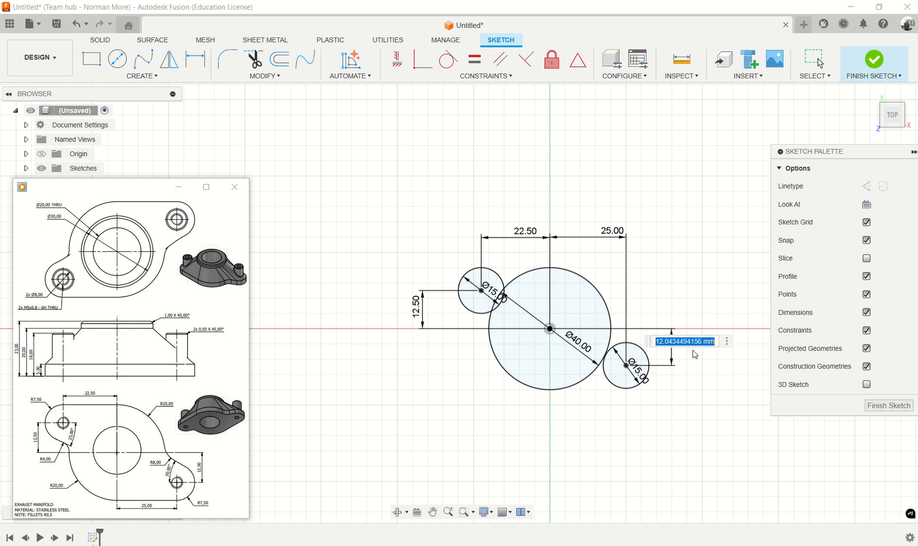
text(12.5)
key(Return)
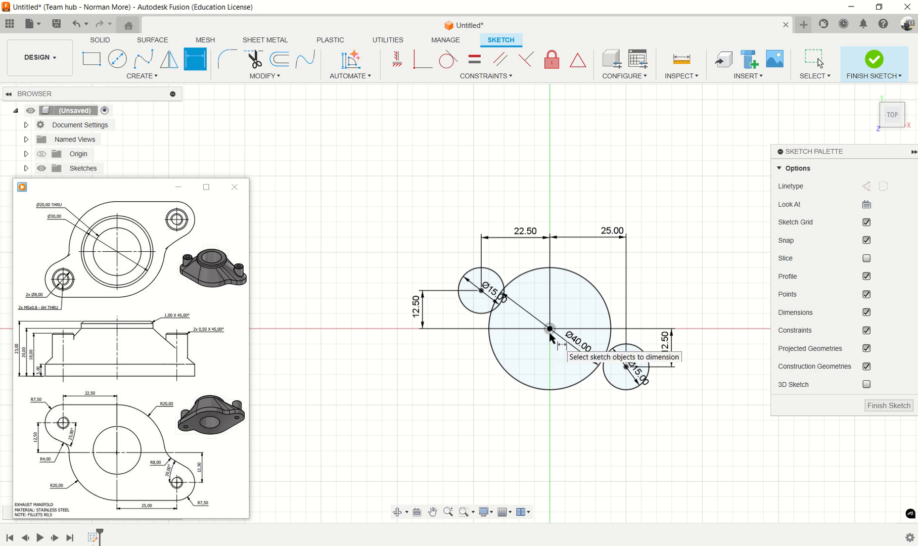
key(Escape)
scroll(551, 354, up, 3)
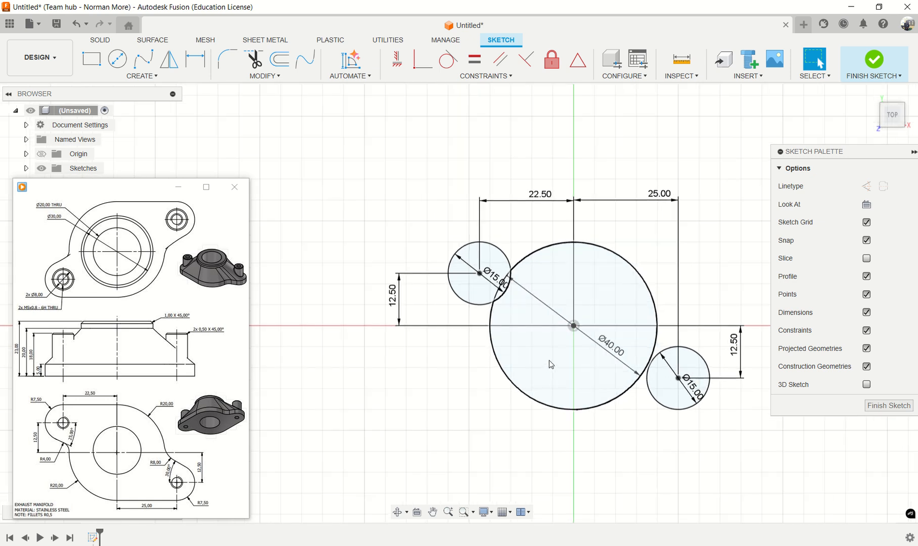
middle_drag(550, 364, 471, 346)
scroll(441, 327, up, 1)
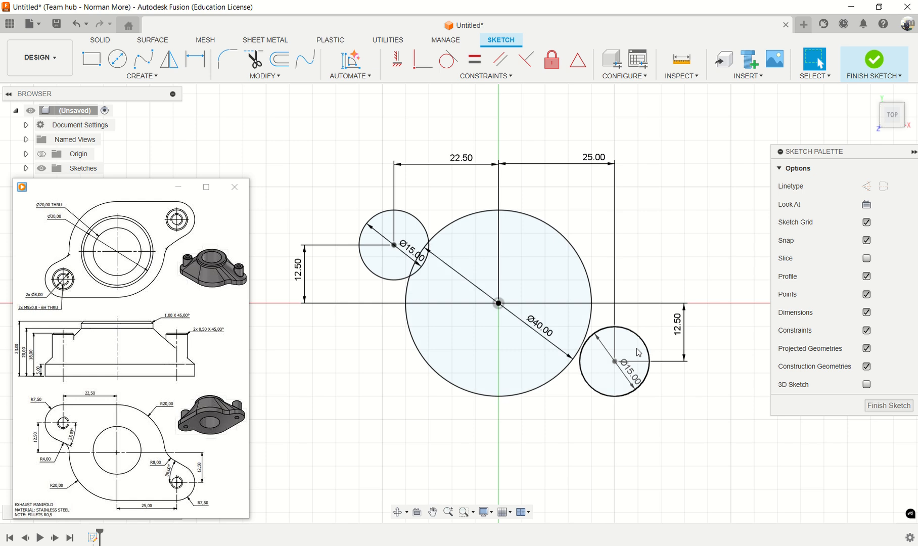
Sketch an 8 mm diameter circle just below the upper-left 15 mm circle, outside the large circle
click(126, 67)
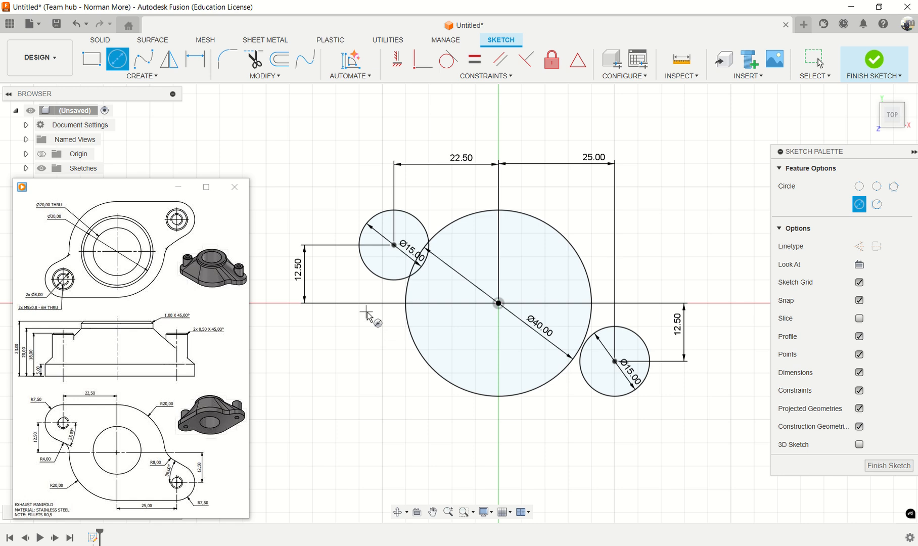
click(366, 312)
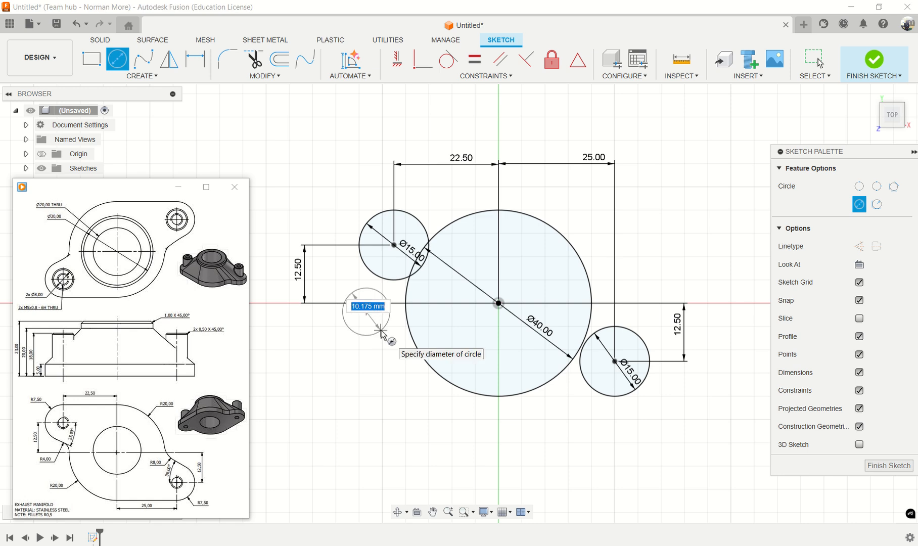
text(8)
key(Return)
key(Escape)
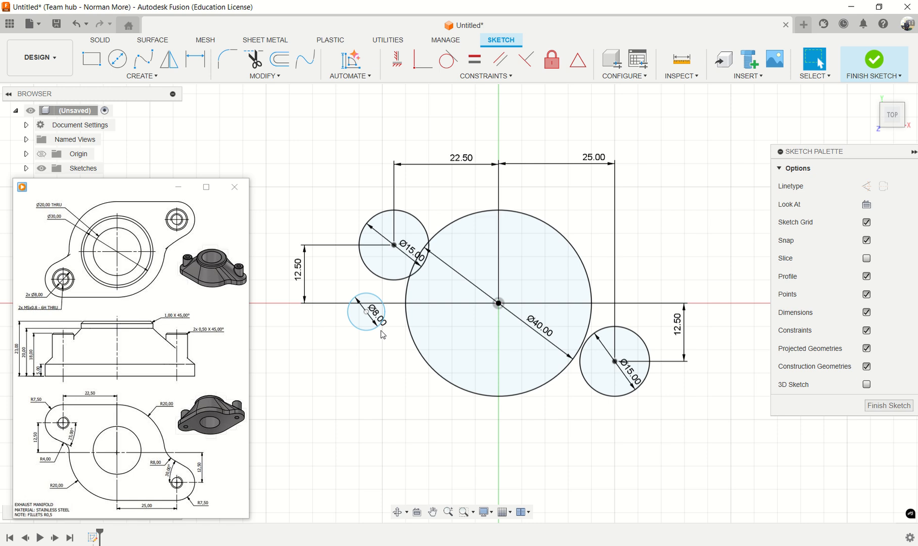
Make the 8 mm circle tangent to both the upper-left 15 mm circle and the large 40 mm circle
click(448, 62)
click(390, 281)
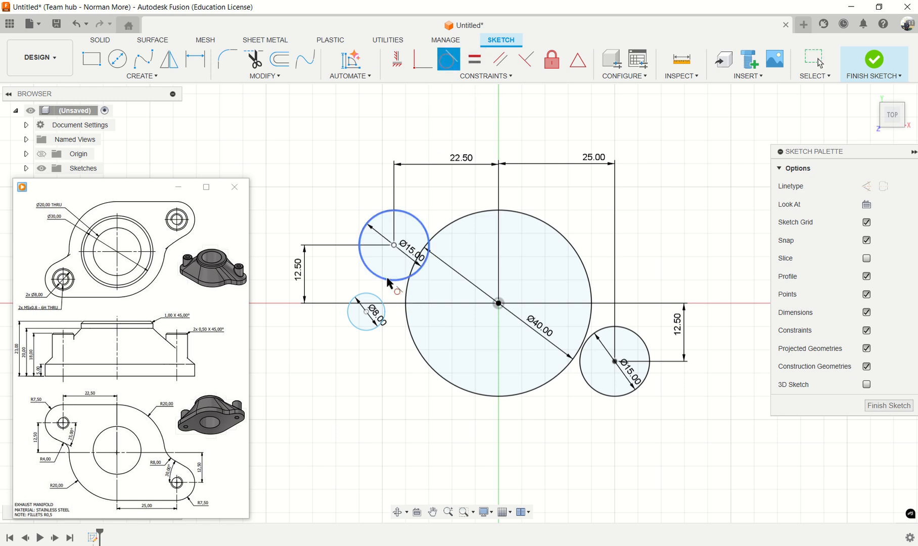
click(380, 300)
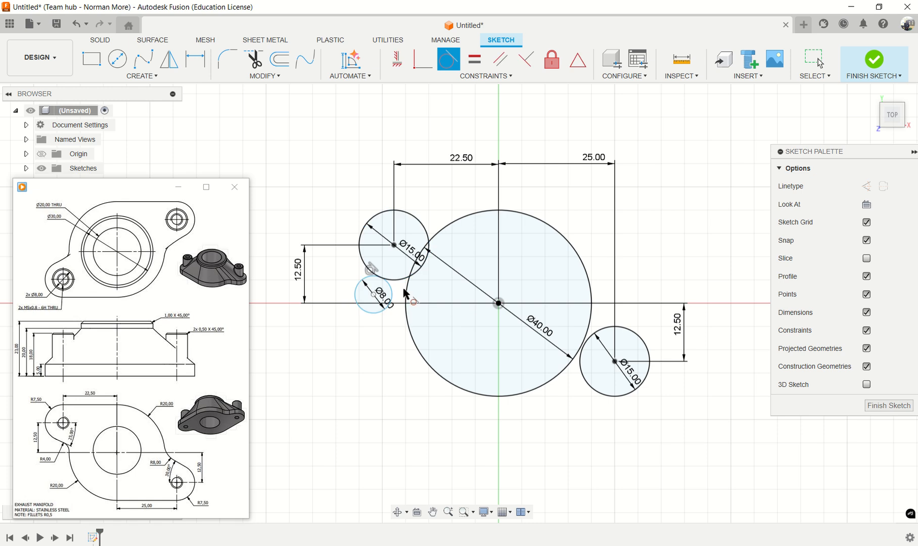
click(394, 302)
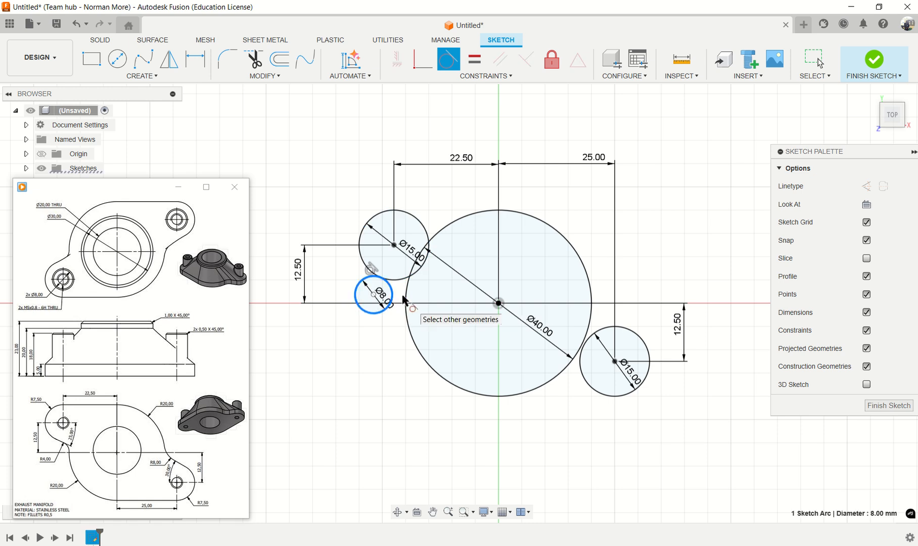
click(407, 303)
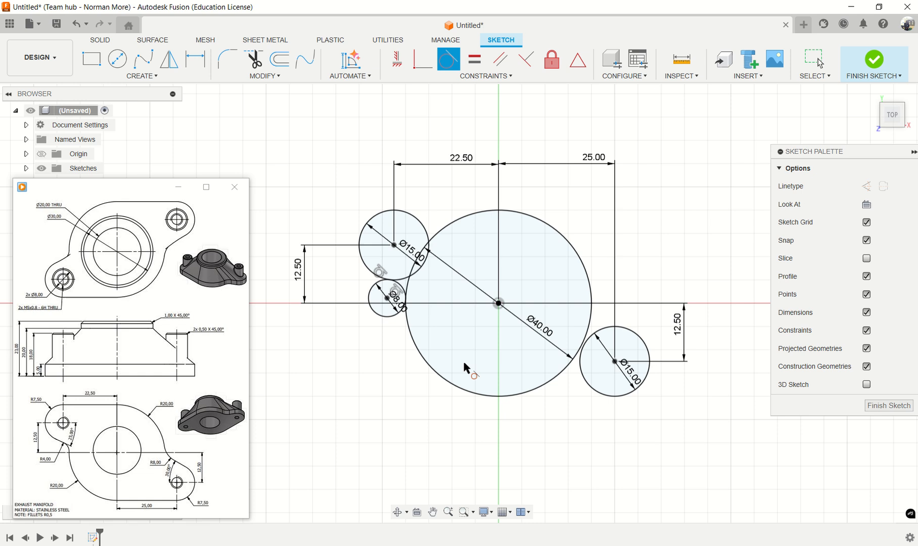
Sketch a 16 mm diameter circle above the lower-right 15 mm circle, outside the large circle
click(118, 60)
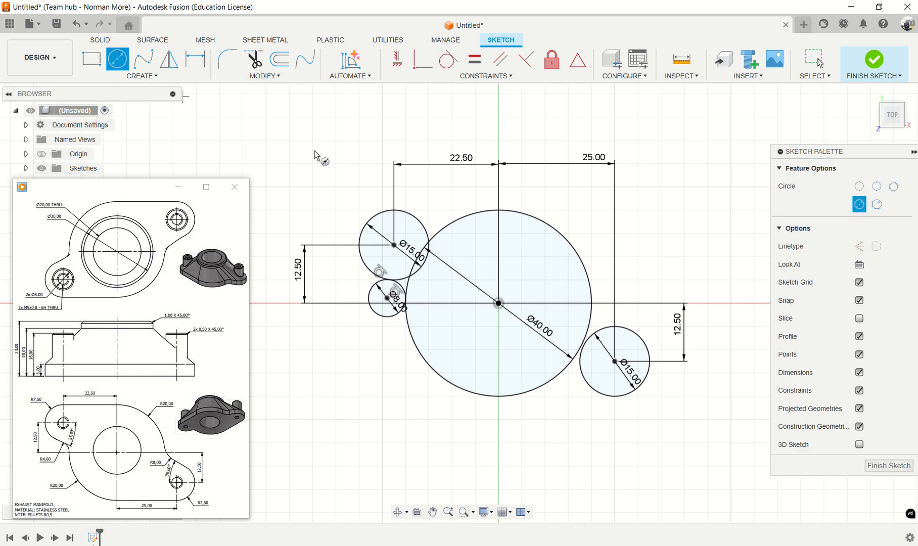
click(628, 270)
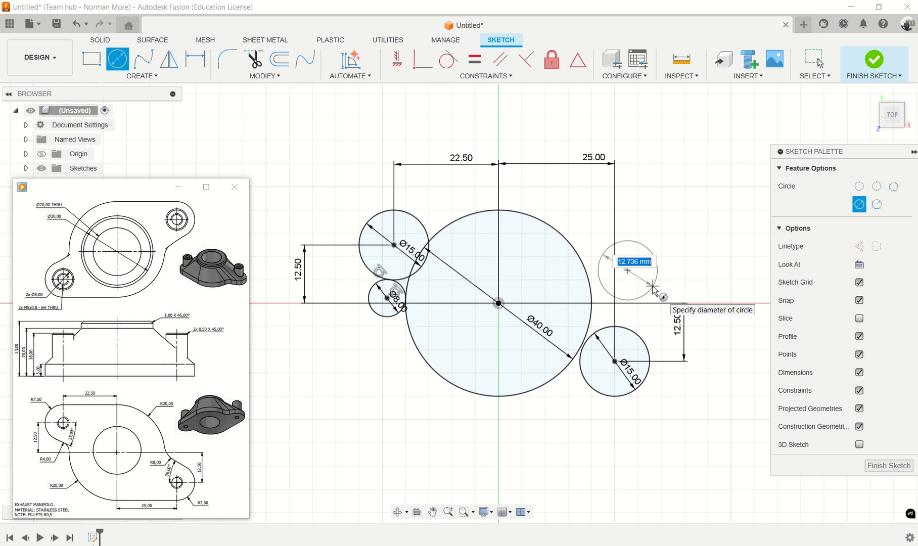
text(1)
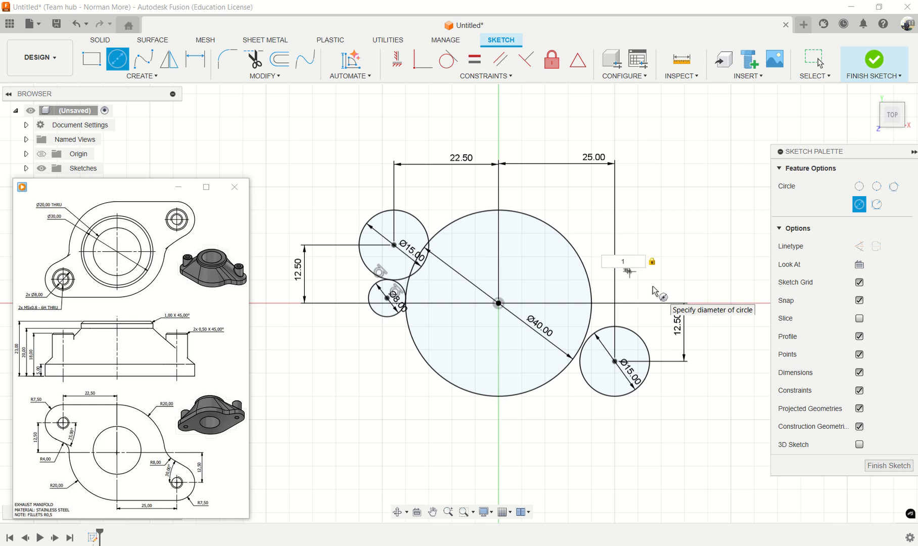
text(6)
key(Return)
key(Escape)
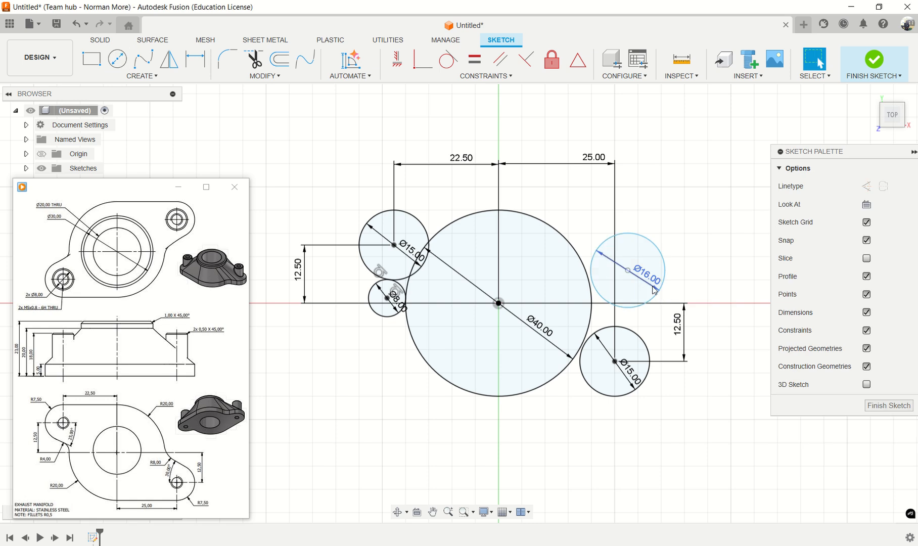
Make the 16 mm circle tangent to both the large 40 mm circle and the lower-right 15 mm circle
click(448, 60)
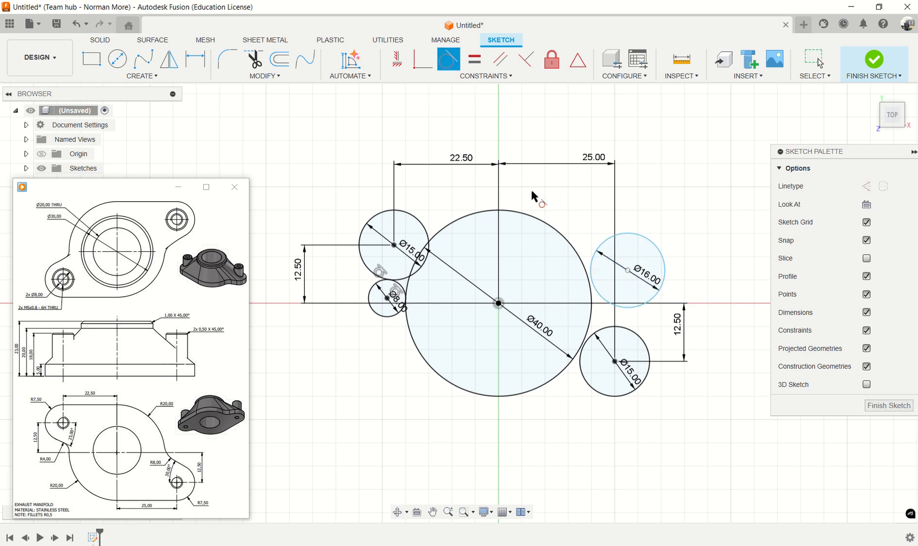
click(590, 281)
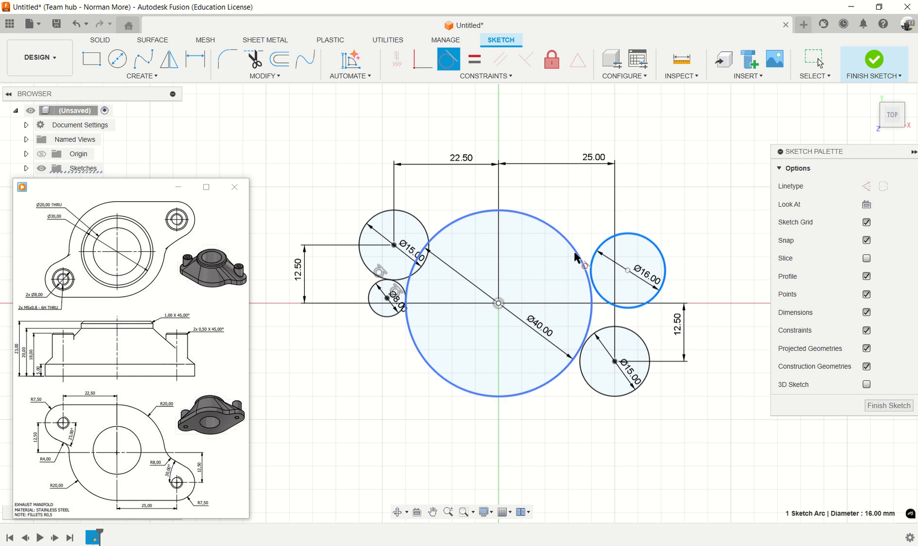
click(606, 297)
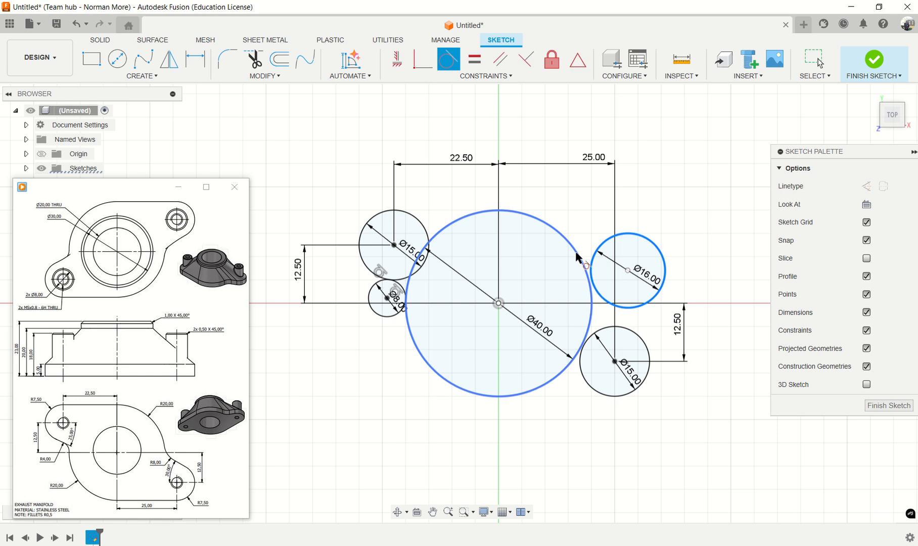
click(627, 309)
click(644, 346)
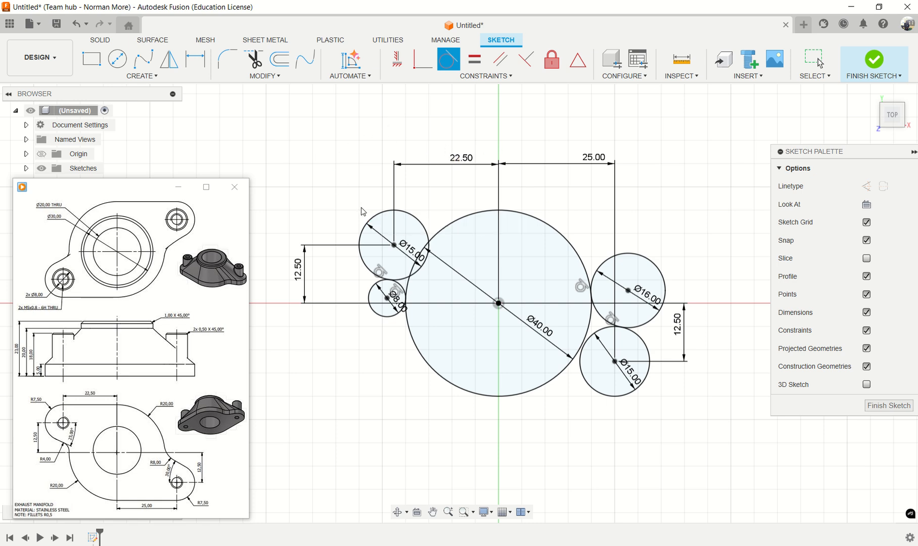
key(Escape)
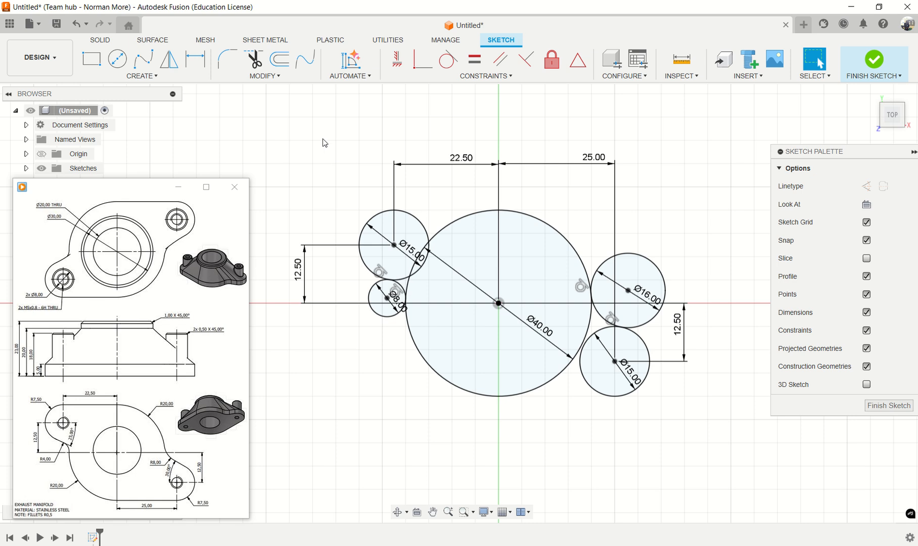
Draw a line from the topmost point of the upper-left 15 mm circle to the topmost point of the large circle
key(l)
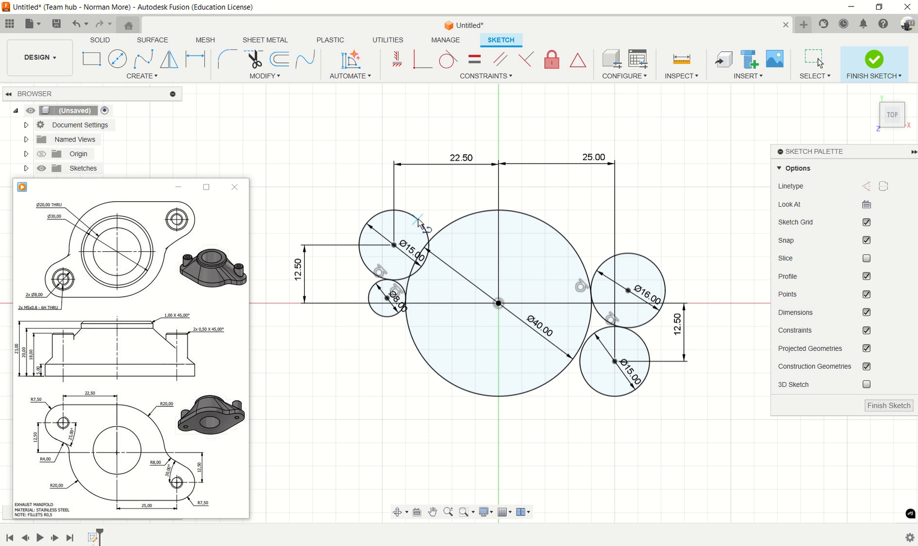
click(393, 210)
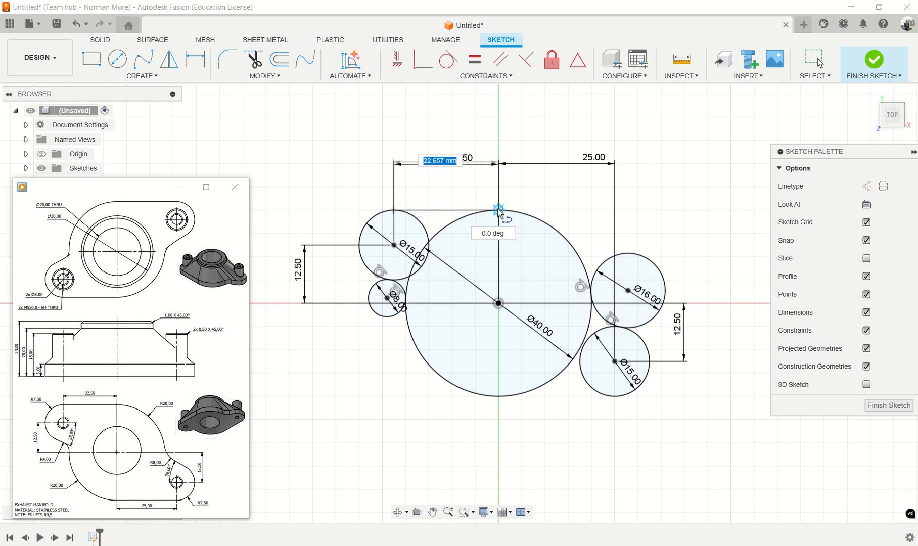
double_click(498, 210)
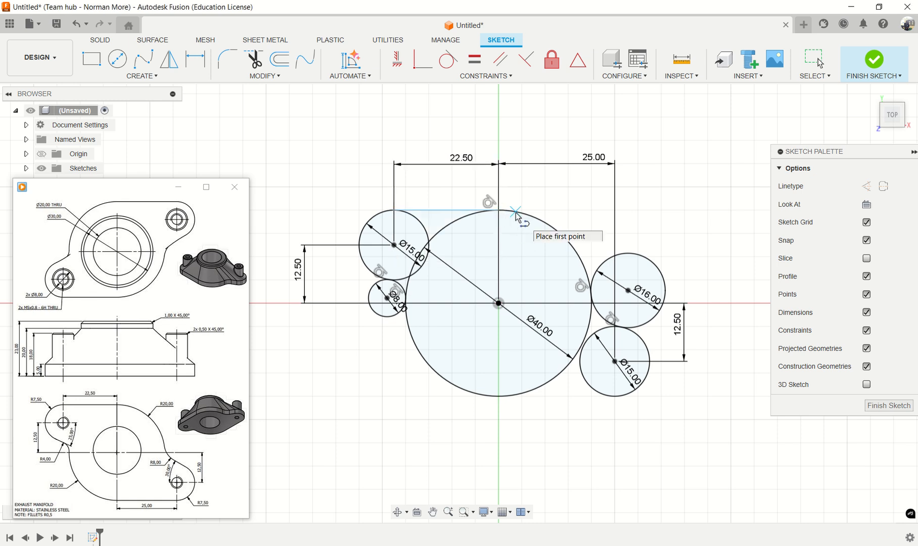
key(Escape)
Draw a horizontal line from the lowest point of the large circle to the lowest point of the lower-right 15 mm circle
key(l)
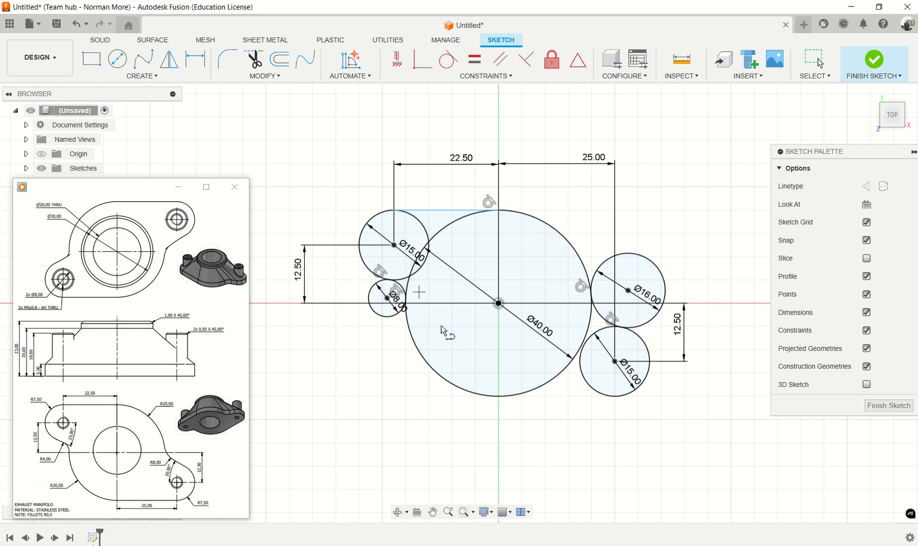
click(499, 396)
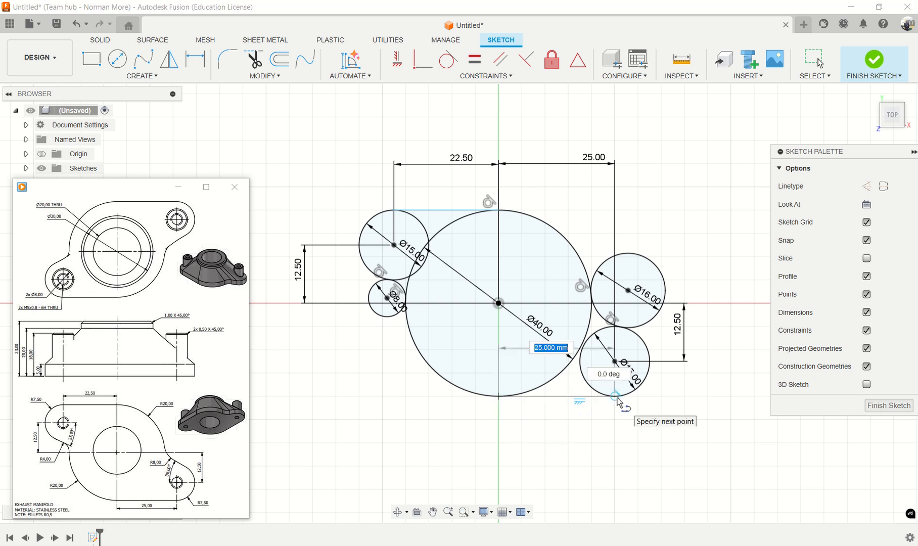
click(616, 397)
key(Escape)
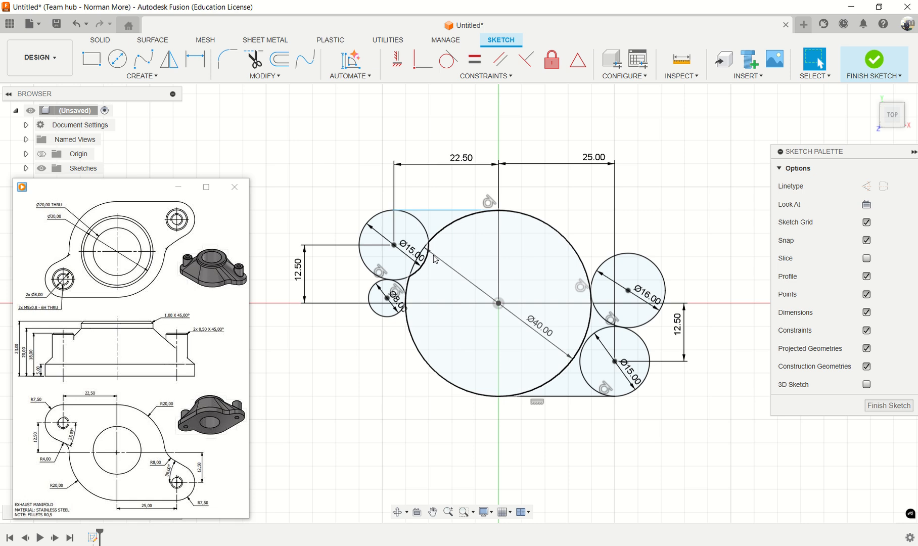
Trim the outer portions of the 8 mm and 16 mm circles, keeping only their tangent transition arcs
scroll(416, 282, up, 1)
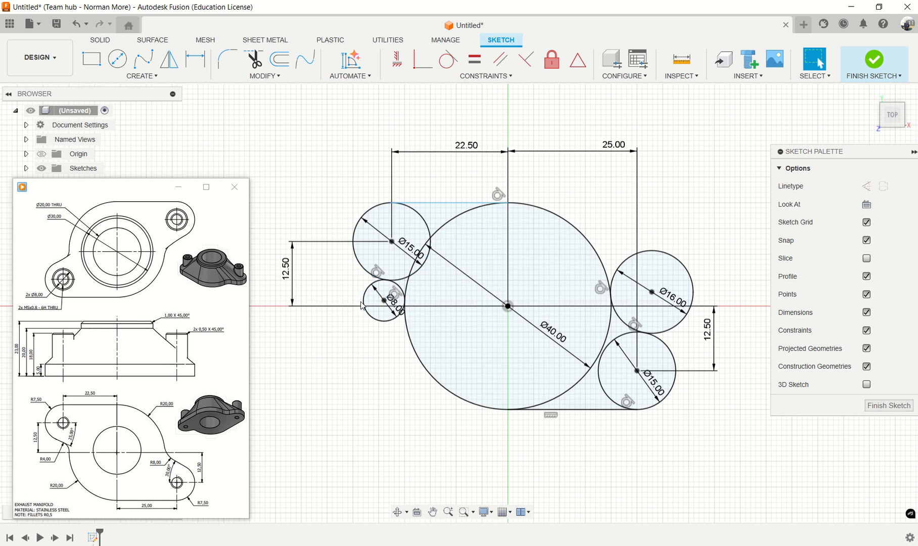
key(t)
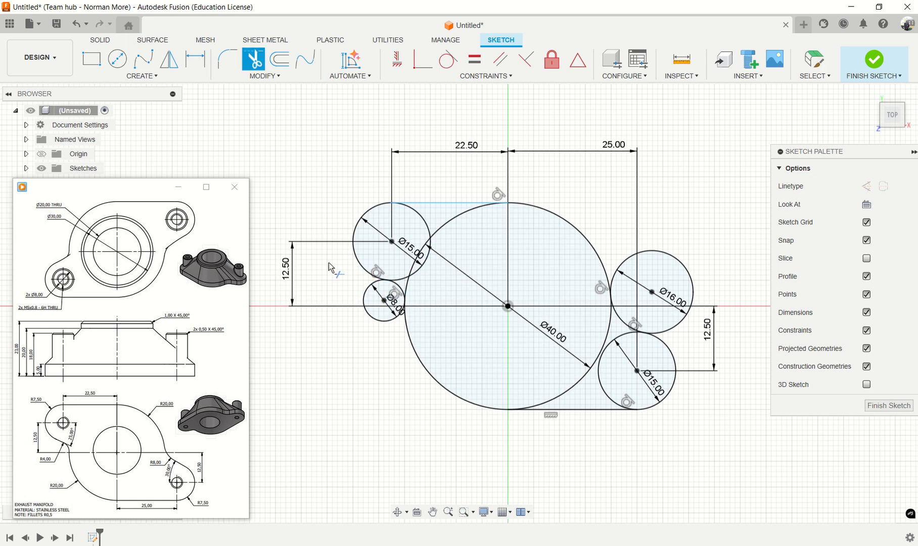
click(371, 315)
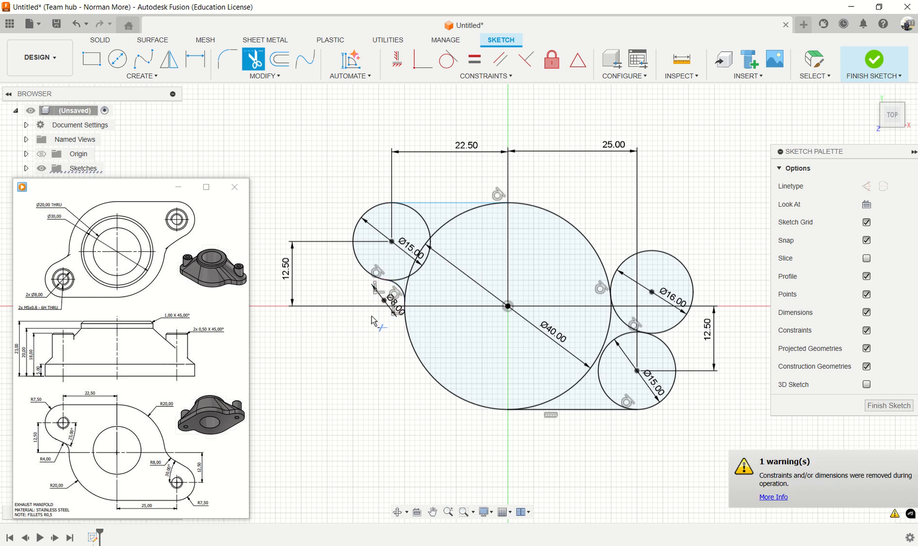
click(693, 290)
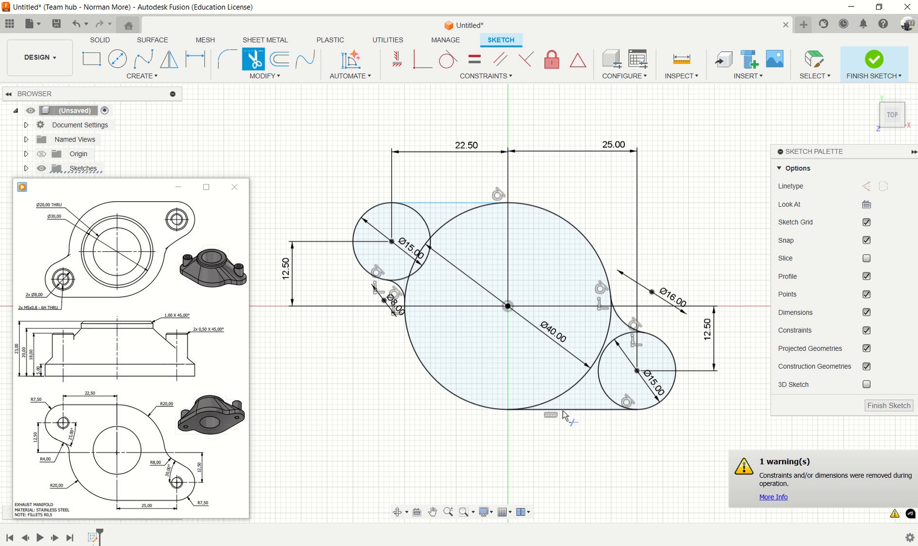
Trim the inner arcs of the large circle and both 15 mm circles to leave one closed flange outline, and finish the sketch
click(585, 384)
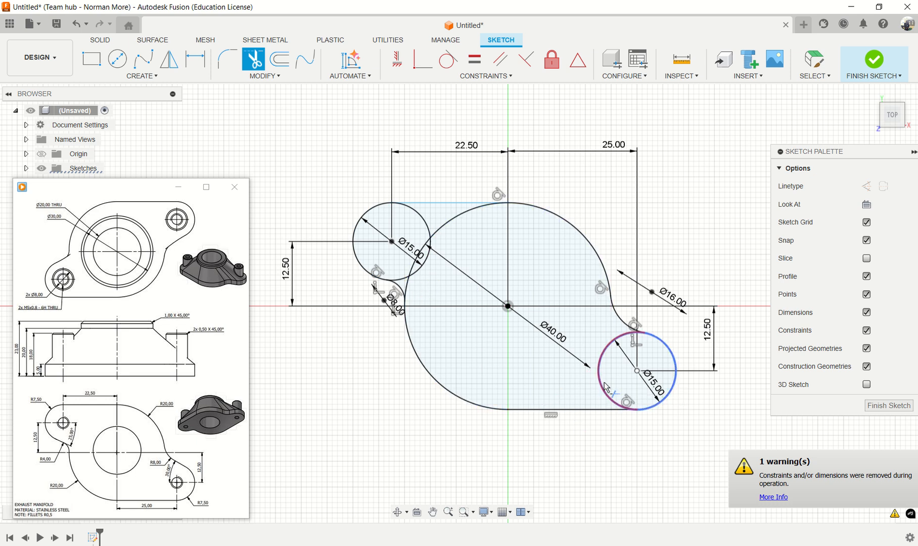
click(602, 383)
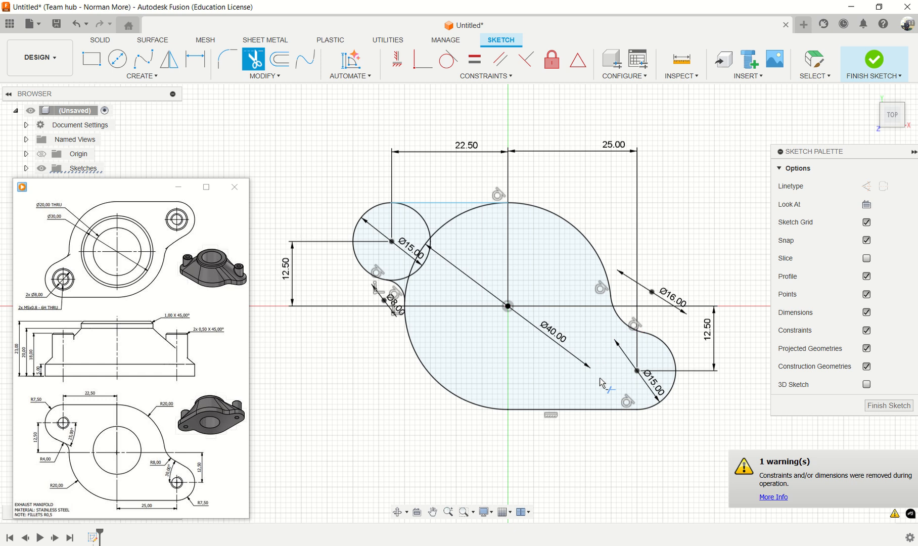
click(419, 277)
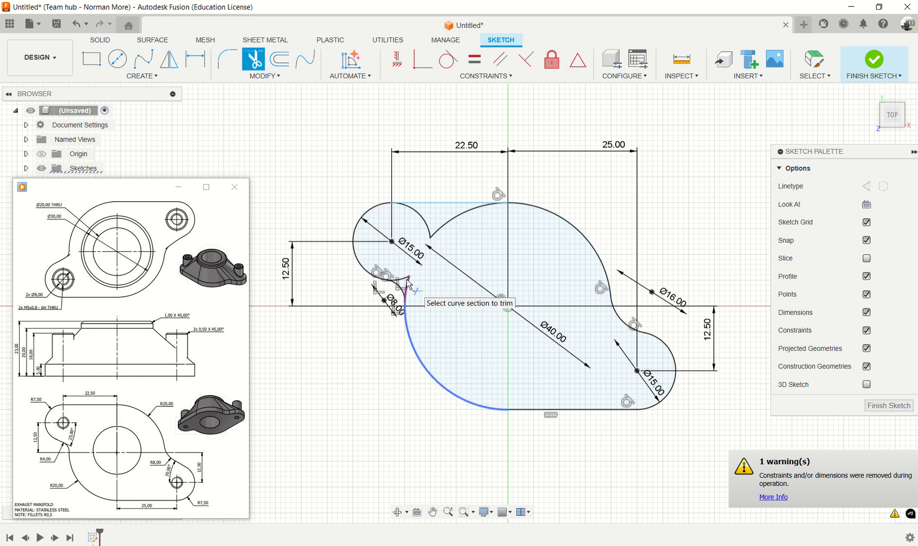
click(407, 279)
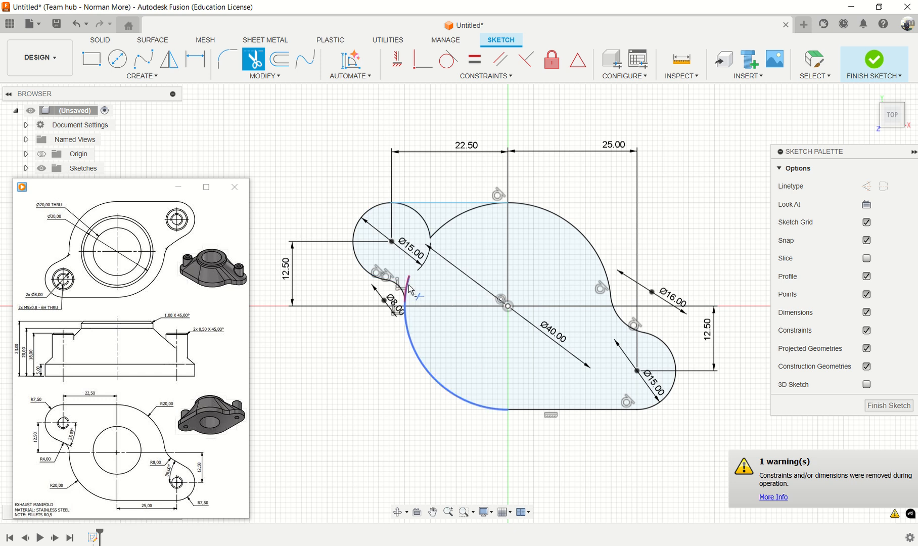
click(407, 284)
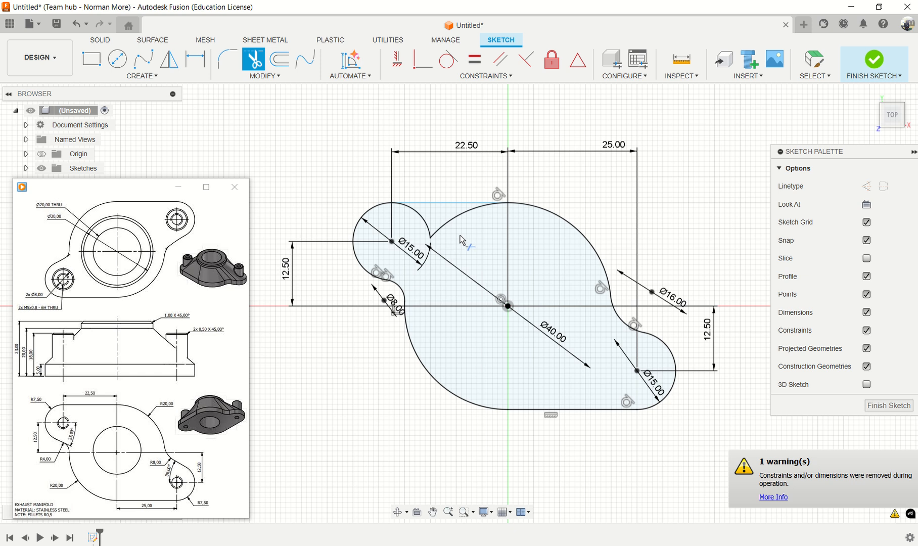
click(434, 226)
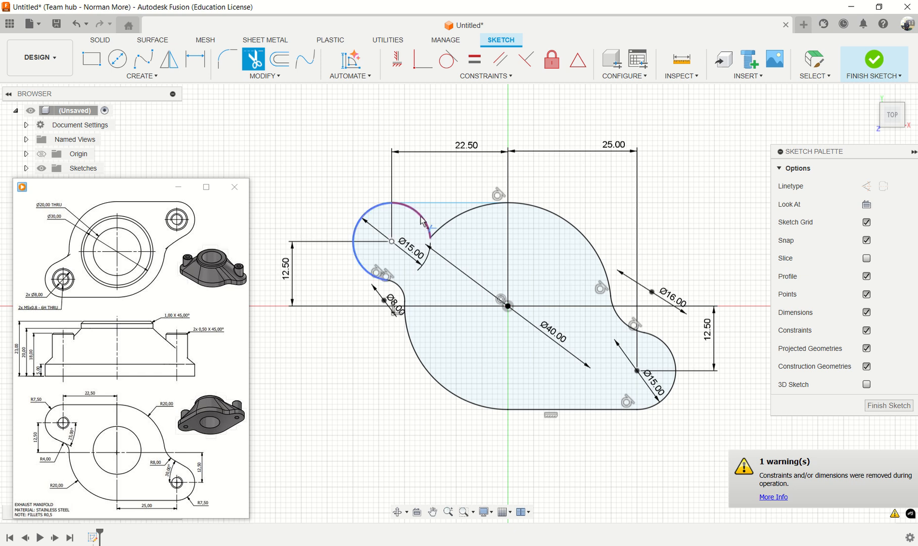
click(447, 223)
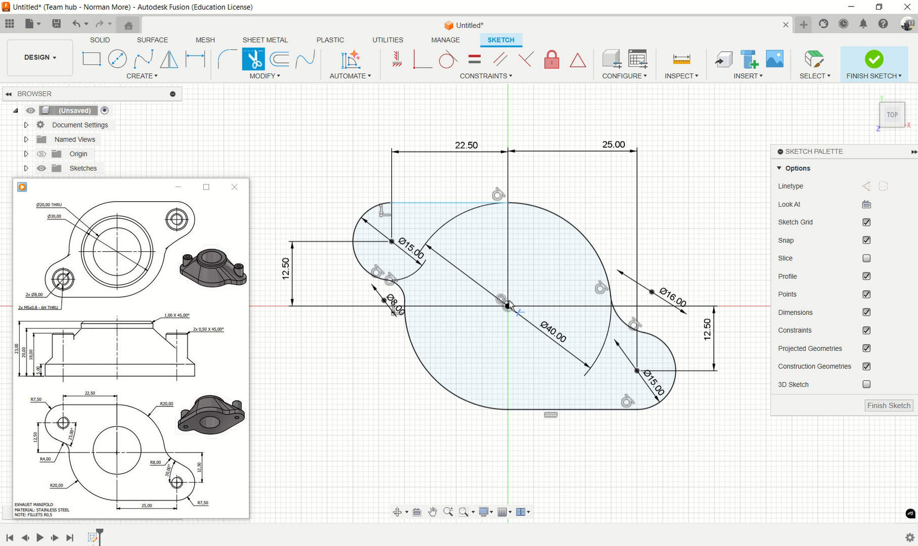
key(Escape)
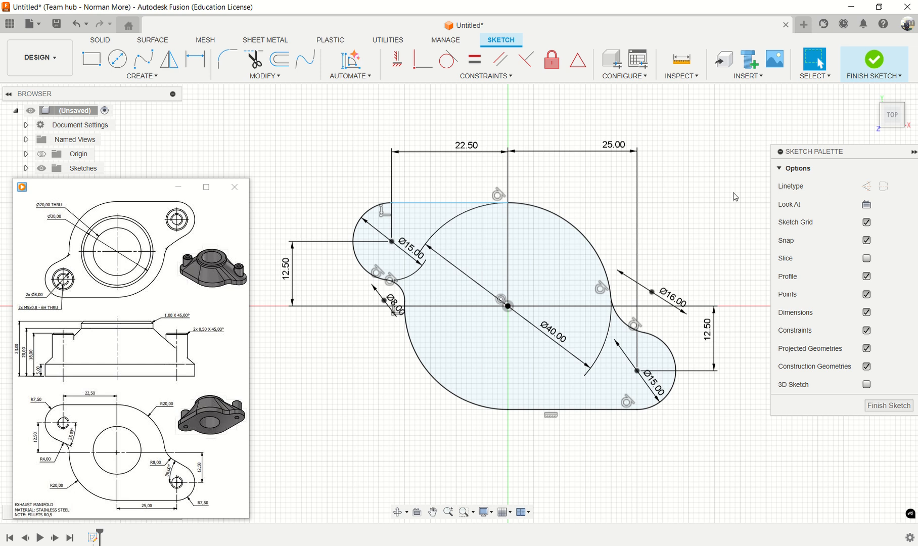
click(875, 60)
mouse_move(216, 289)
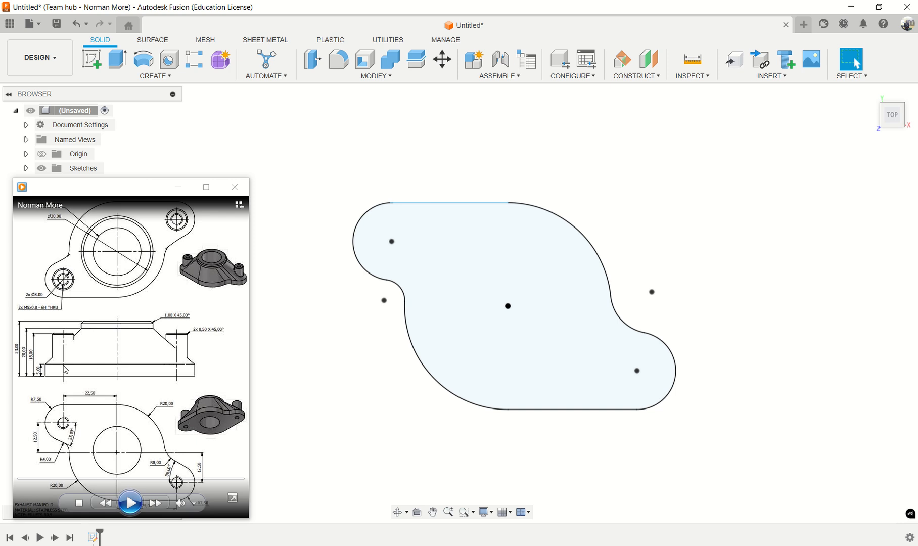
Extrude the closed flange profile 5 mm as a new body
key(e)
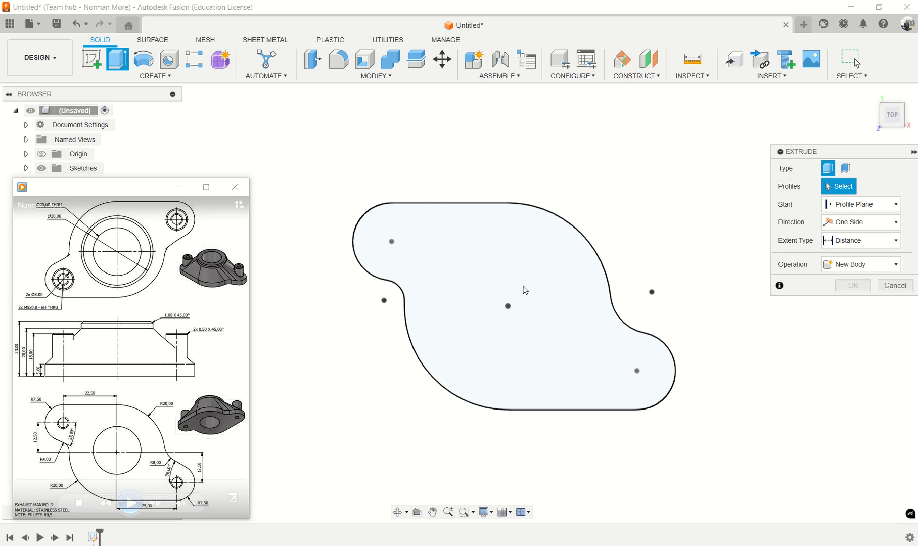
click(490, 270)
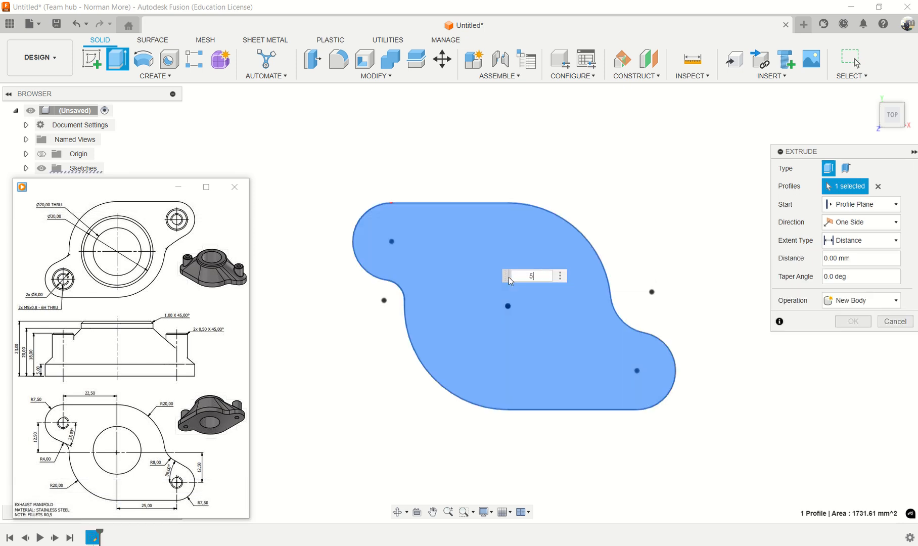
key(Return)
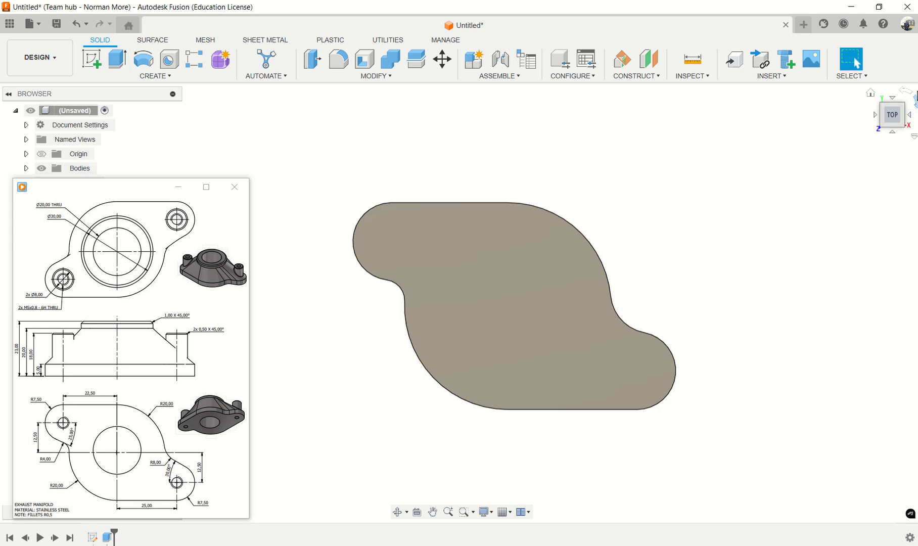
click(870, 93)
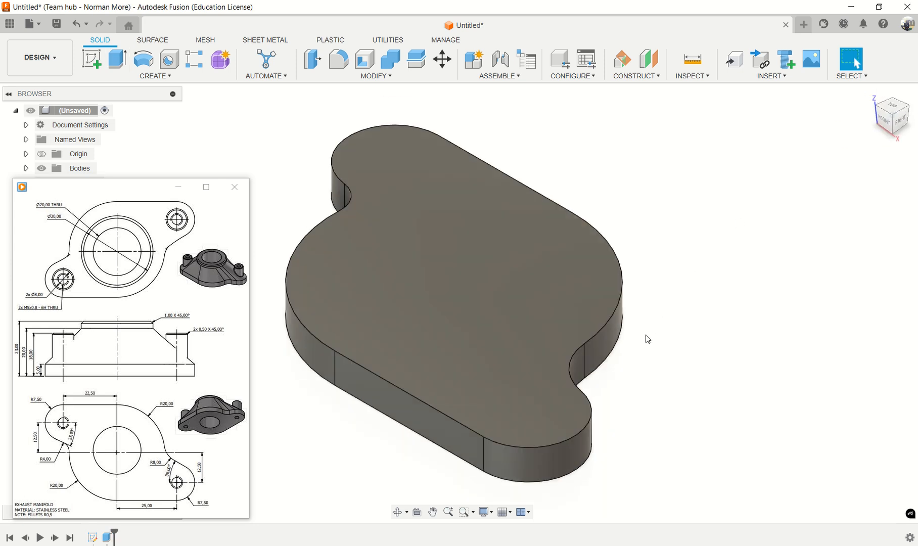
middle_drag(647, 336, 728, 357)
scroll(666, 322, up, 2)
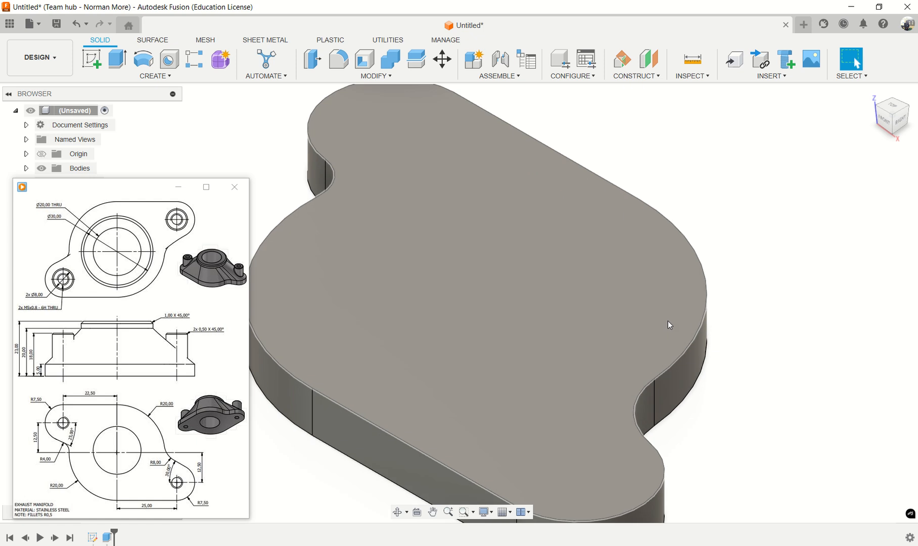
scroll(666, 303, down, 6)
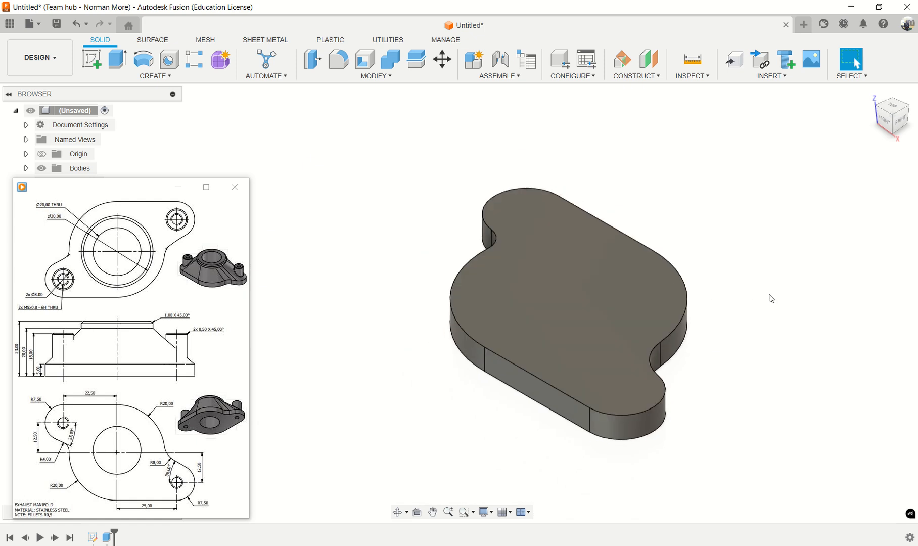
mouse_move(75, 361)
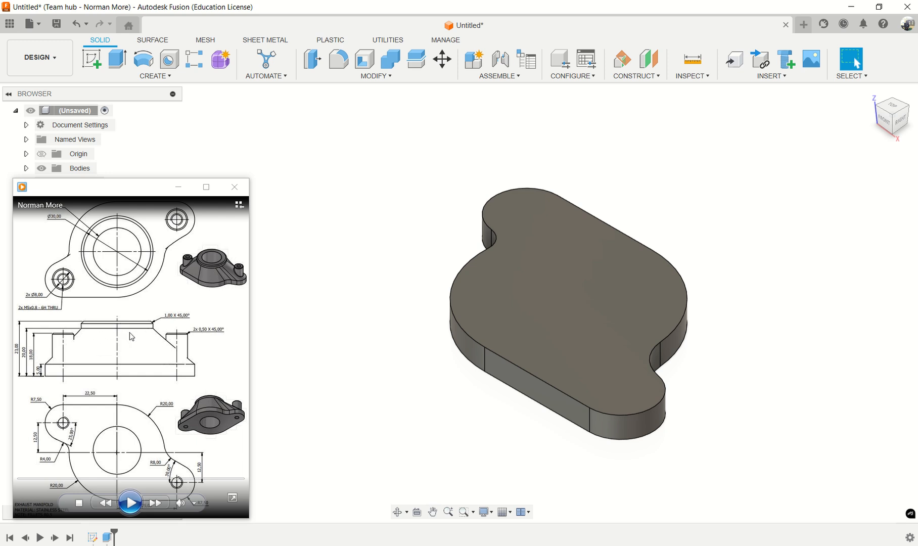
click(575, 292)
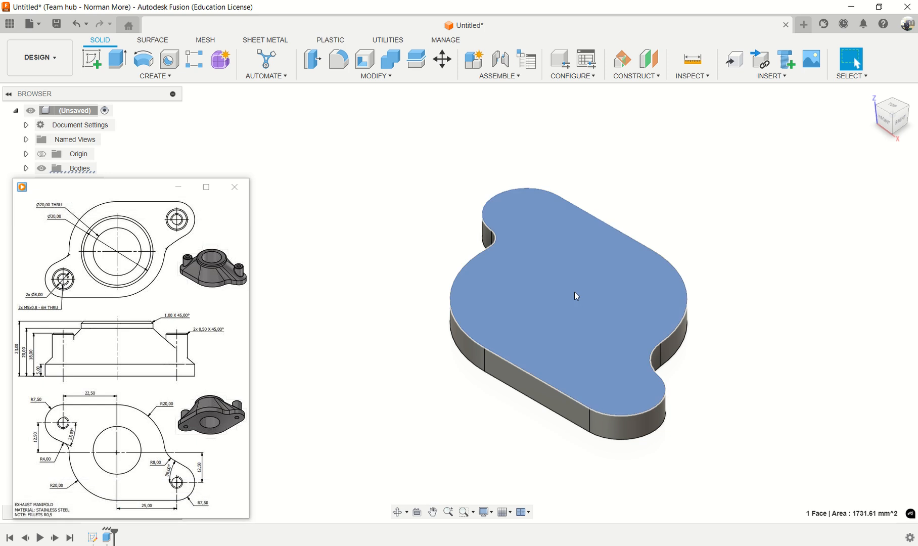
click(653, 75)
click(641, 88)
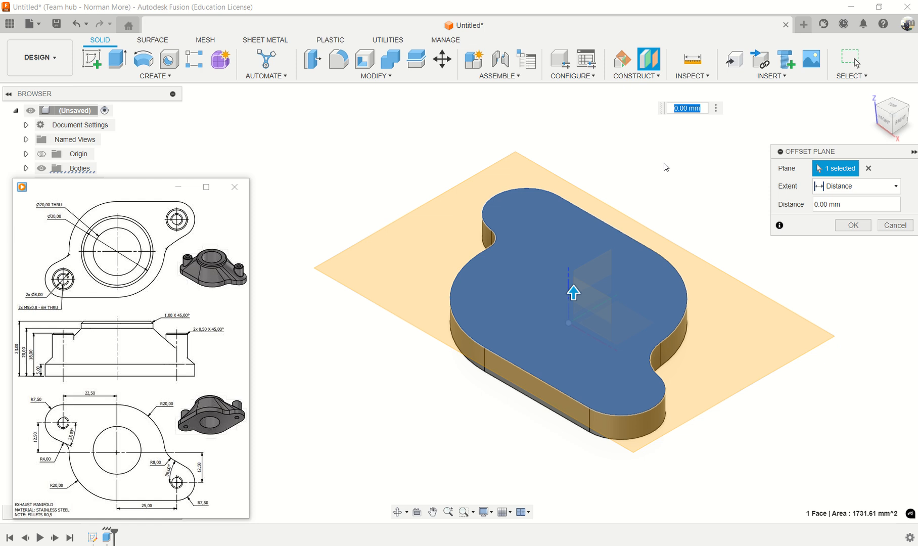
key(Escape)
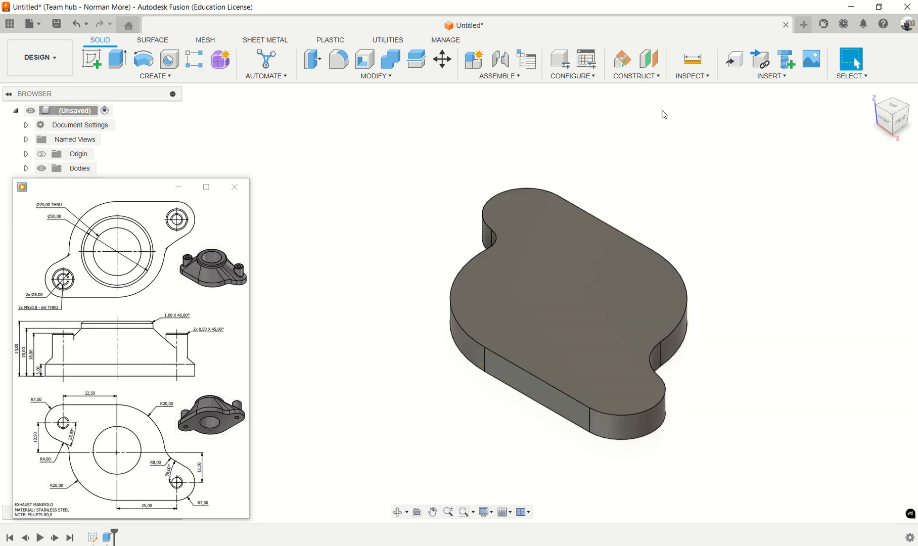
Create an offset construction plane above the flange, at a distance of -20 mm from its bottom face
click(655, 76)
click(644, 90)
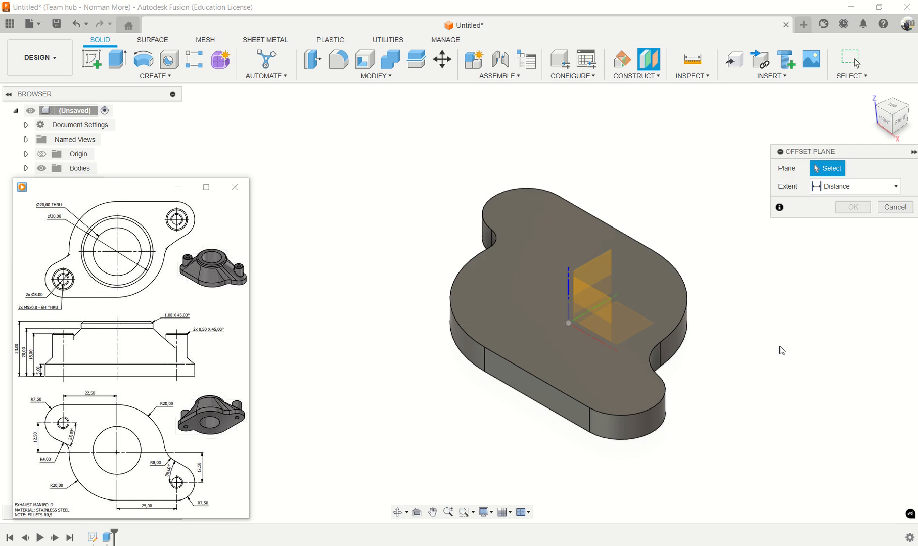
shift+middle_drag(788, 426, 787, 377)
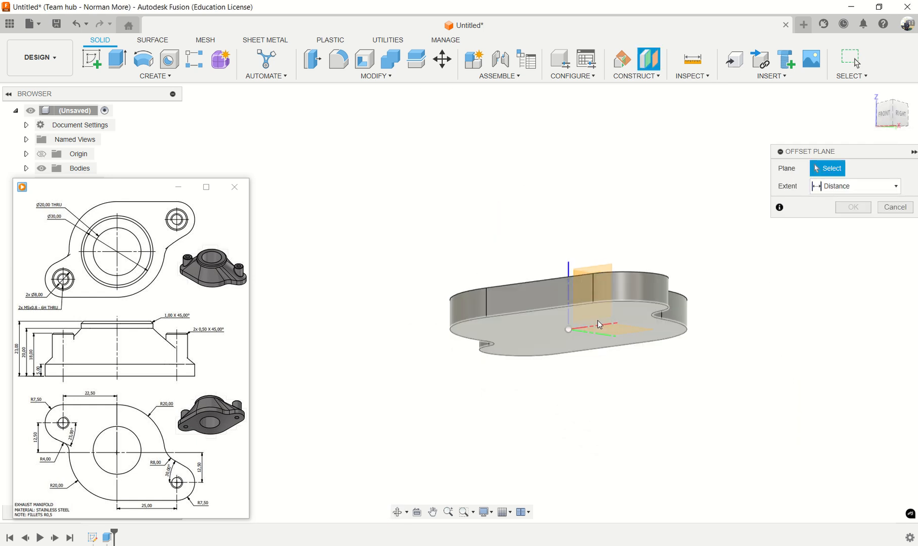
click(525, 325)
shift+middle_drag(720, 402, 721, 424)
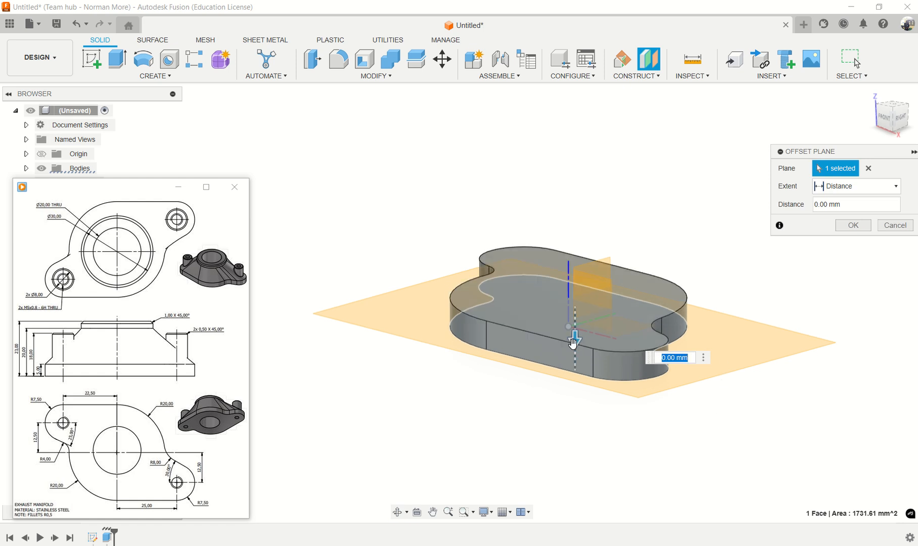
drag(573, 344, 571, 253)
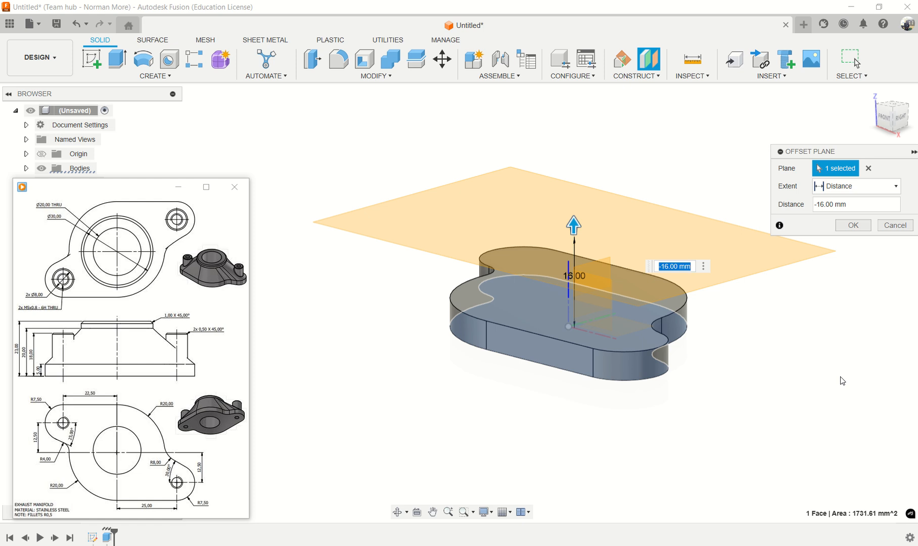
text(-20)
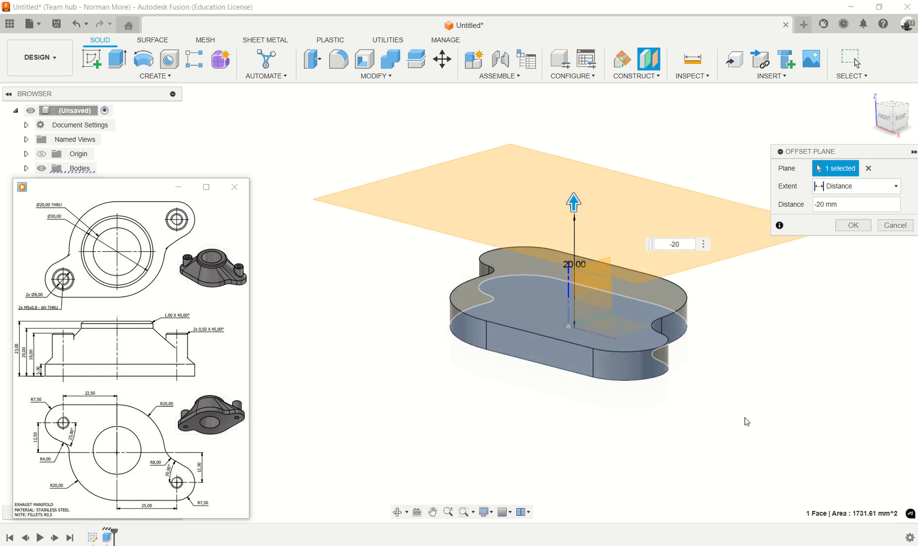
key(Return)
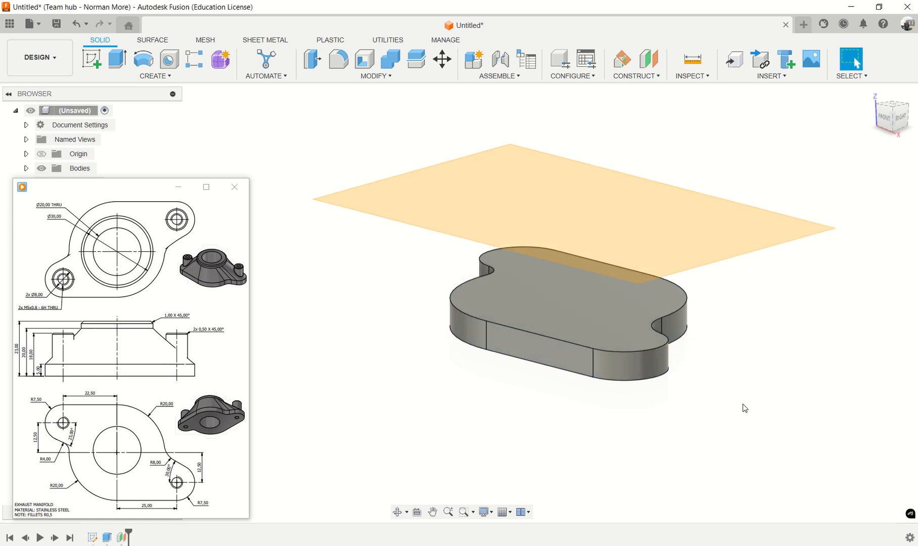
Sketch a 30 mm diameter circle centred on the origin on the offset plane above the flange
middle_drag(754, 426, 773, 426)
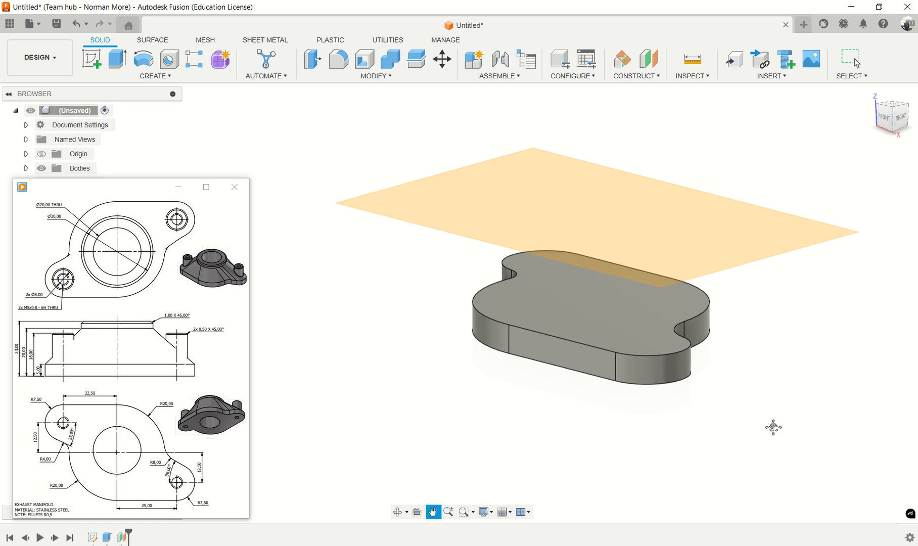
click(664, 197)
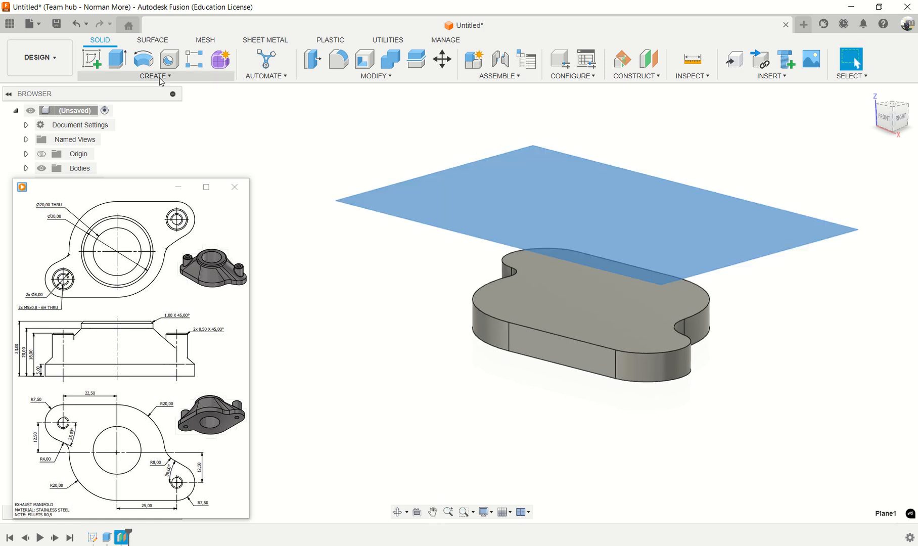
click(102, 62)
mouse_move(152, 308)
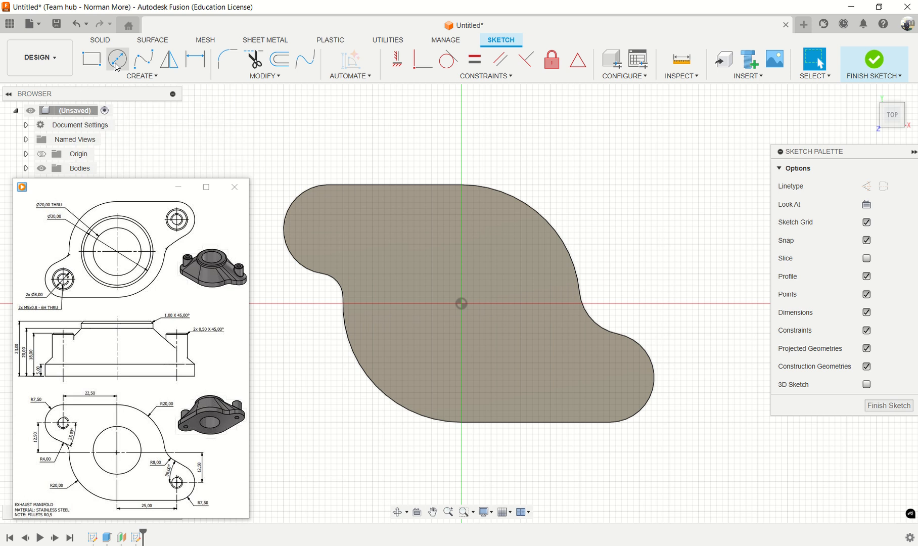
click(116, 60)
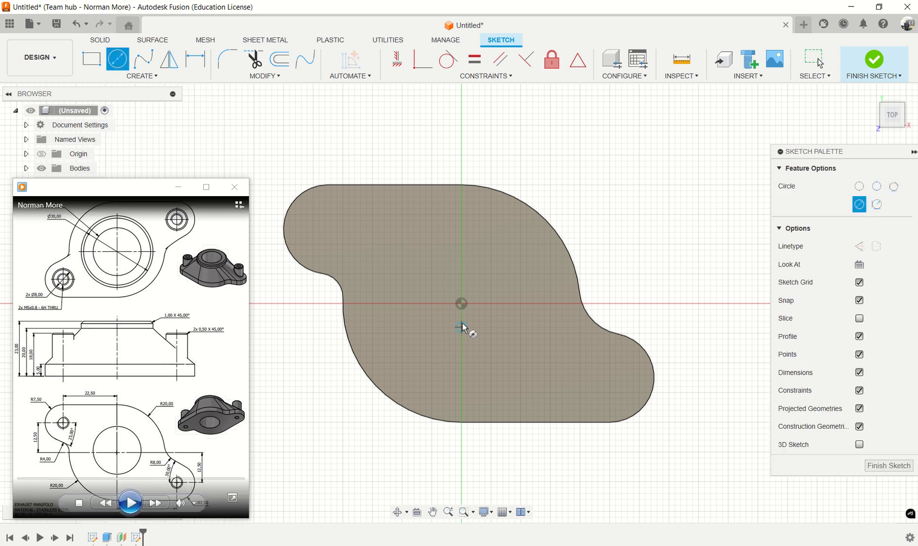
click(462, 304)
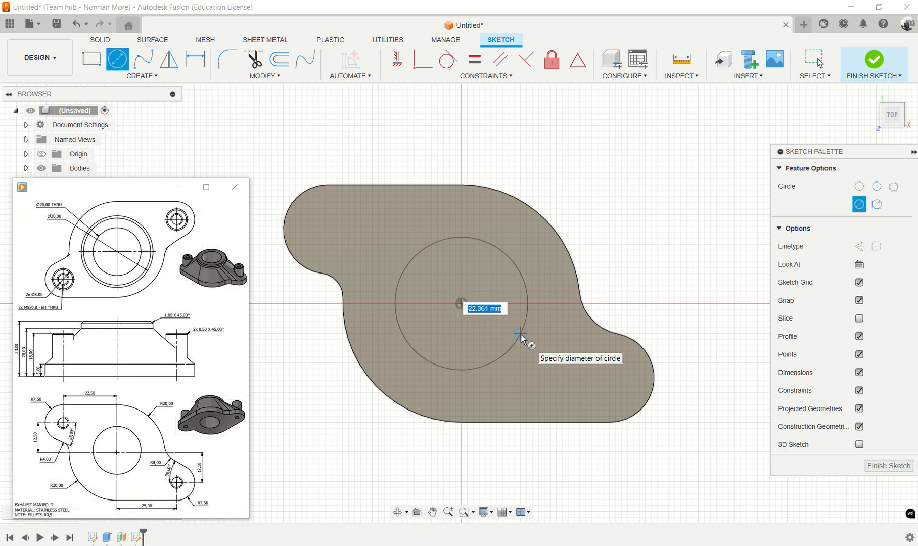
text(3)
key(Tab)
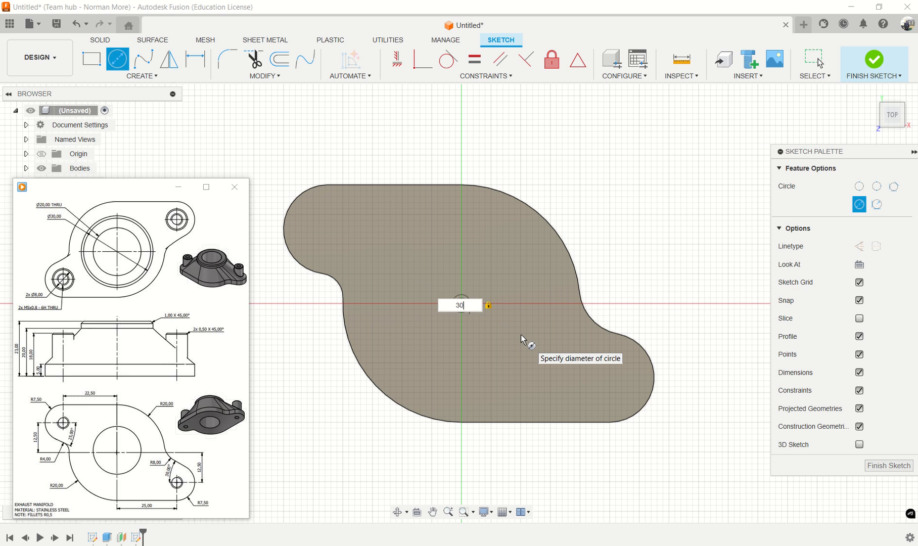
text(0)
key(Return)
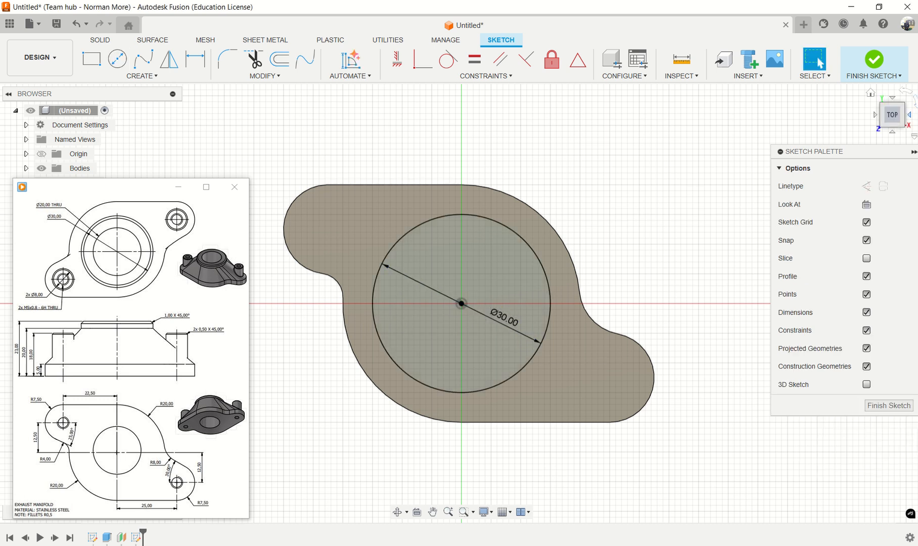
Loft from the 30 mm circle to the flange's top face, joining the result to the flange body
click(869, 94)
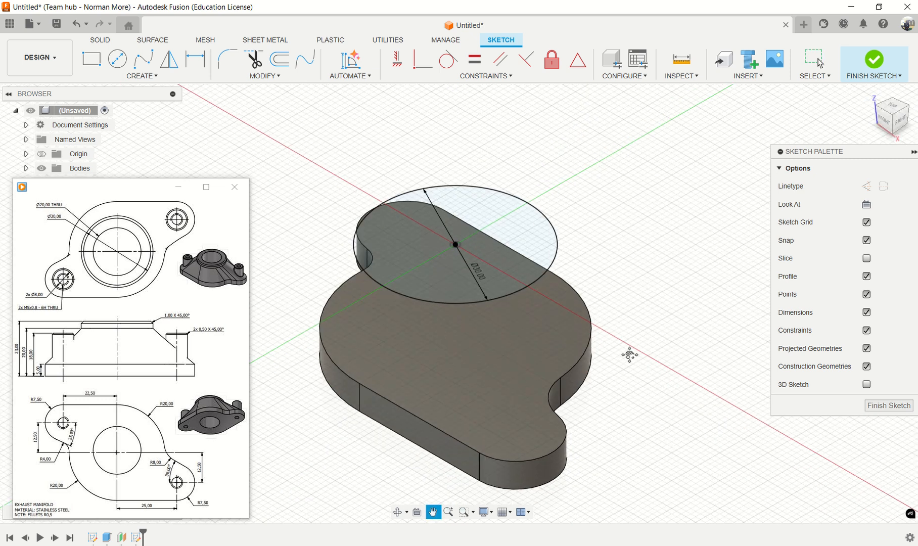
middle_drag(630, 354, 644, 355)
scroll(645, 353, down, 1)
shift+middle_drag(641, 394, 692, 414)
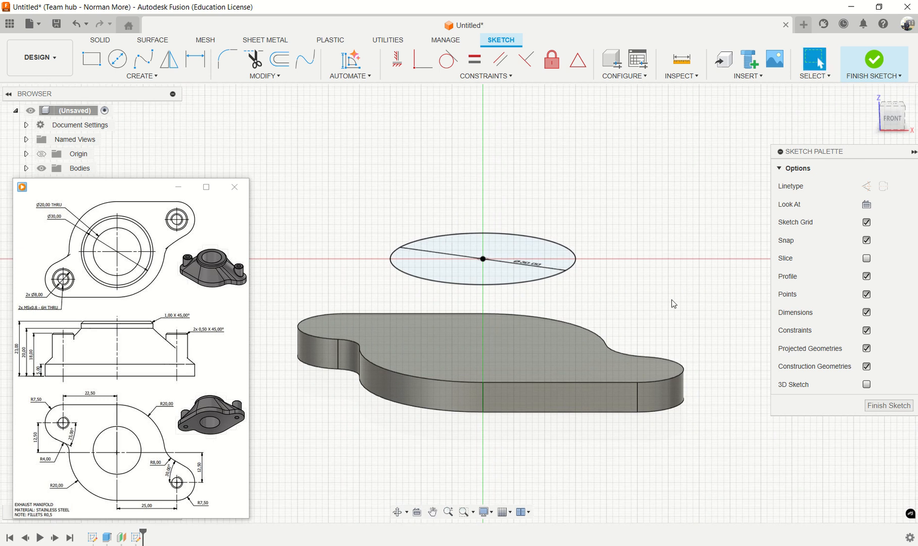
shift+middle_drag(673, 289, 675, 302)
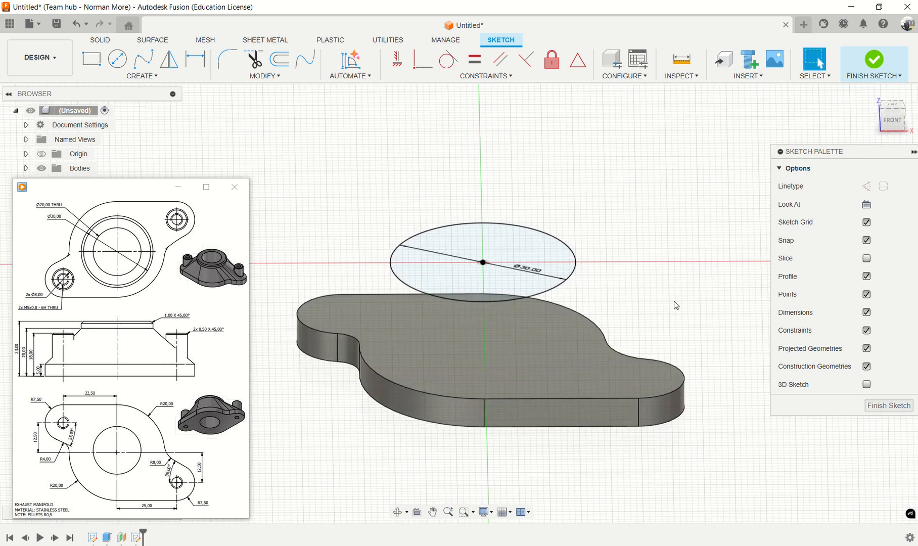
click(135, 77)
click(96, 41)
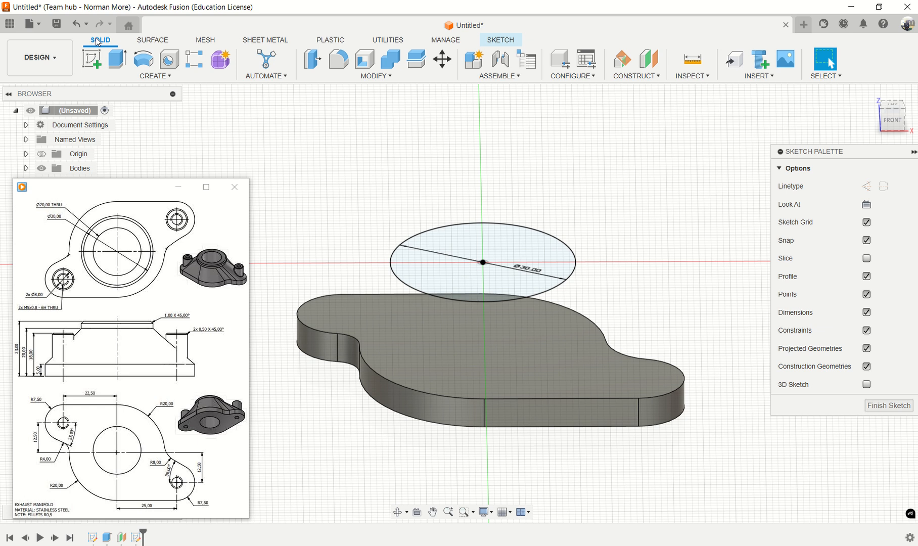
click(143, 77)
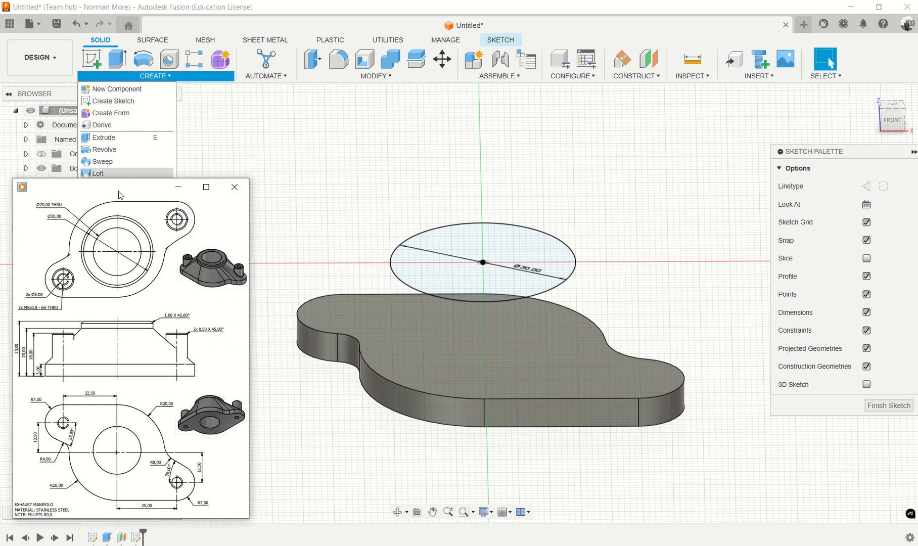
drag(120, 195, 121, 225)
click(123, 76)
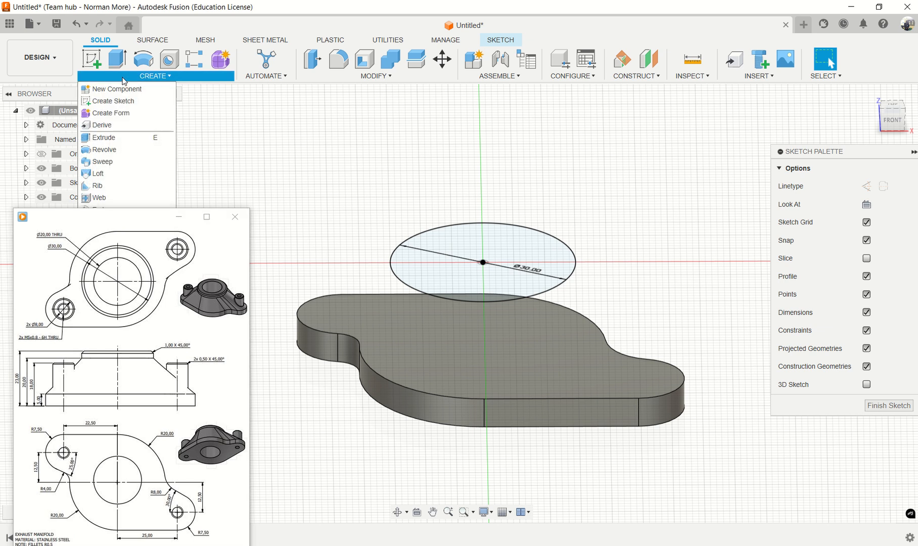
click(106, 174)
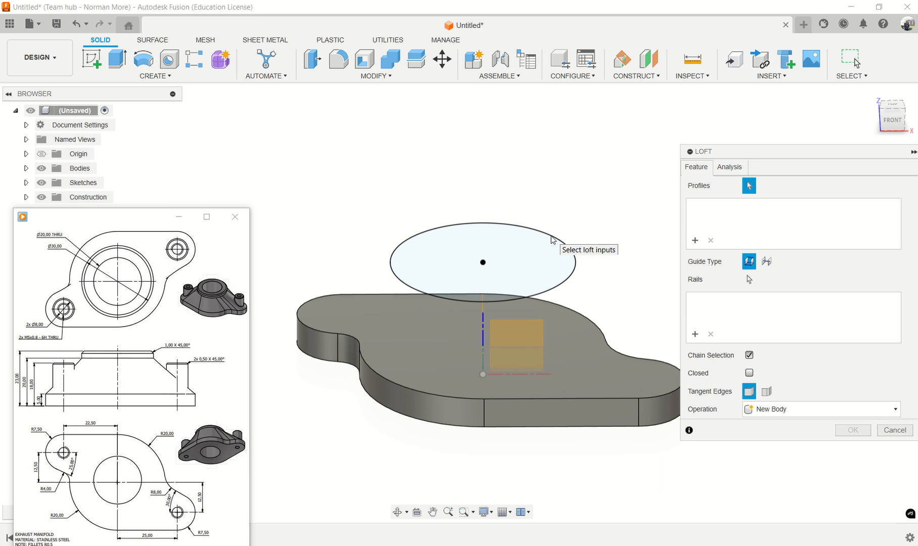
click(552, 241)
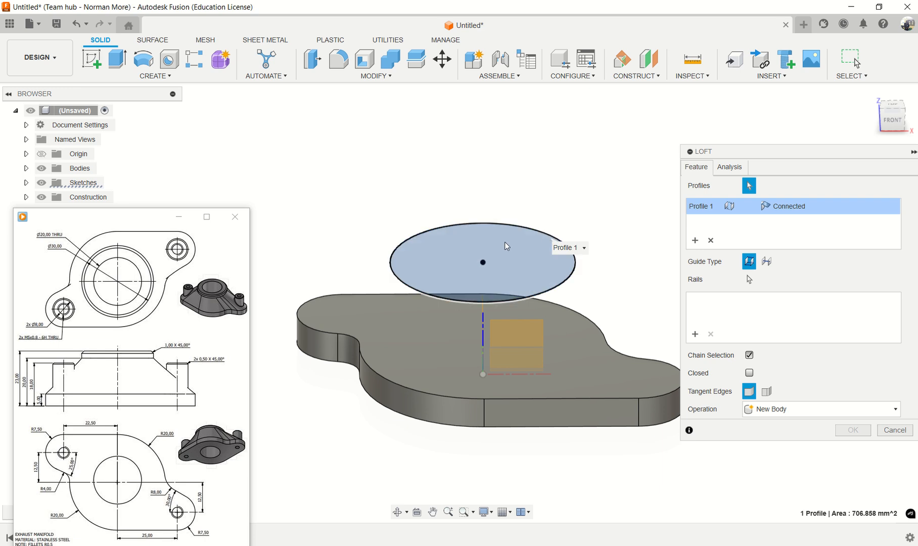
click(394, 351)
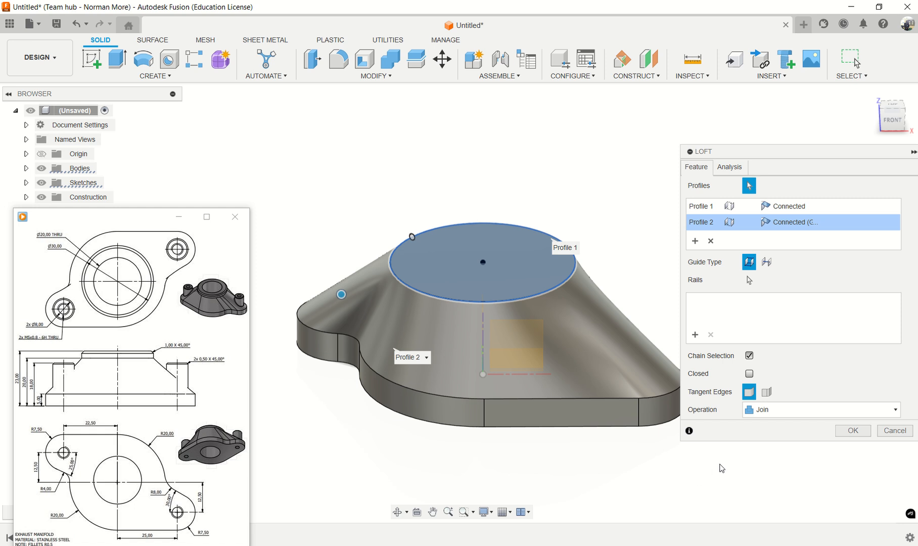
click(853, 431)
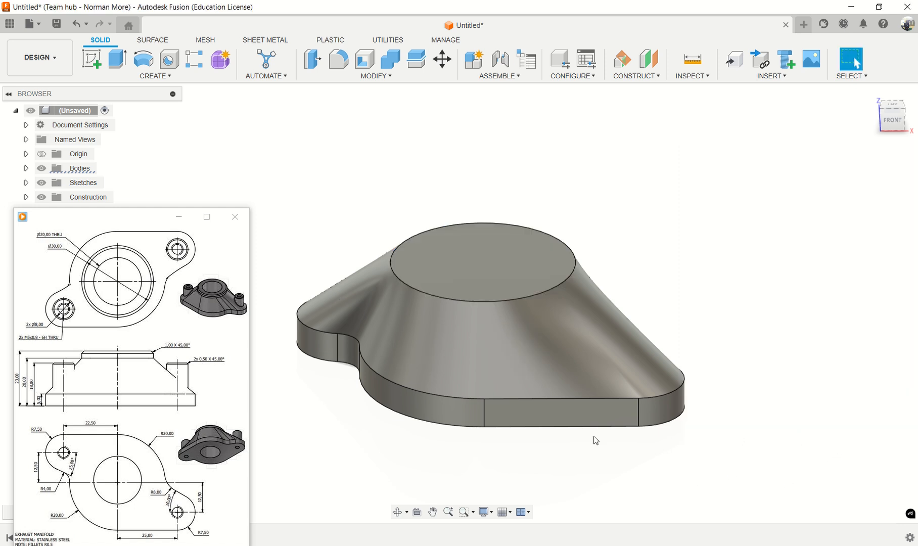
Create a sketch on the loft's circular top face and extrude its 30 mm profile upward to the drawing's 23 mm overall height
click(489, 273)
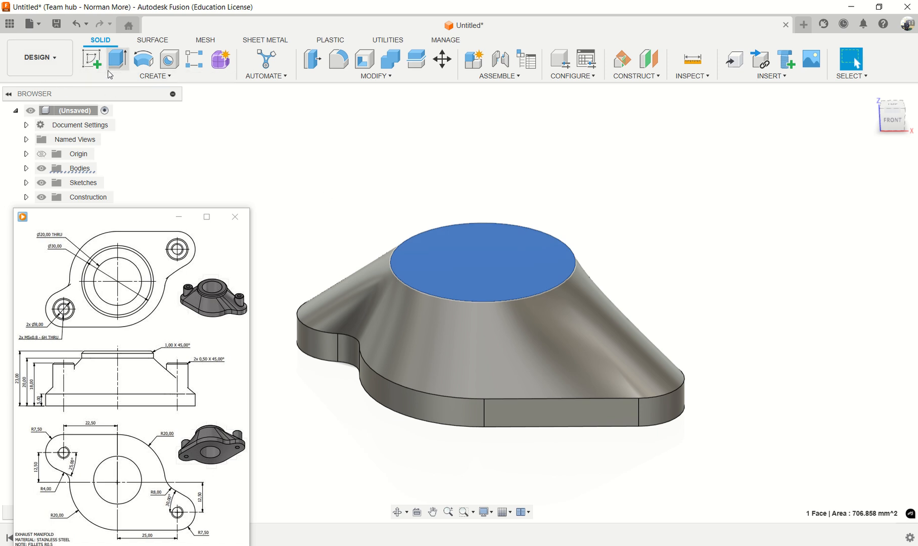
click(91, 60)
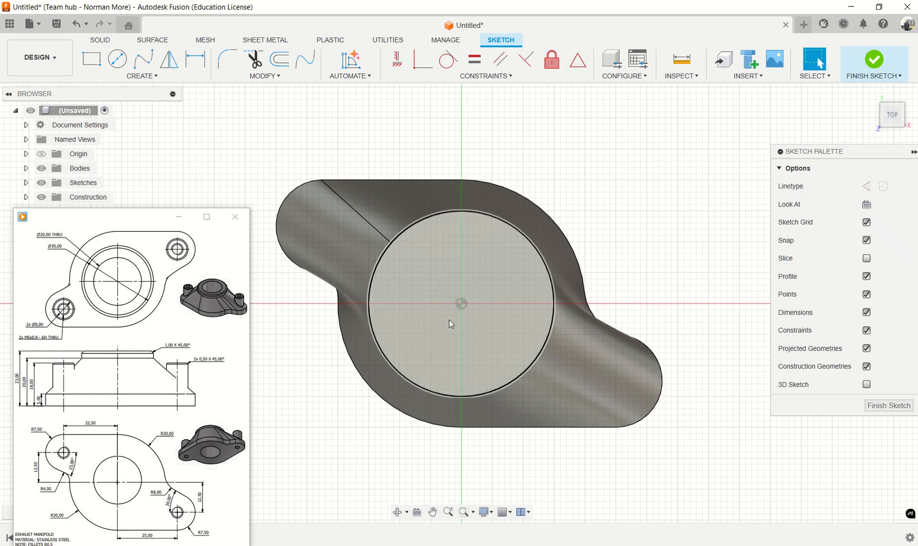
shift+middle_drag(717, 339, 703, 269)
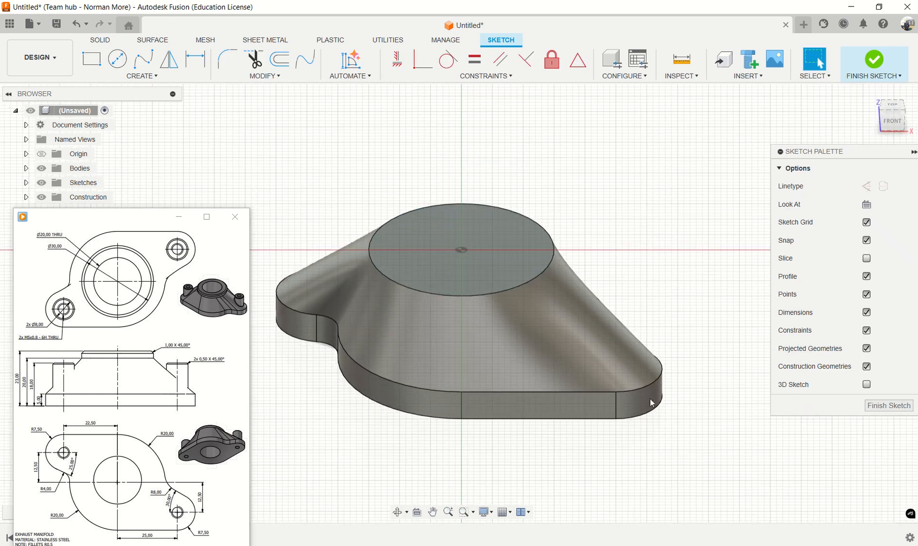
click(473, 296)
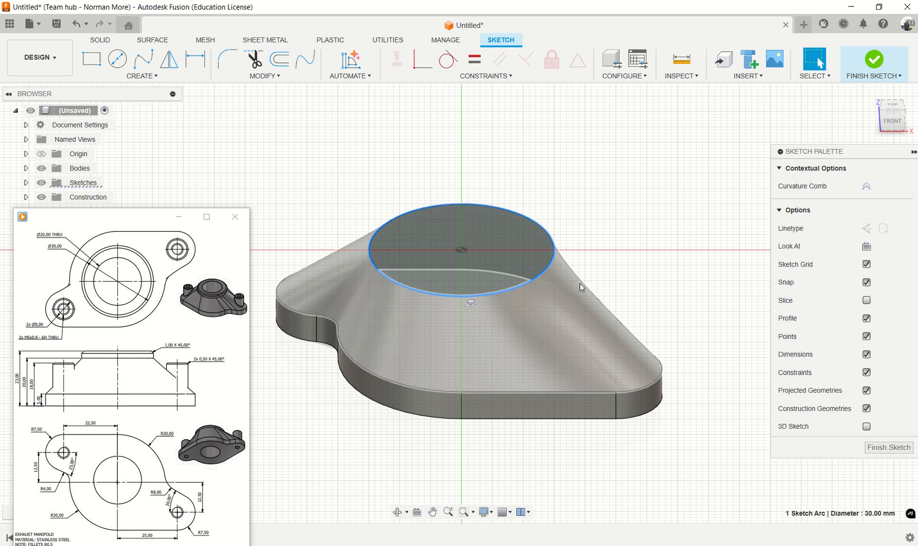
middle_drag(653, 279, 676, 279)
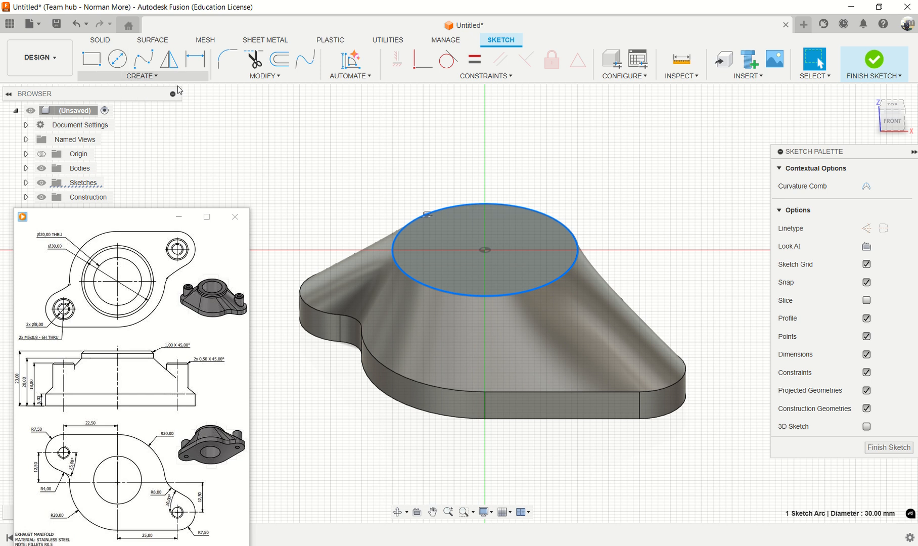
key(e)
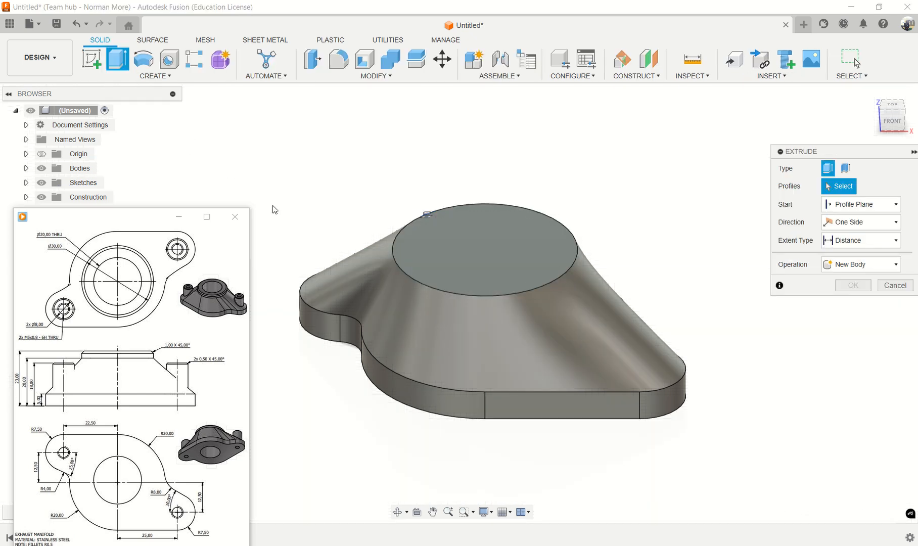
click(505, 247)
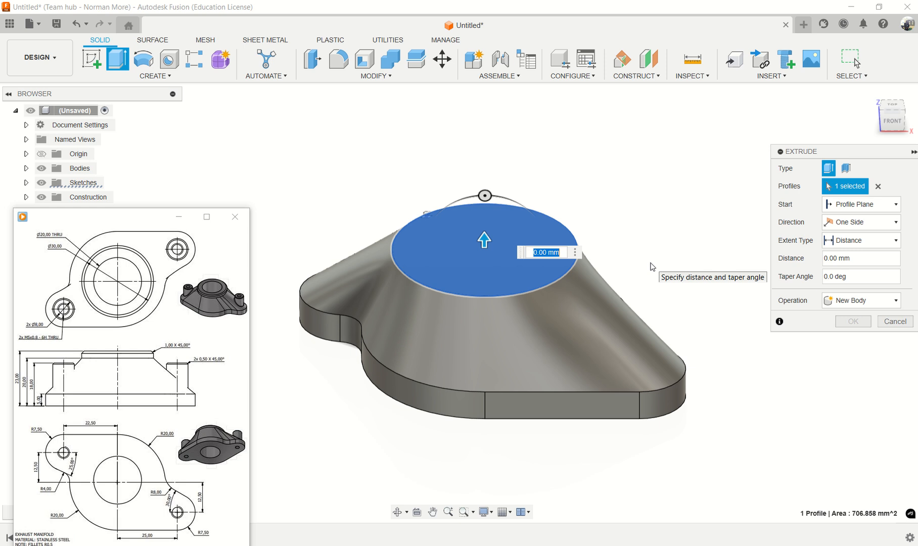
text(5)
key(Return)
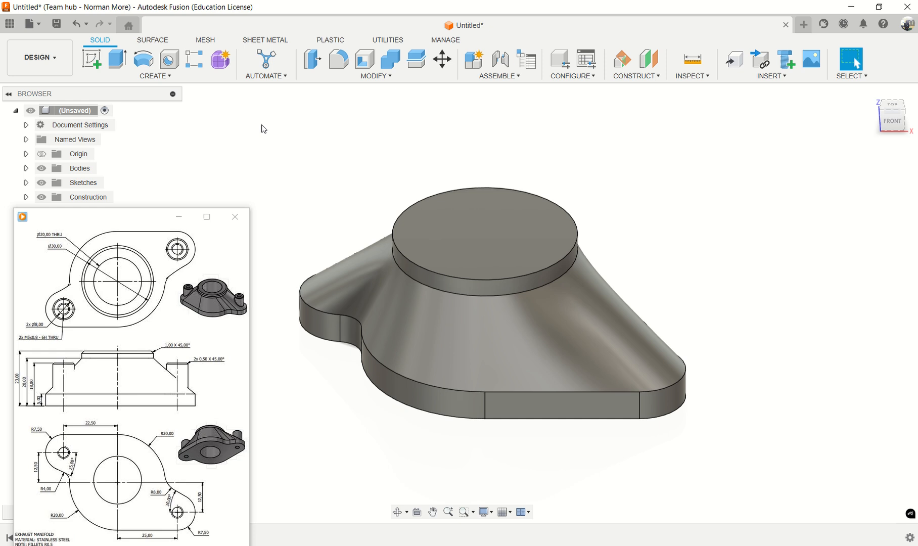
Chamfer the outer top edge of the circular collar by 1 mm at equal distance
click(398, 79)
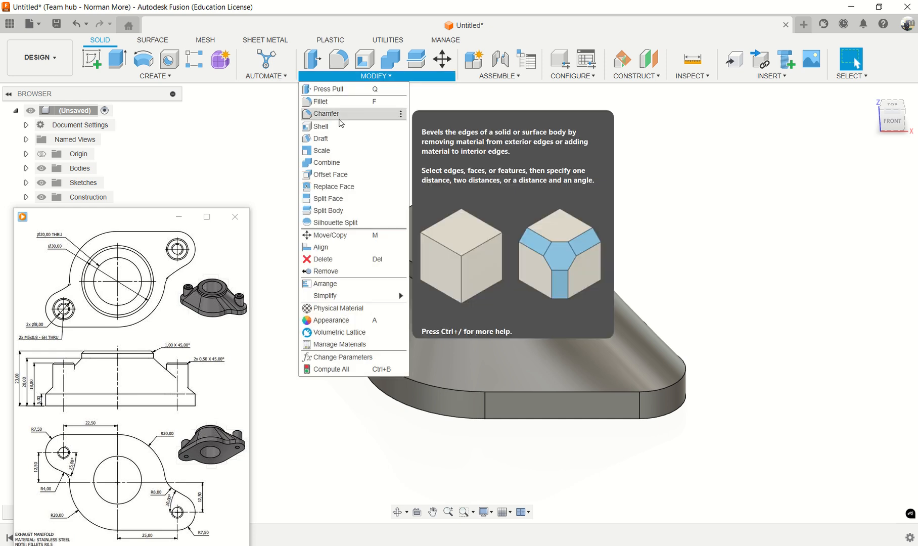
click(354, 114)
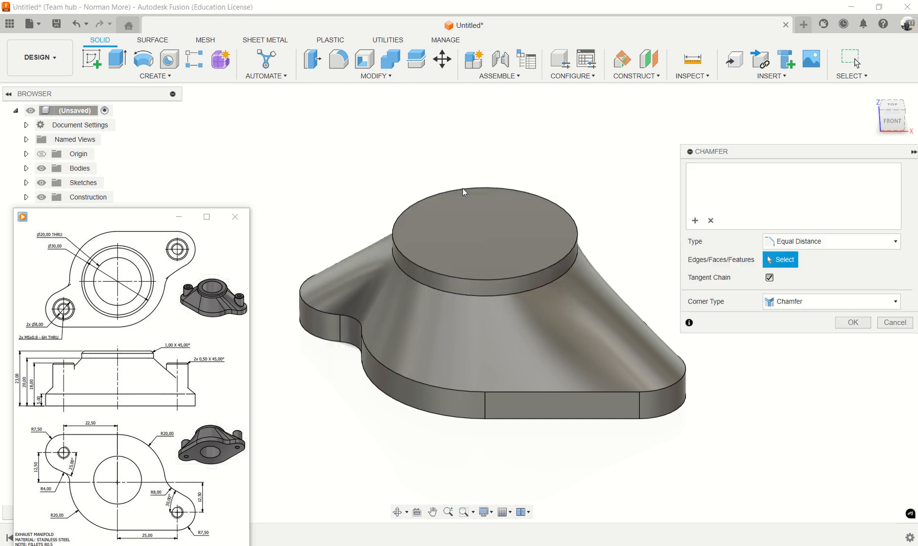
click(579, 243)
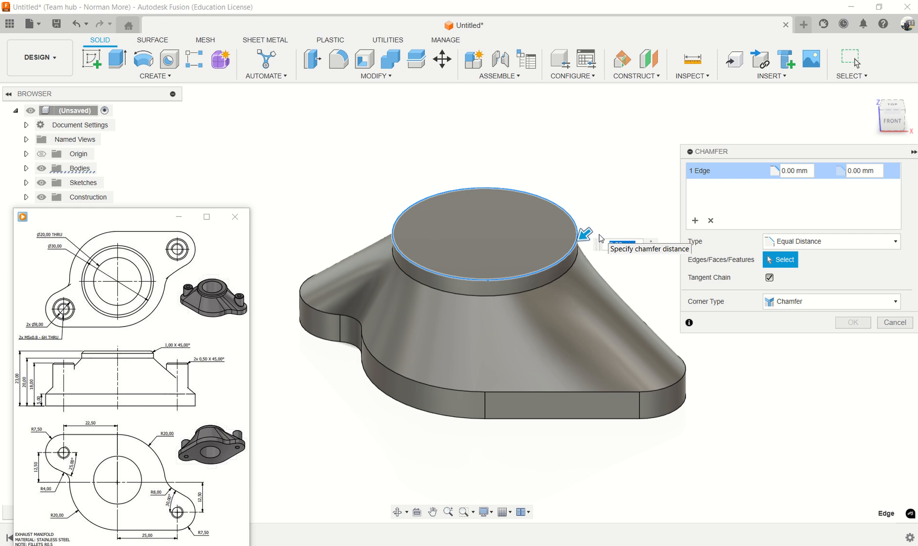
key(Return)
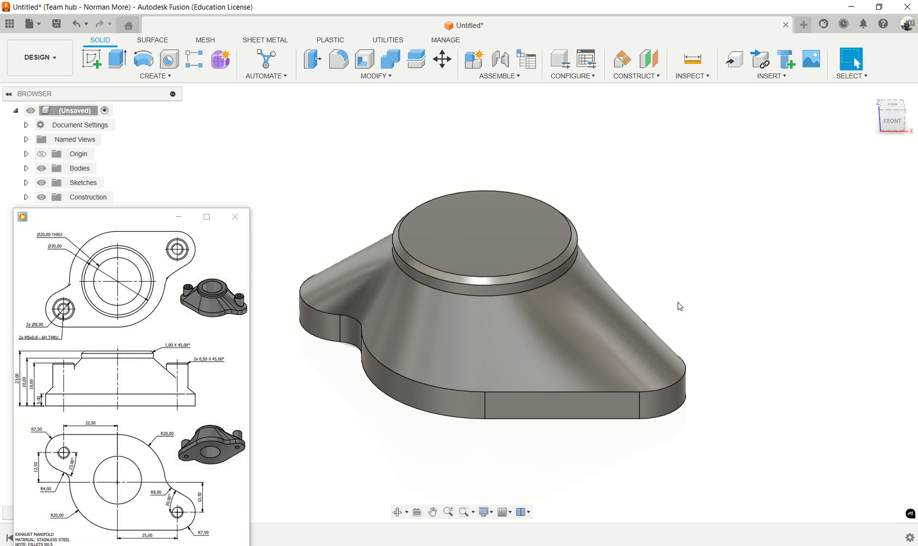
Sketch a 20 mm diameter circle centred on the origin on the collar's top face
mouse_move(677, 302)
shift+middle_down()
mouse_move(693, 308)
mouse_move(688, 285)
mouse_move(717, 287)
mouse_move(723, 267)
mouse_move(691, 304)
shift+middle_up()
click(468, 232)
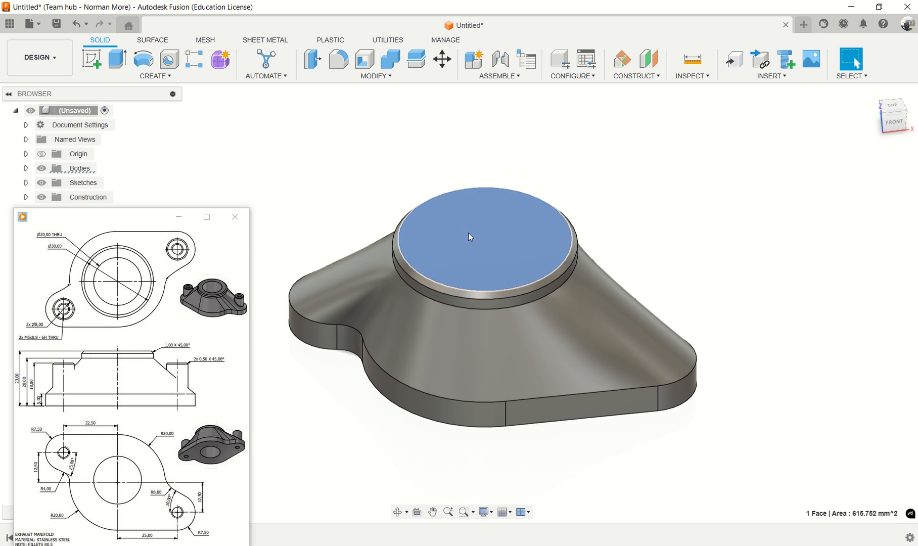
click(91, 59)
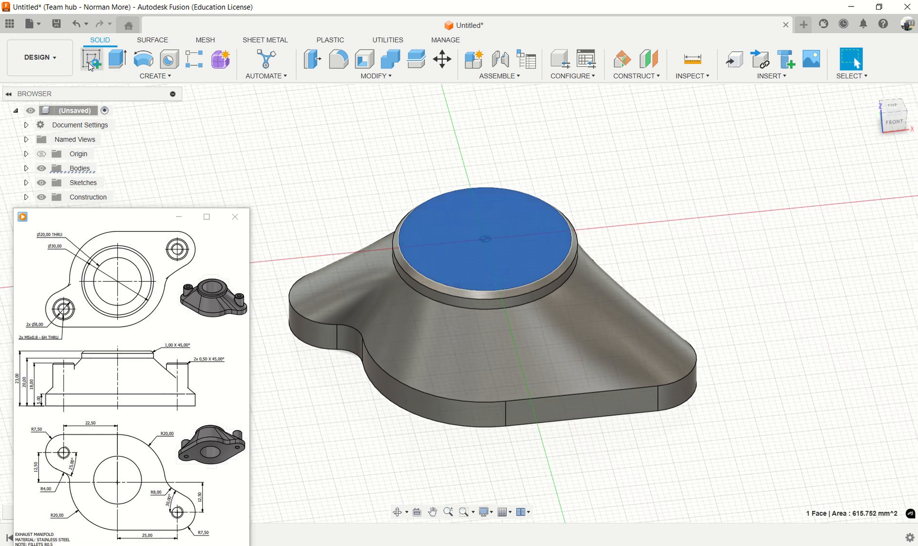
mouse_move(68, 276)
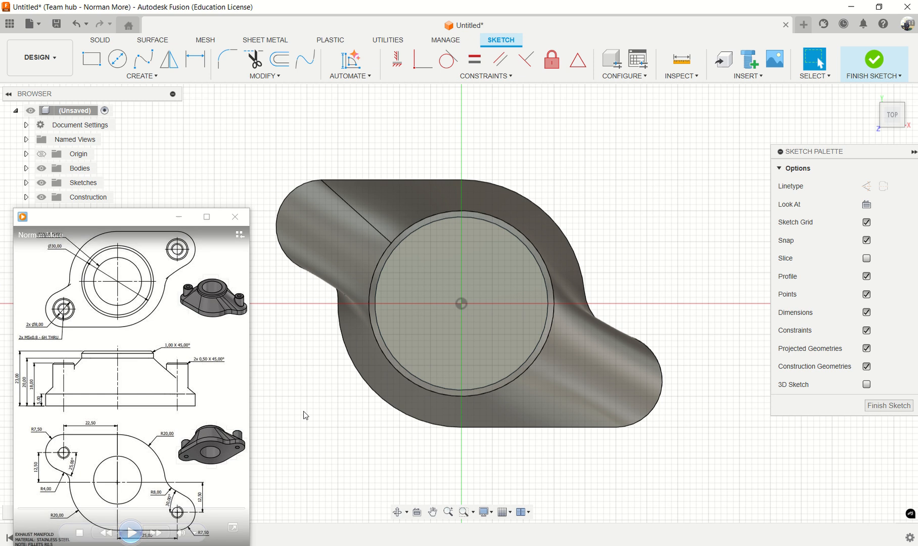
click(118, 59)
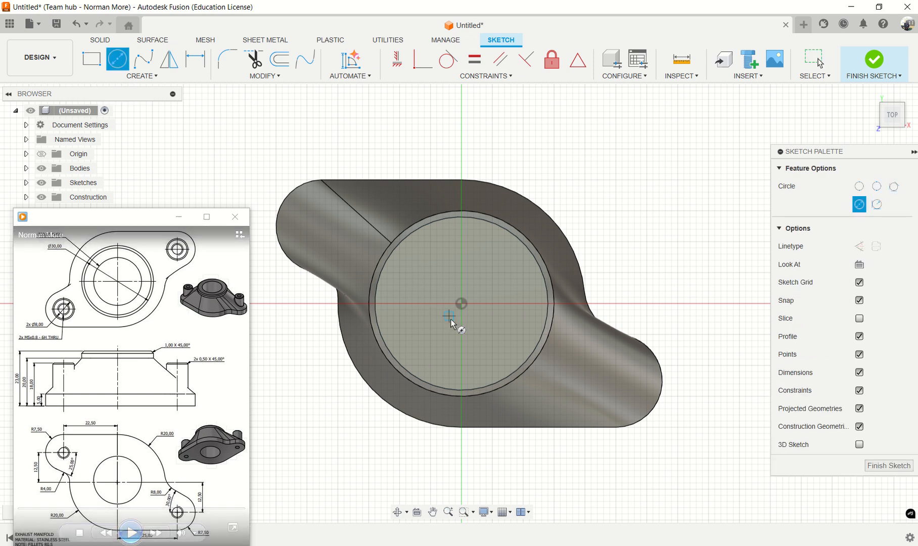
click(461, 304)
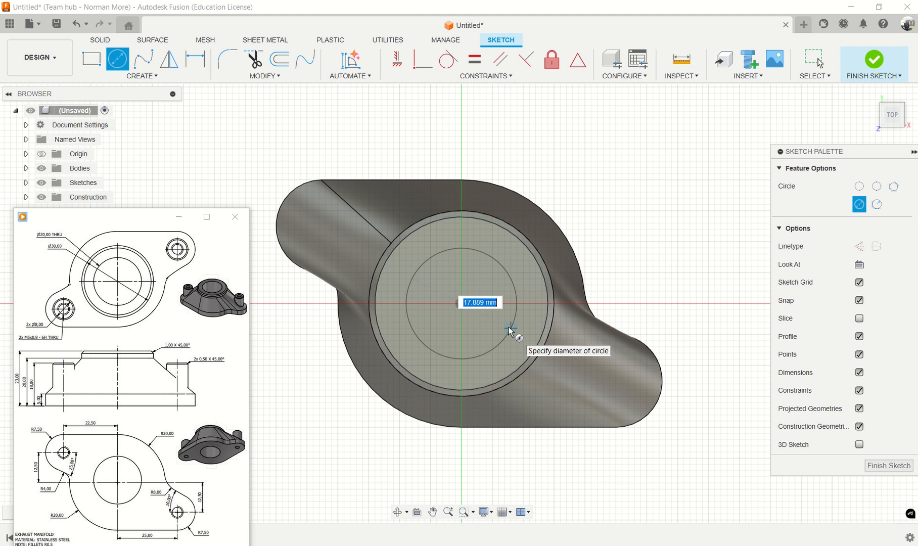
text(20)
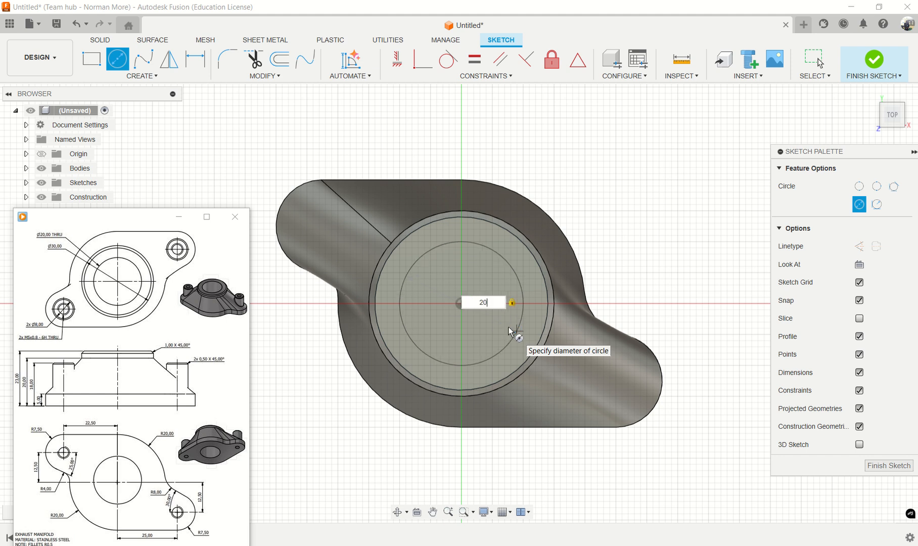
key(Return)
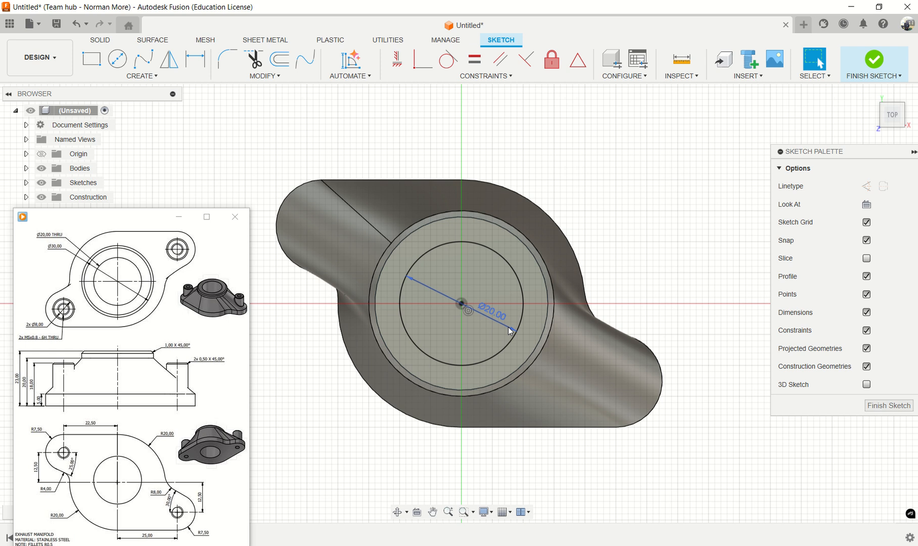
Extrude the 20 mm circle as a cut with extent All to bore through the whole body
key(e)
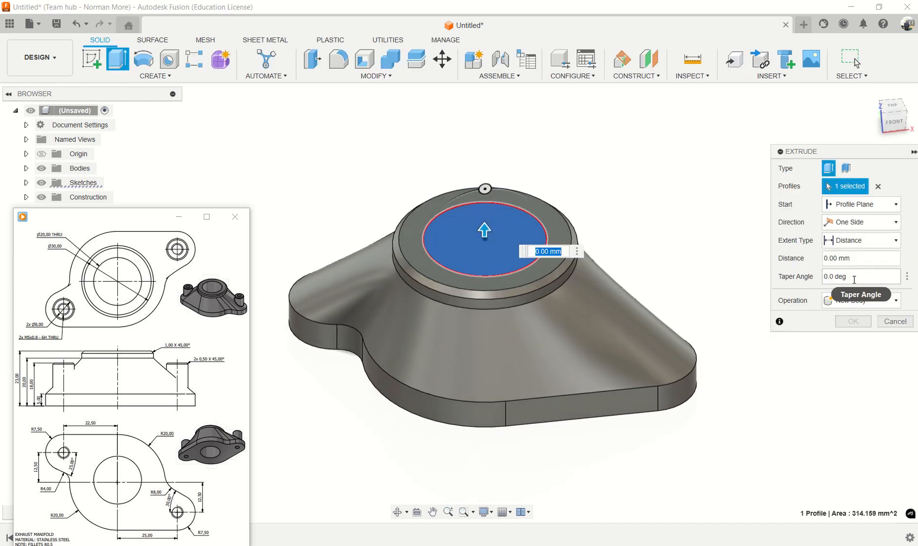
click(861, 301)
click(841, 329)
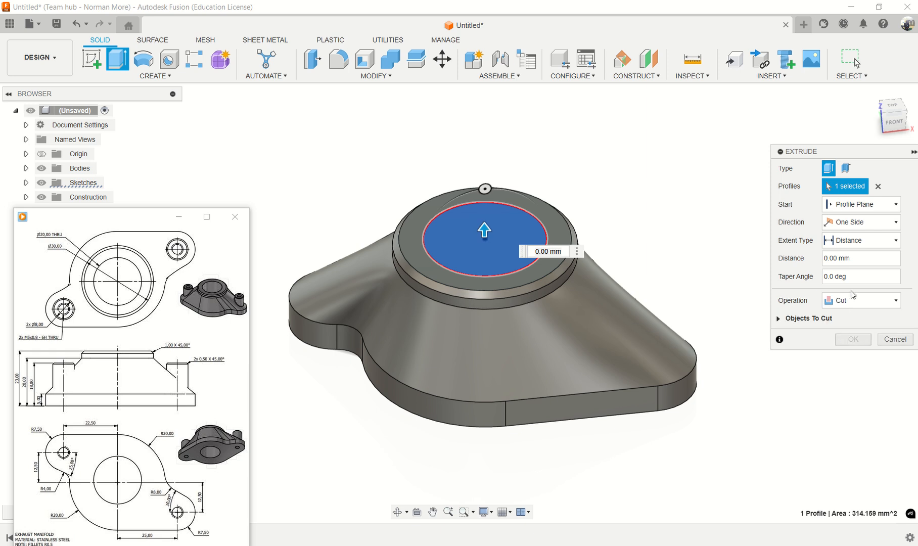
click(884, 242)
click(848, 280)
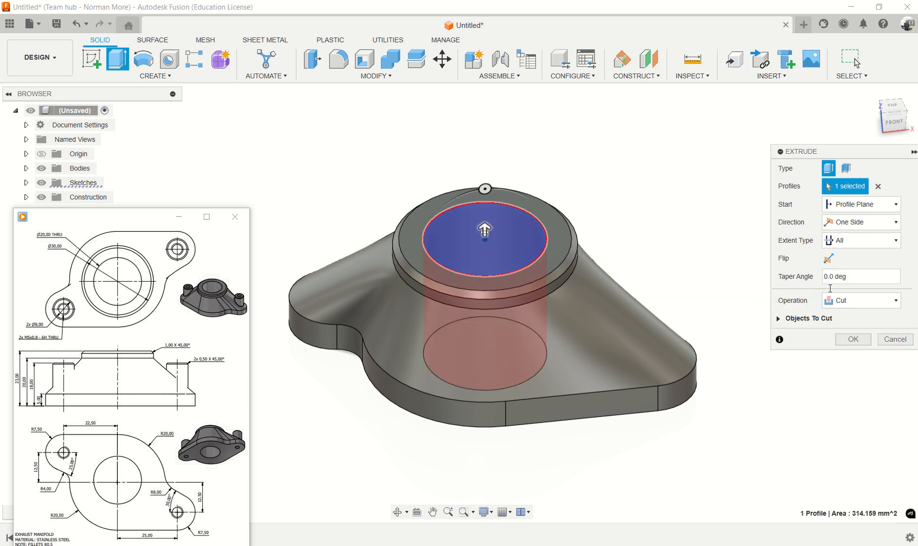
click(847, 342)
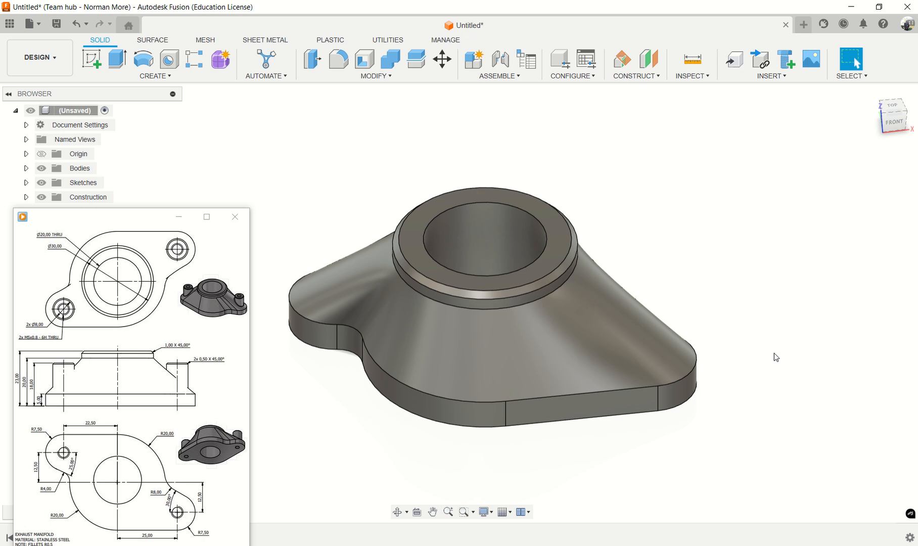
Create an offset construction plane at a distance of -18 mm from the flange's bottom face
mouse_move(777, 357)
shift+middle_down()
mouse_move(769, 343)
mouse_move(747, 419)
mouse_move(753, 349)
mouse_move(758, 357)
shift+middle_up()
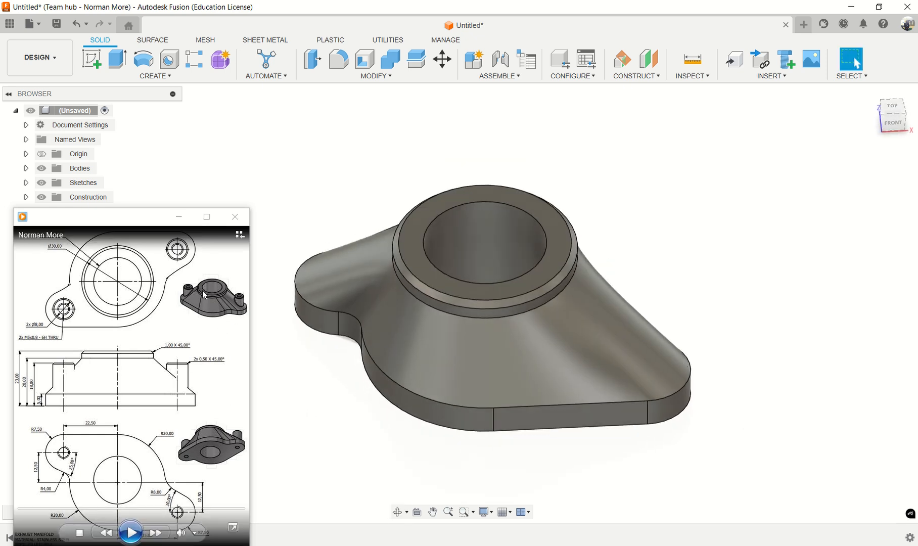
shift+middle_drag(697, 488, 710, 471)
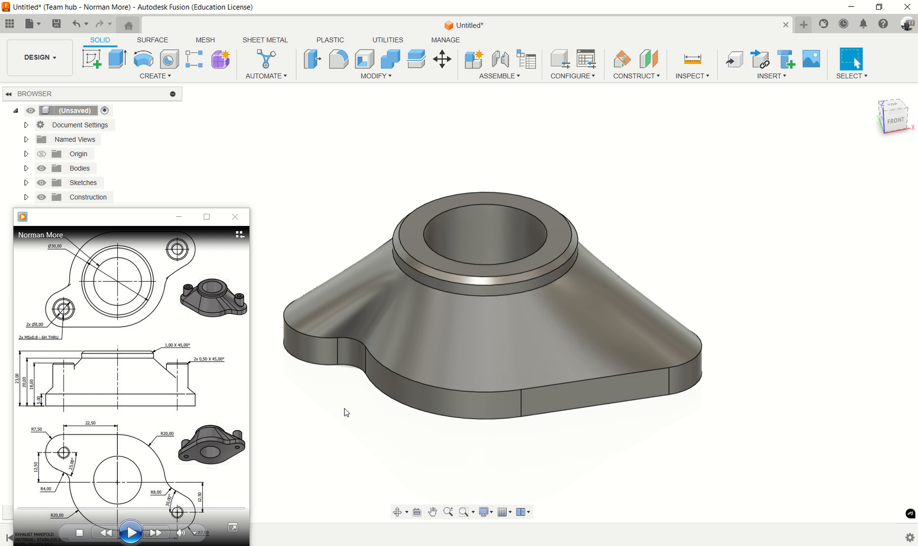
click(653, 81)
click(645, 89)
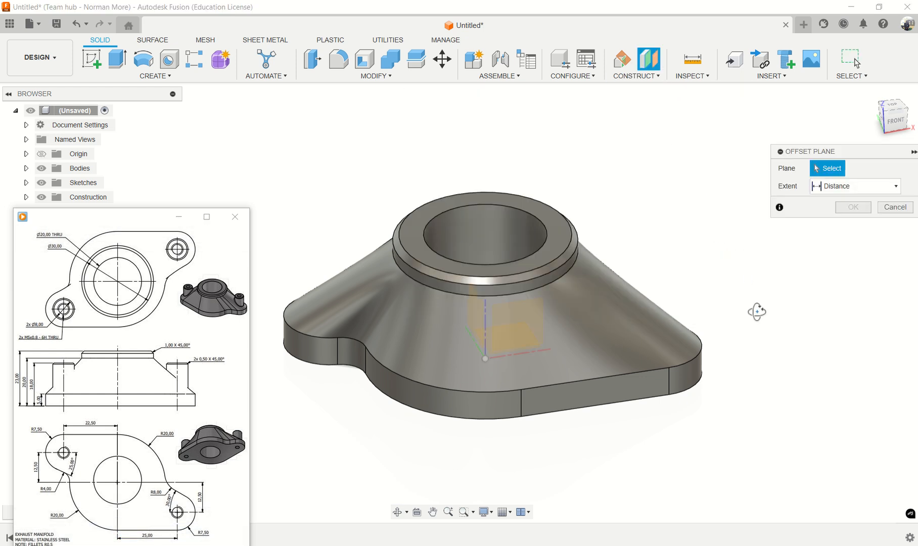
shift+middle_drag(757, 311, 766, 250)
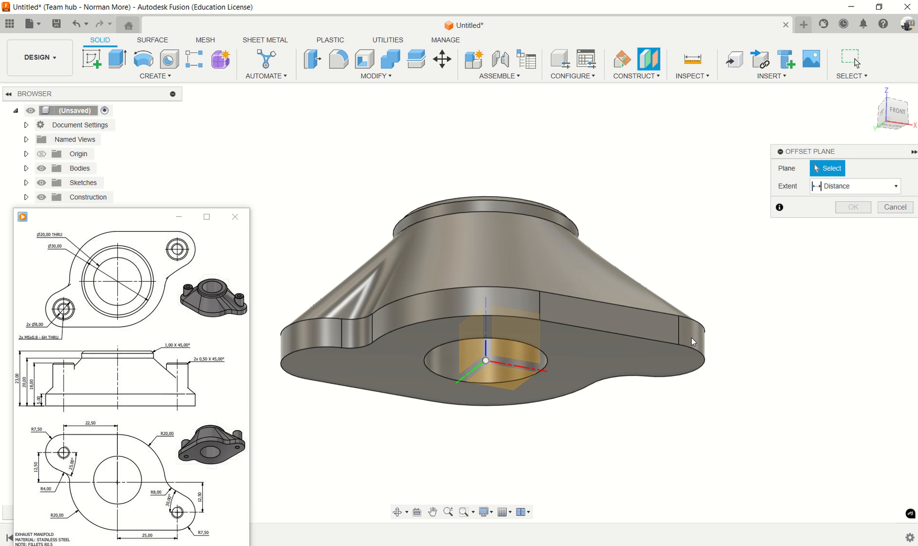
click(597, 350)
shift+middle_drag(818, 396, 817, 440)
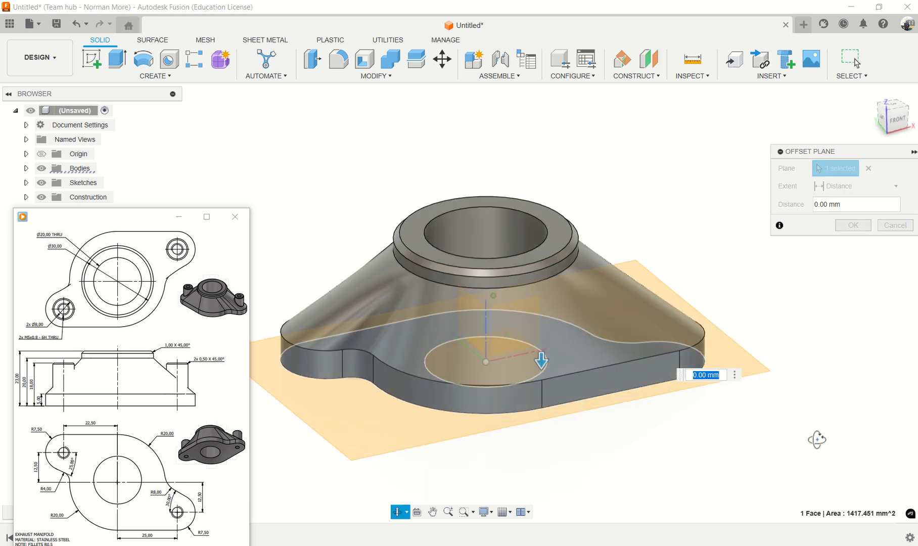
scroll(824, 436, down, 1)
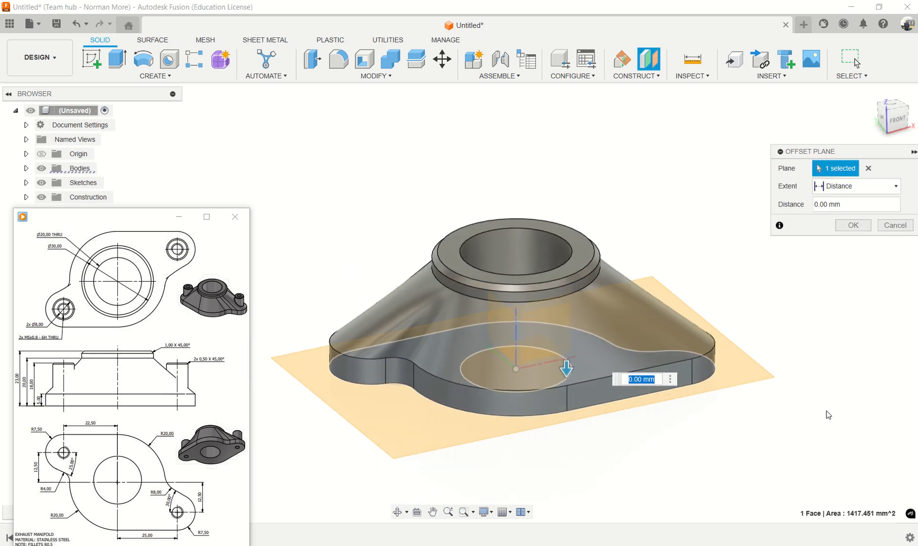
key(BackSpace)
text(-18)
key(Return)
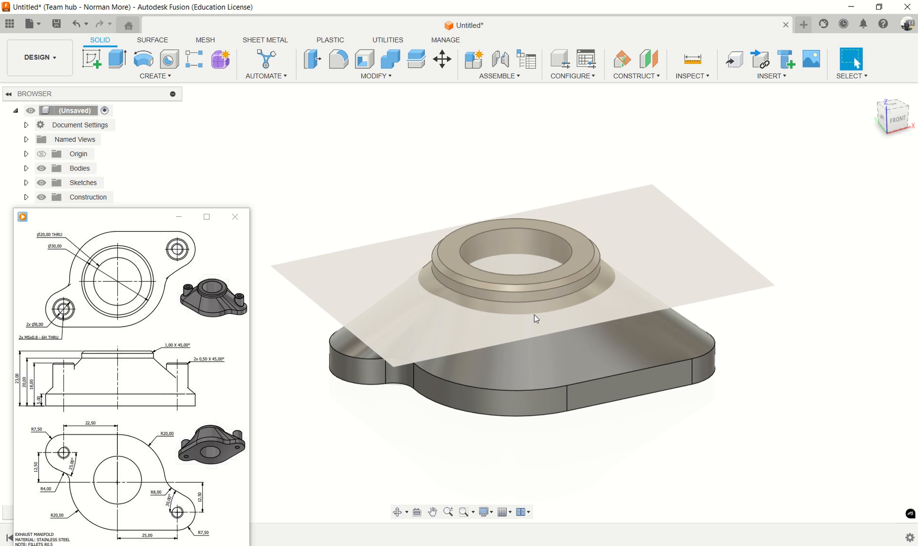
Start a sketch on the offset construction plane above the flange
click(715, 252)
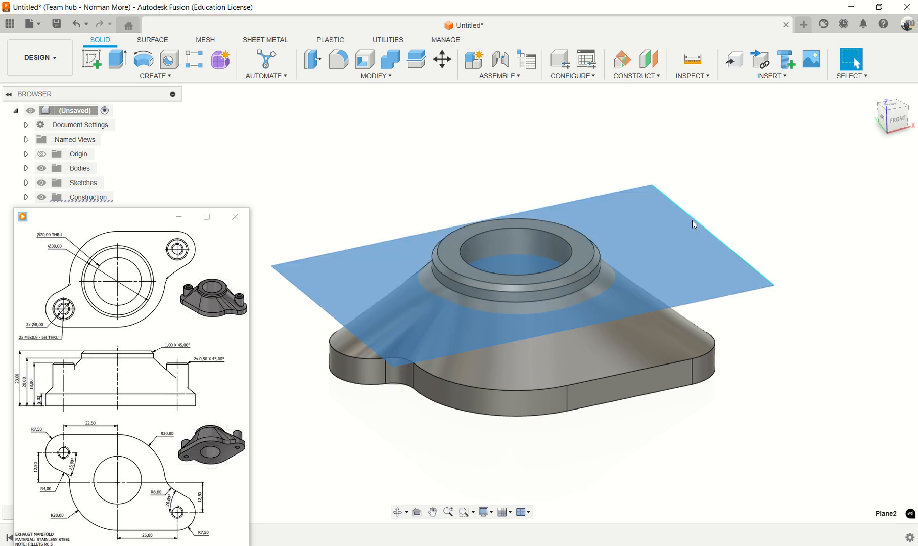
click(92, 59)
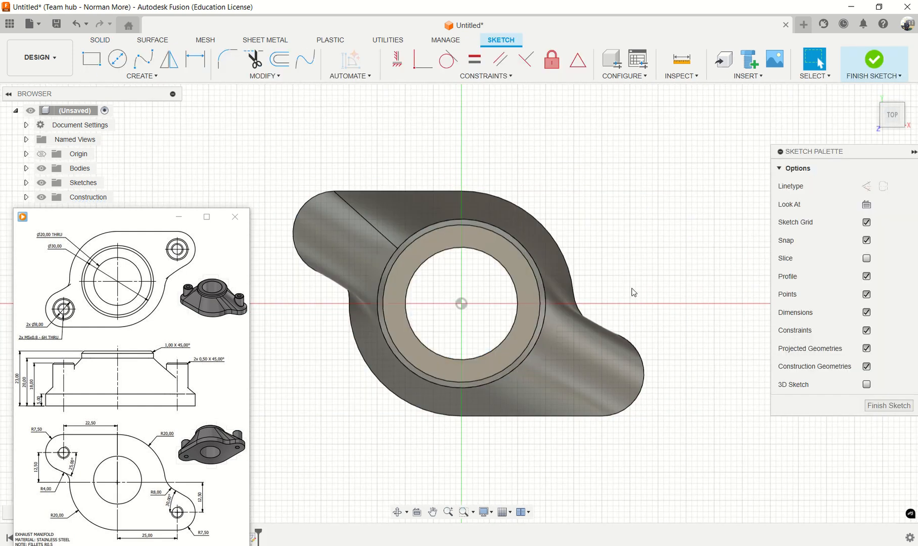
middle_drag(632, 292, 668, 295)
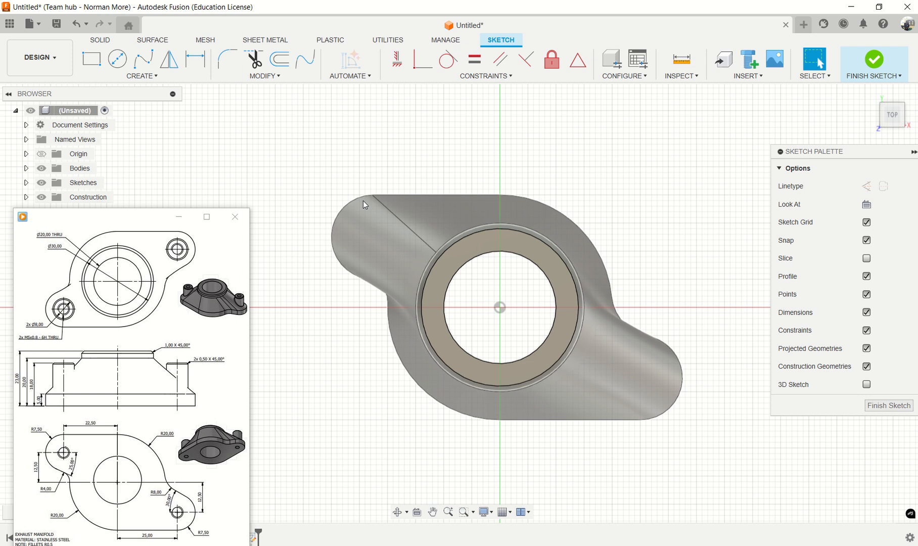
Move the reference drawing out of the way and project the sloped loft face's outline into the sketch
click(145, 79)
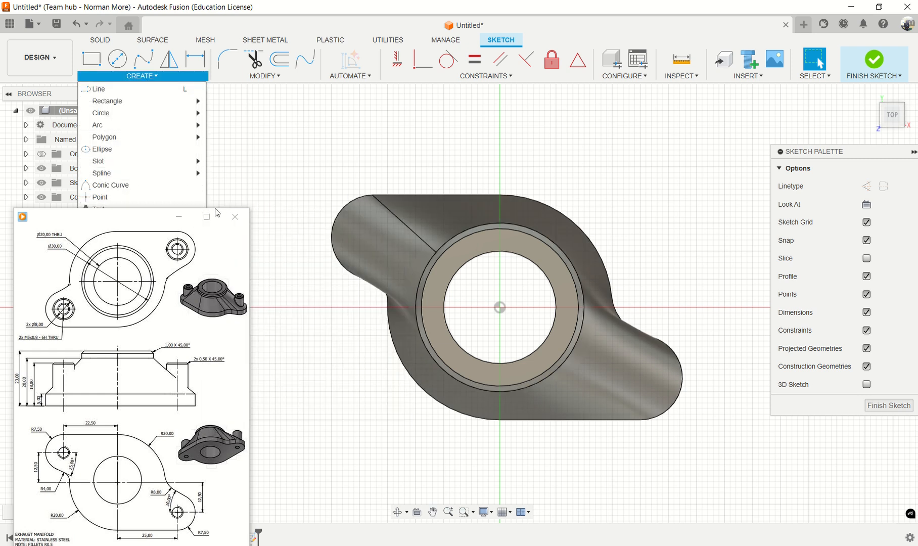
click(243, 176)
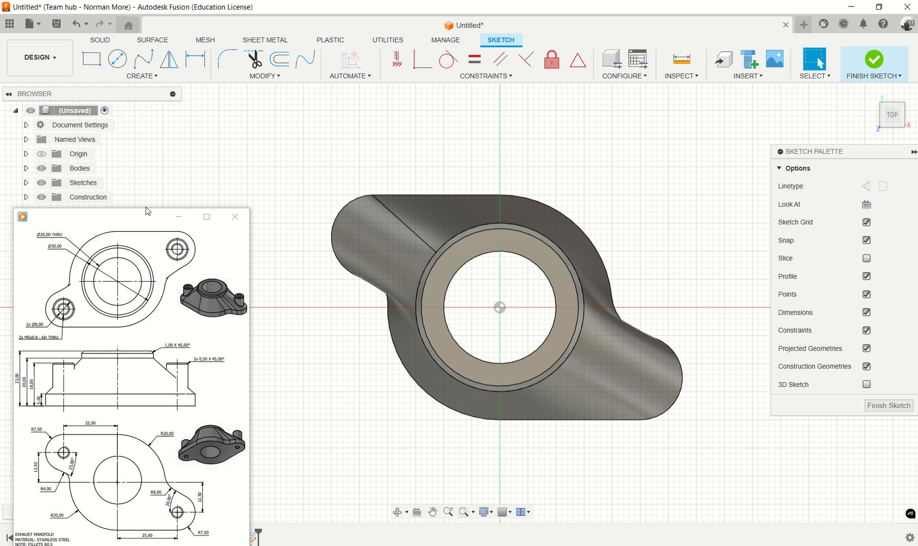
drag(147, 218, 129, 411)
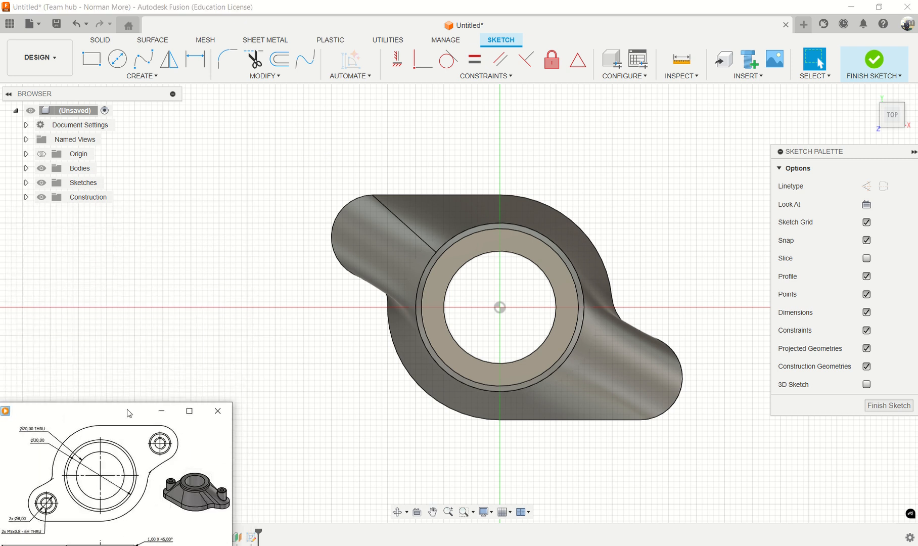
click(142, 76)
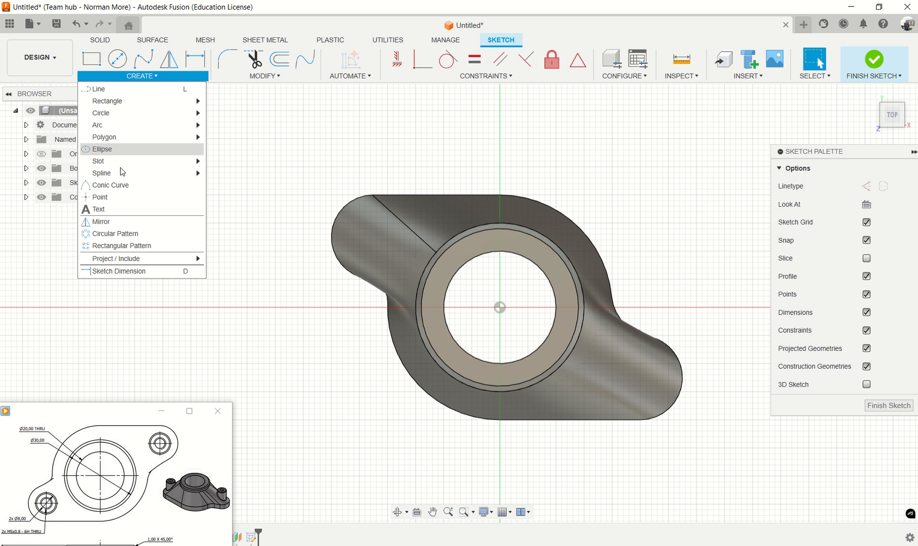
mouse_move(124, 259)
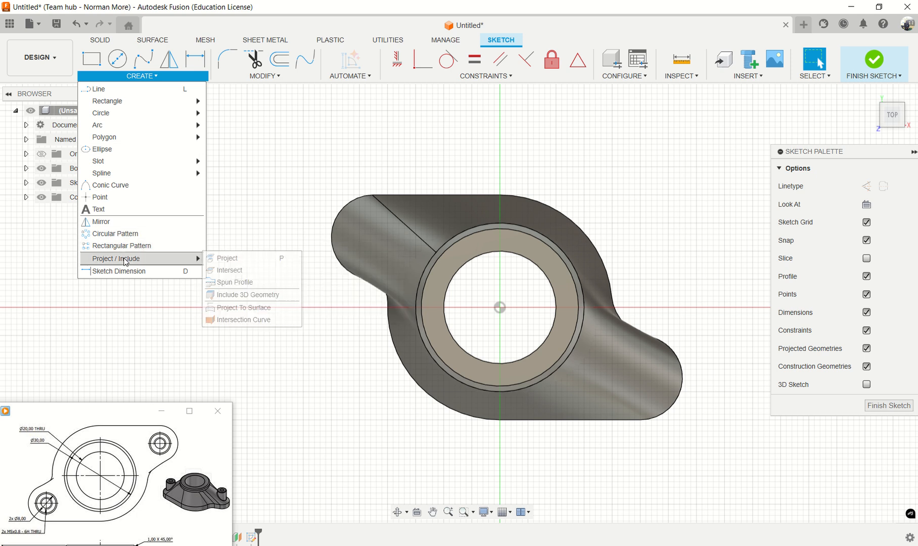
click(222, 259)
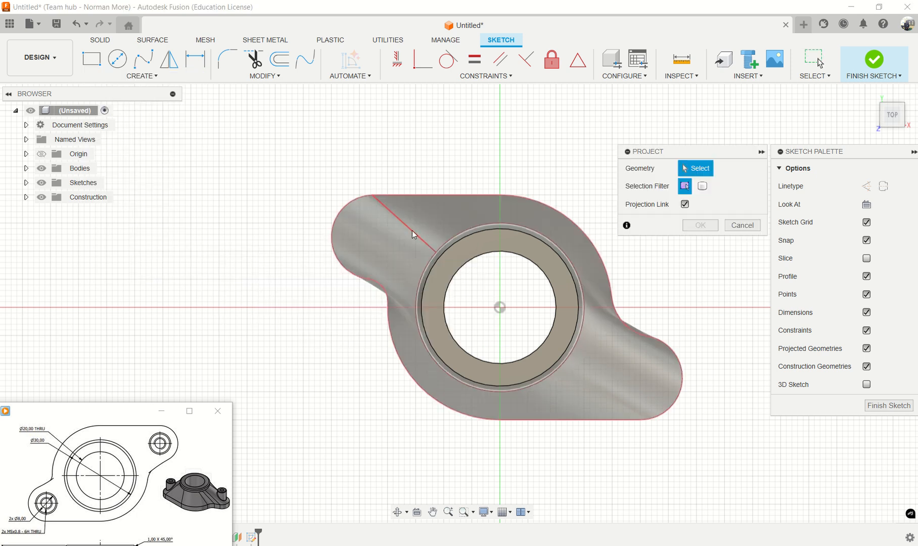
click(385, 242)
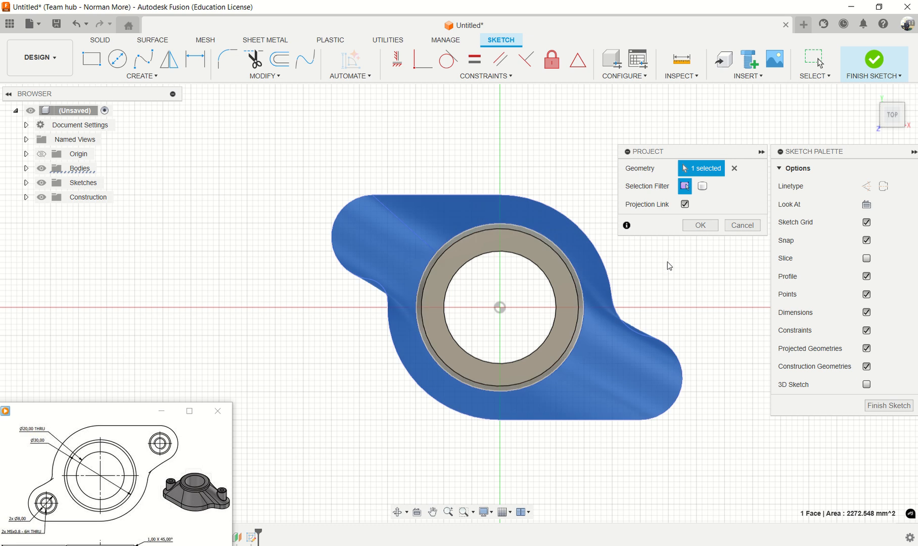
click(700, 226)
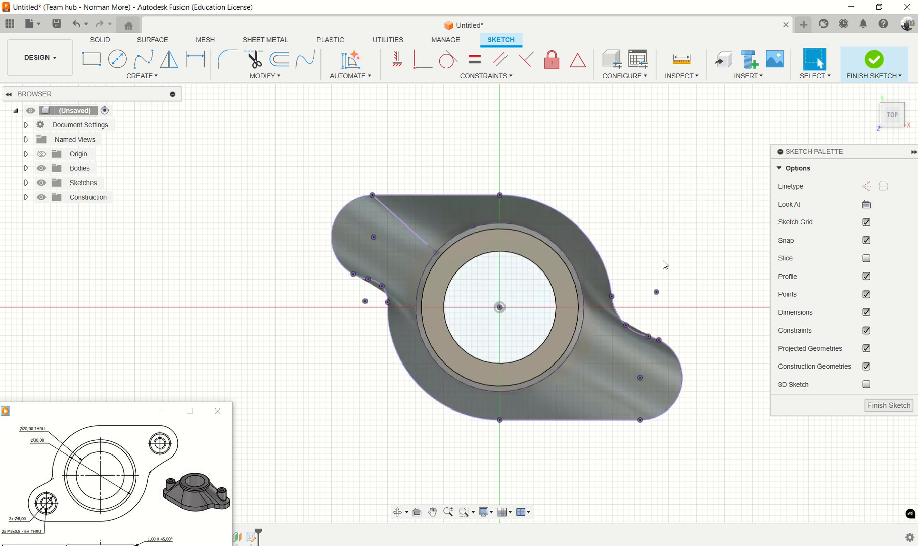
Sketch 8 mm diameter circles on the centres of both projected lug arcs and delete the two end arcs around them
mouse_move(663, 261)
shift+middle_down()
mouse_move(673, 212)
mouse_move(656, 220)
mouse_move(651, 239)
shift+middle_up()
click(117, 59)
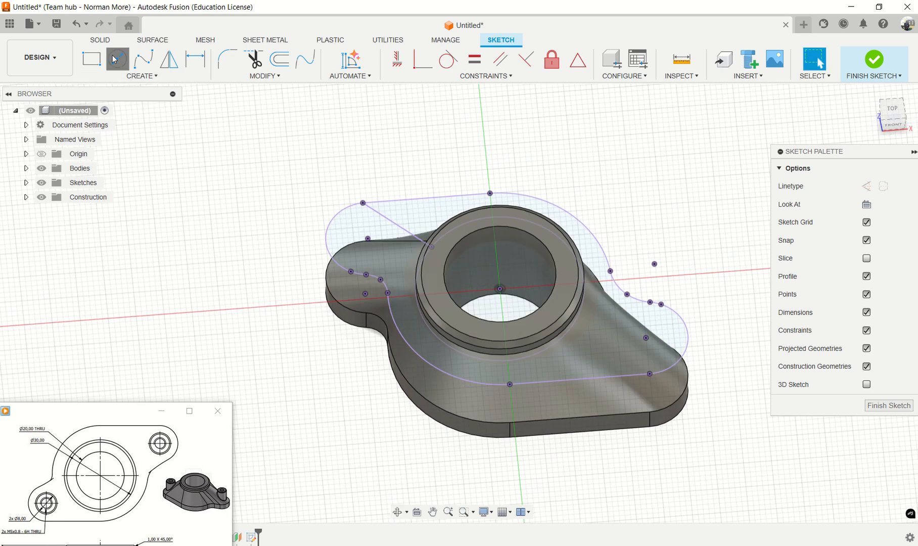
click(367, 238)
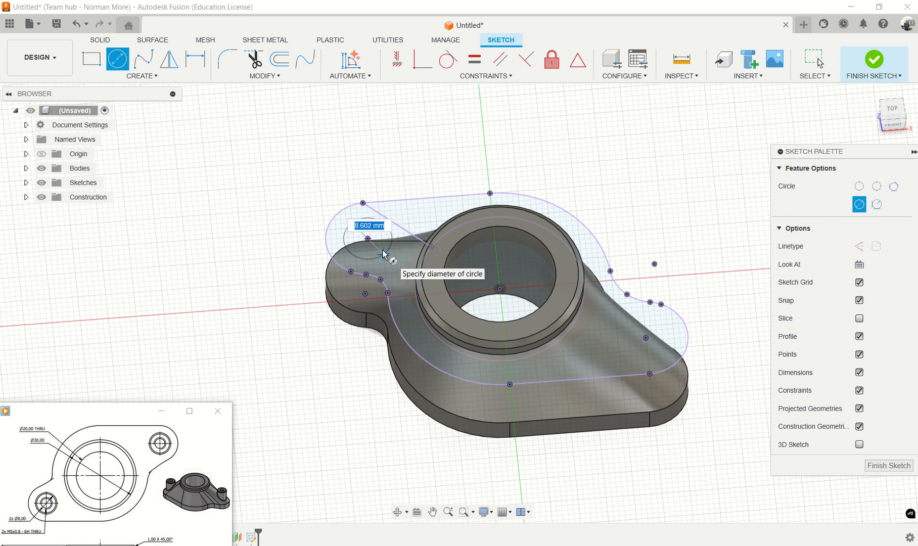
click(384, 254)
key(Escape)
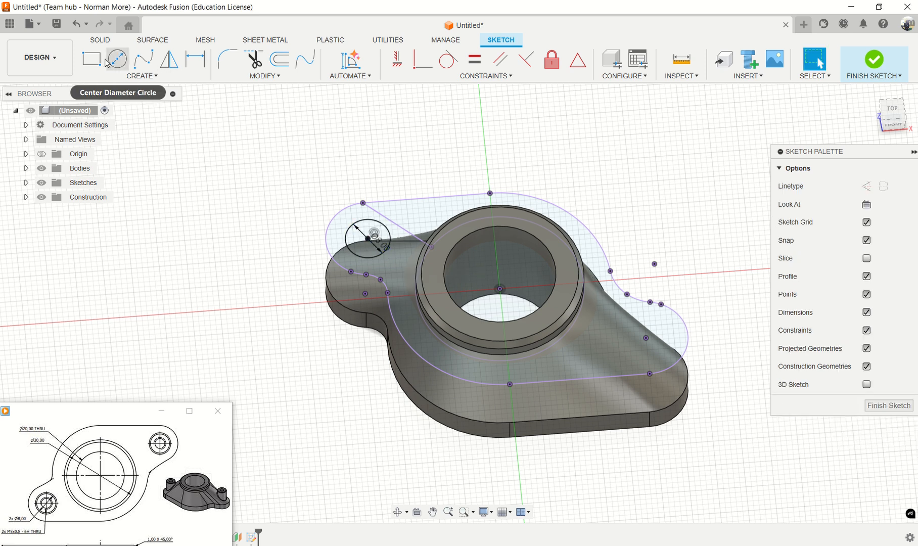
click(117, 59)
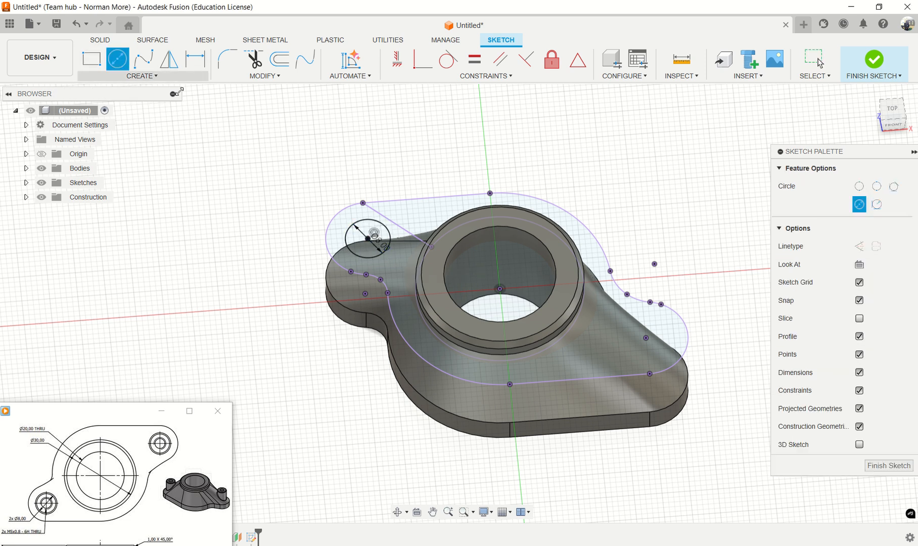
click(647, 338)
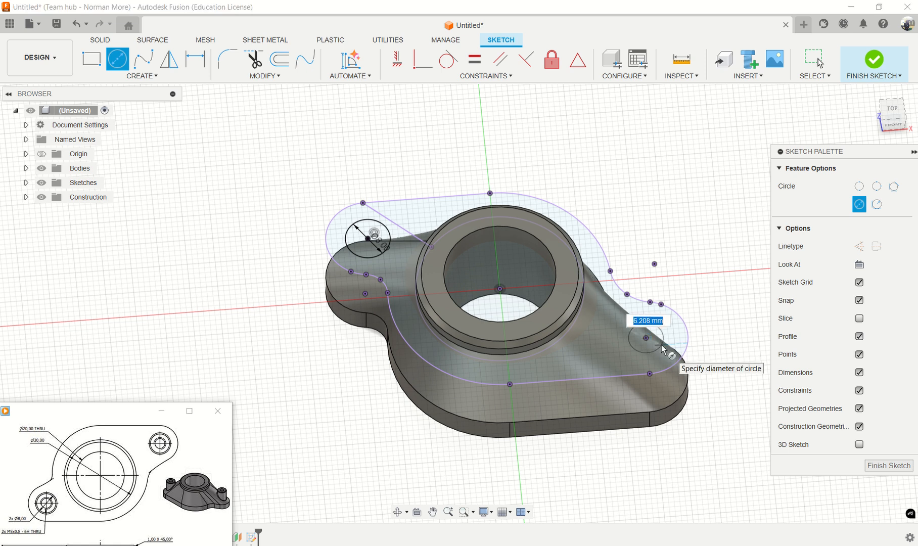
text(8)
key(Return)
key(Escape)
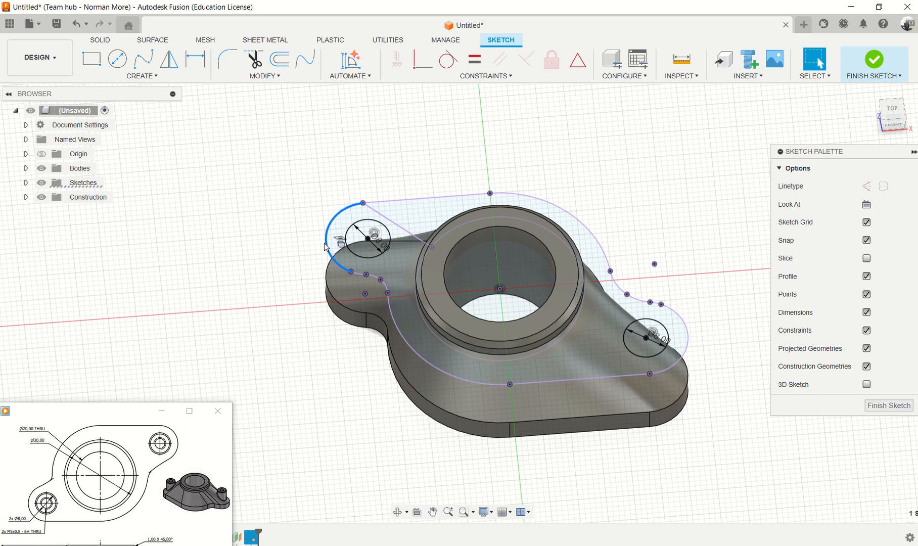
click(325, 247)
click(689, 340)
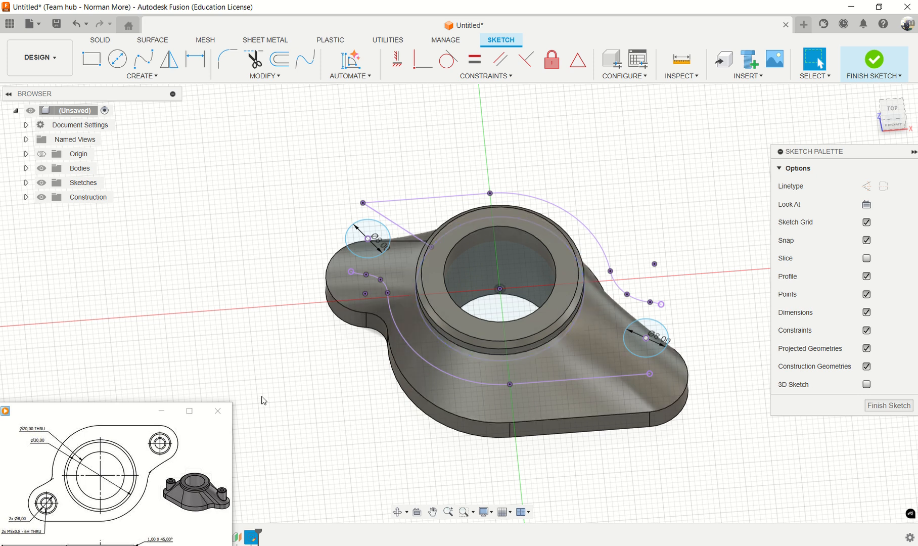
Extrude the circle over the left lug with extent To Object down to the sloped face, joining it to the body
key(e)
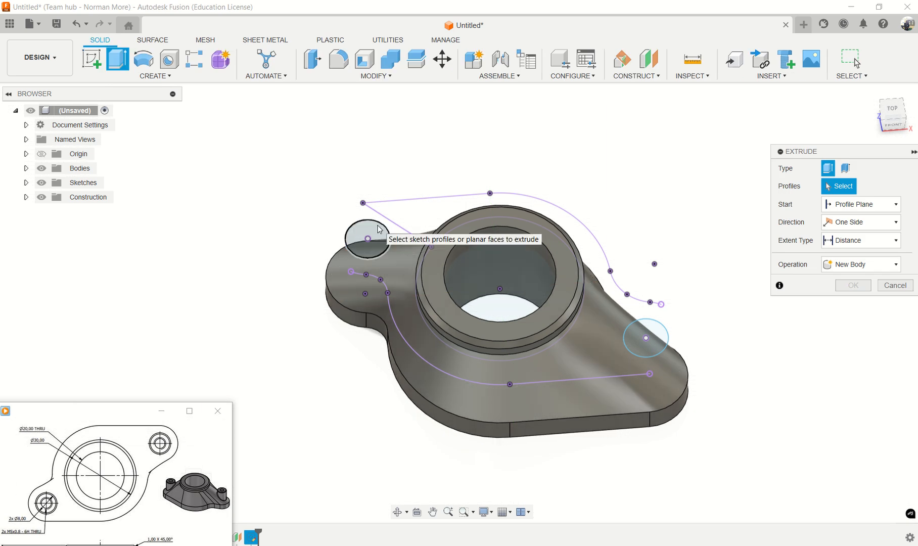
click(368, 239)
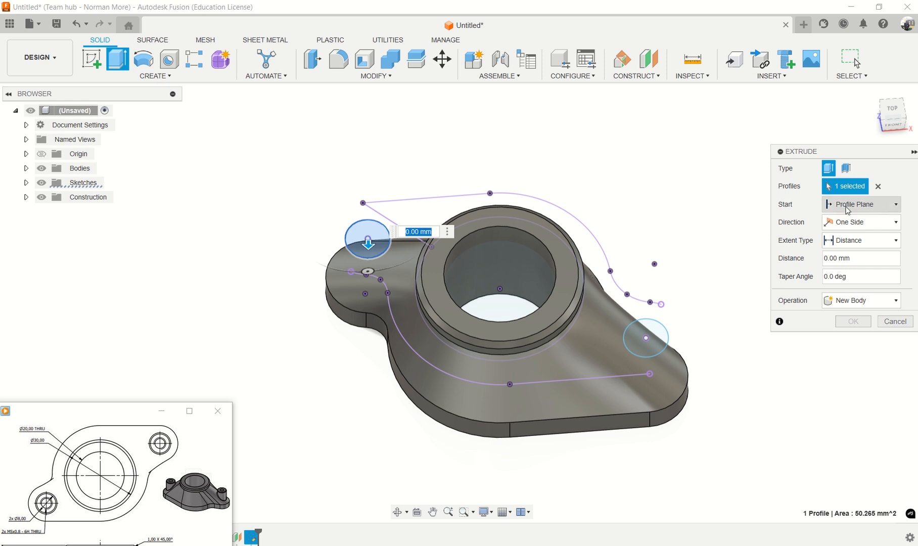
click(870, 241)
click(860, 267)
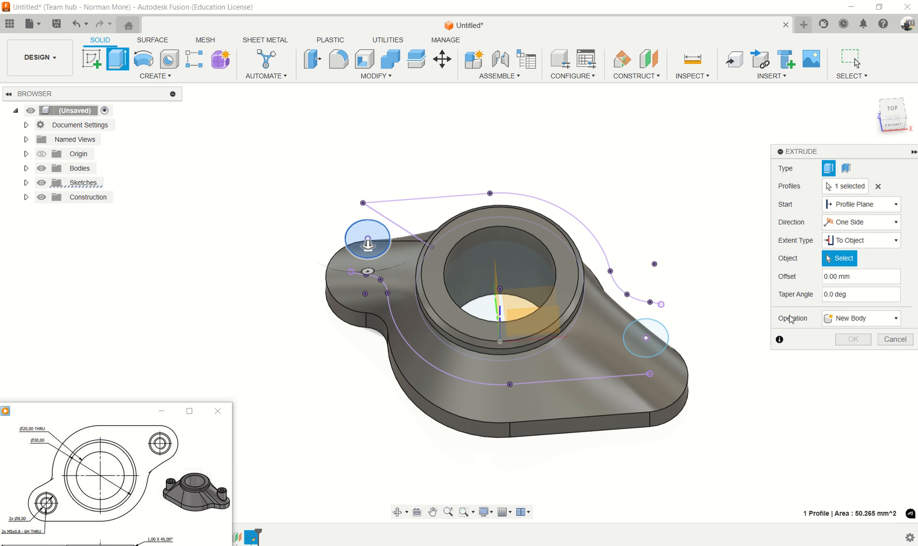
click(586, 405)
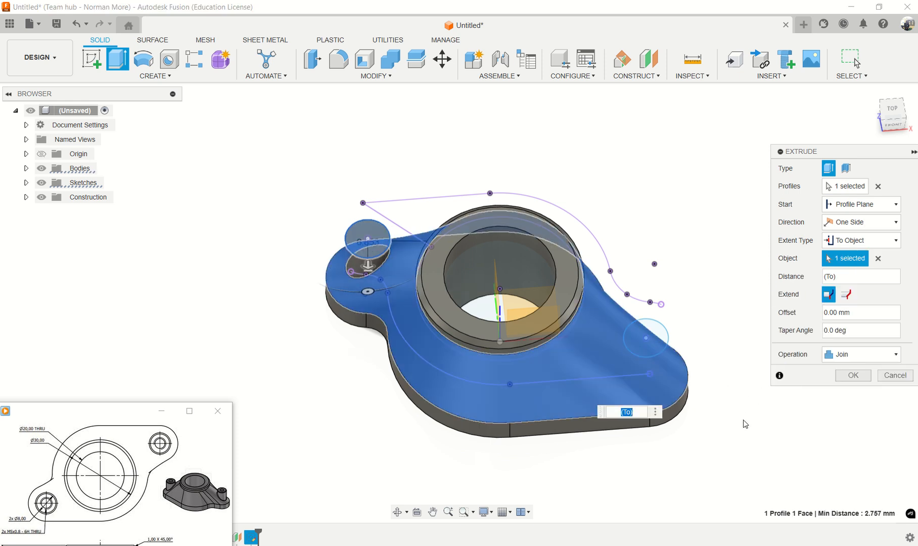
shift+middle_drag(743, 419, 741, 400)
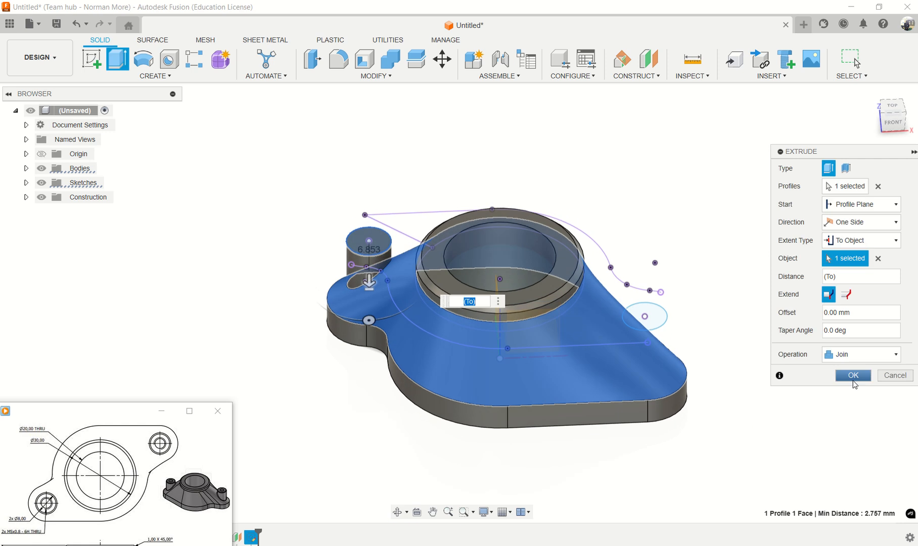
click(853, 377)
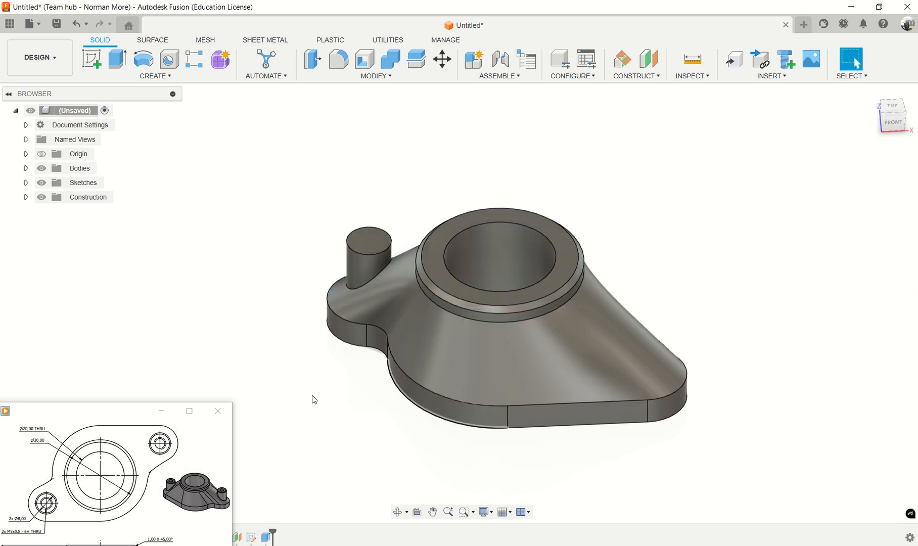
Extrude the circle over the right lug to the sloped face as a join from the reshown Sketch5, and hide that sketch
click(26, 183)
click(52, 255)
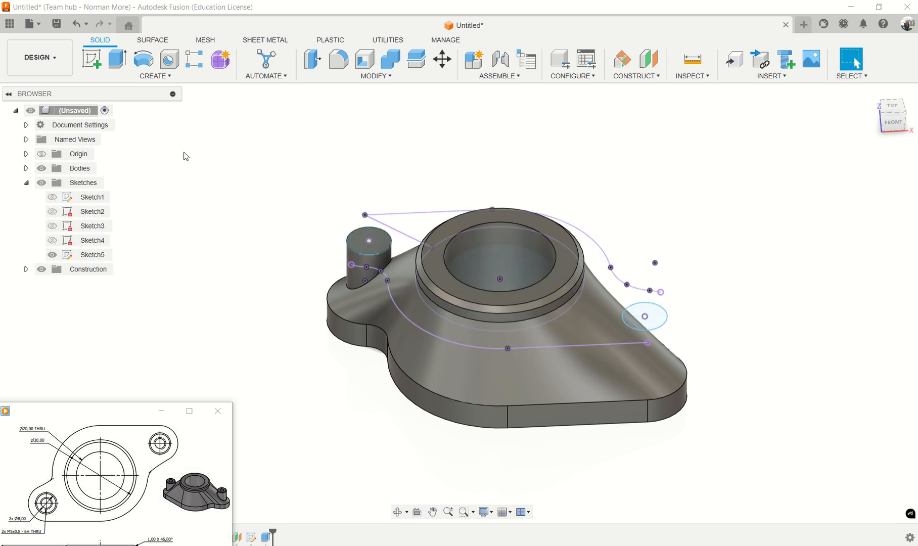
key(e)
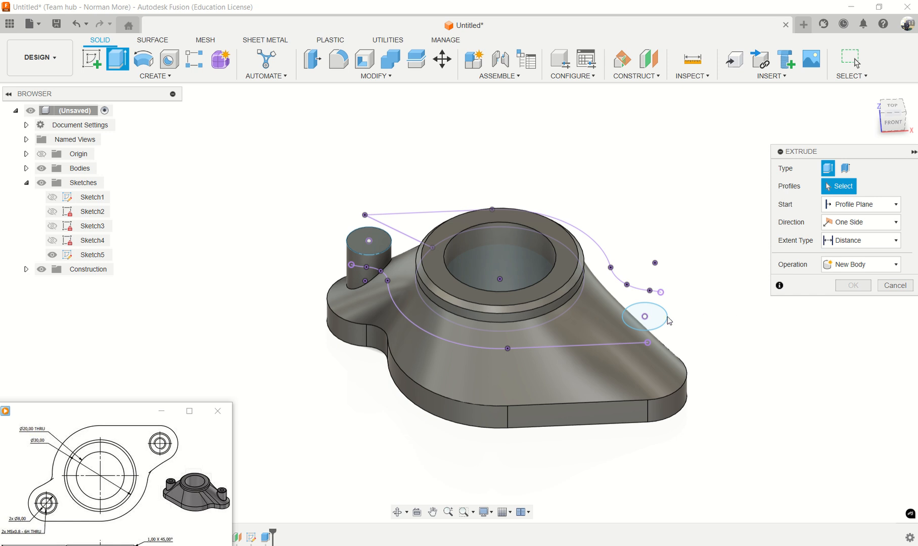
click(647, 316)
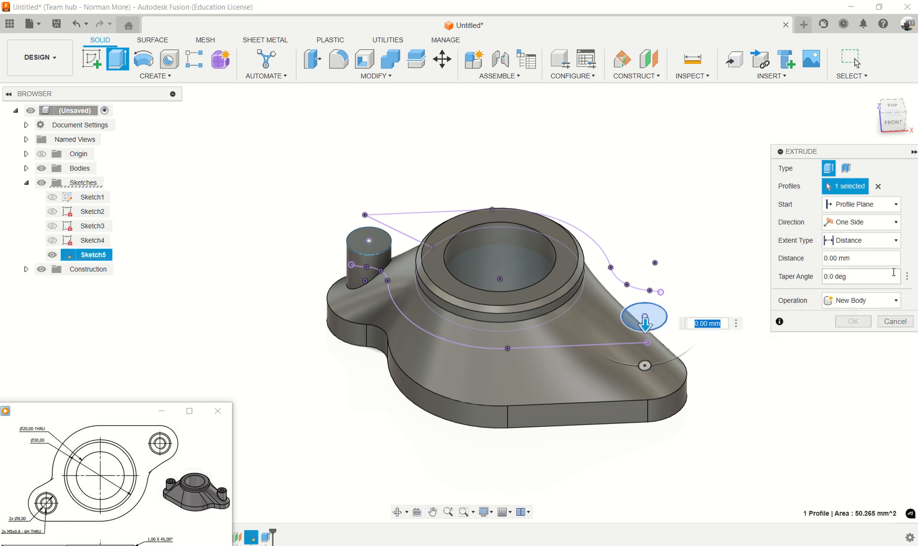
click(862, 240)
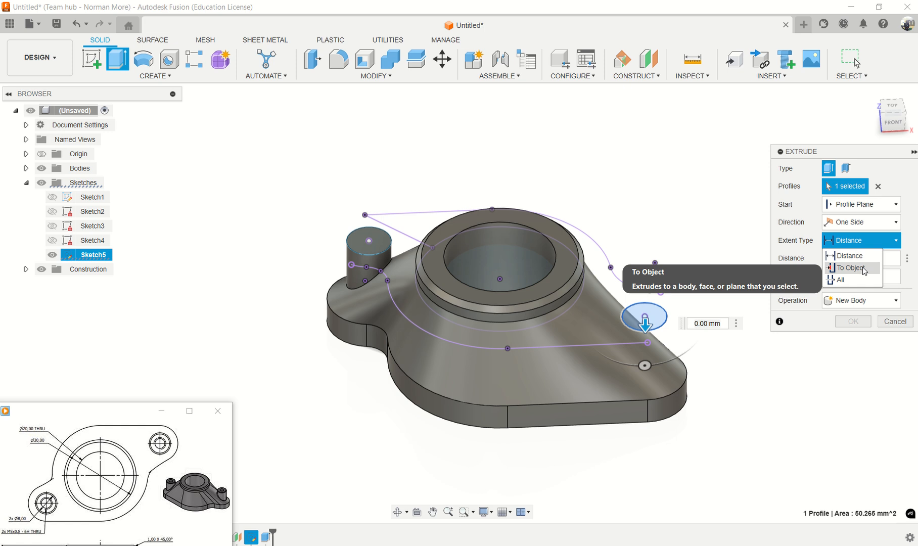
click(852, 268)
click(598, 380)
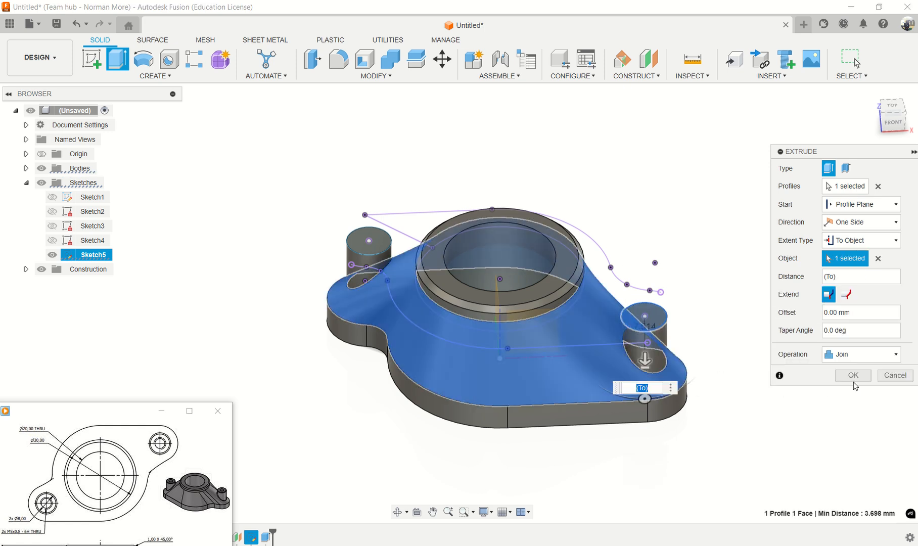
click(853, 376)
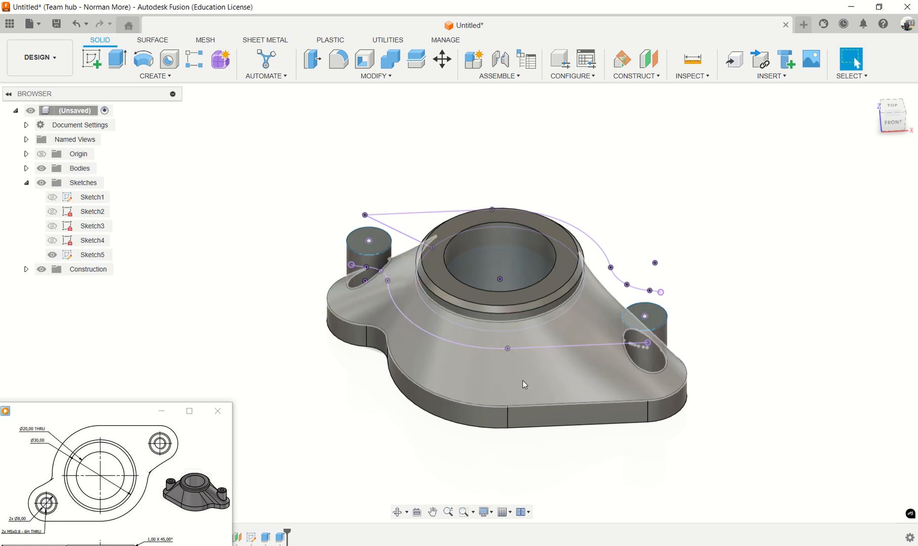
click(52, 255)
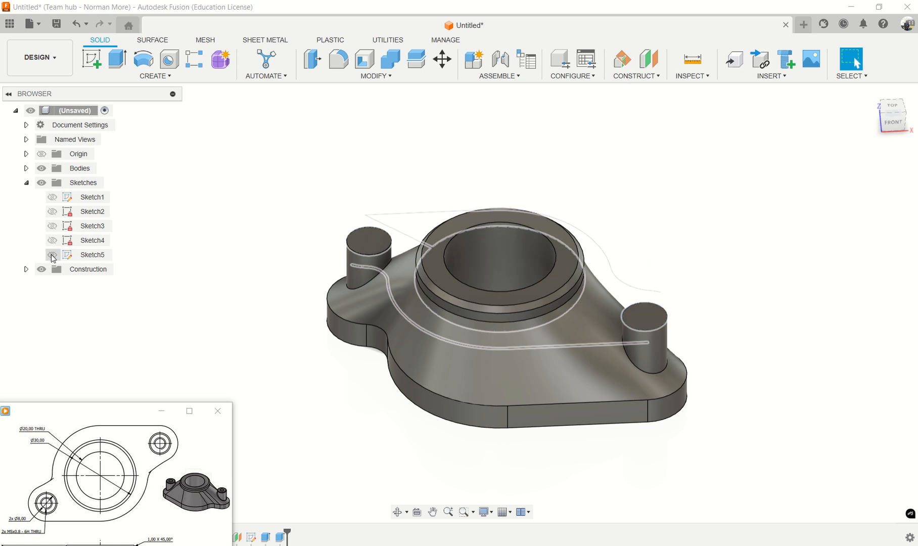
Place a single tapped M5x0.8 hole, class 6H, at the centre of the right boss's top face
mouse_move(781, 436)
shift+middle_down()
mouse_move(791, 436)
mouse_move(771, 436)
mouse_move(793, 447)
shift+middle_up()
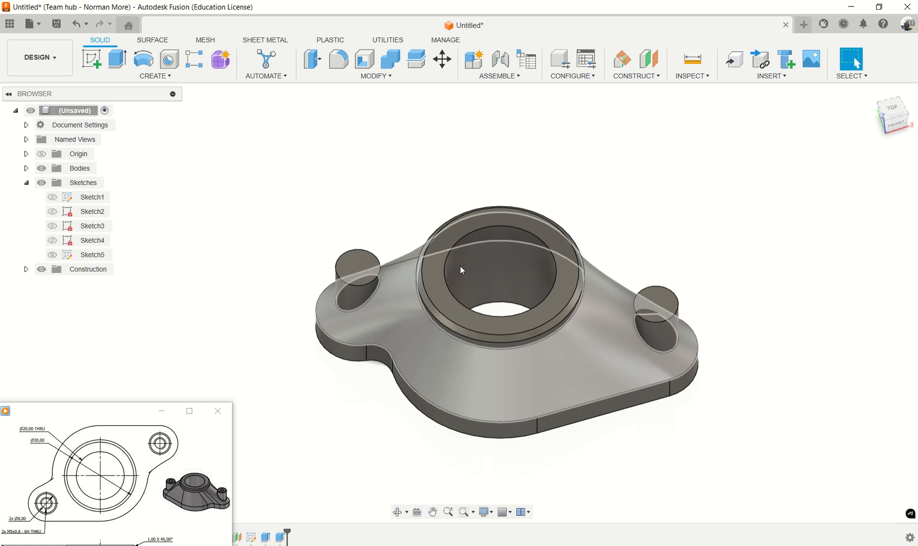
click(169, 60)
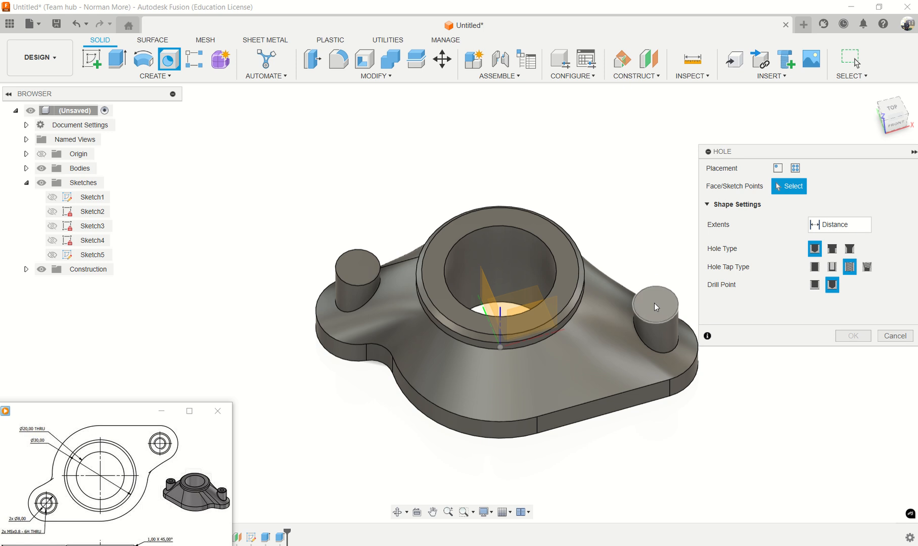
click(798, 169)
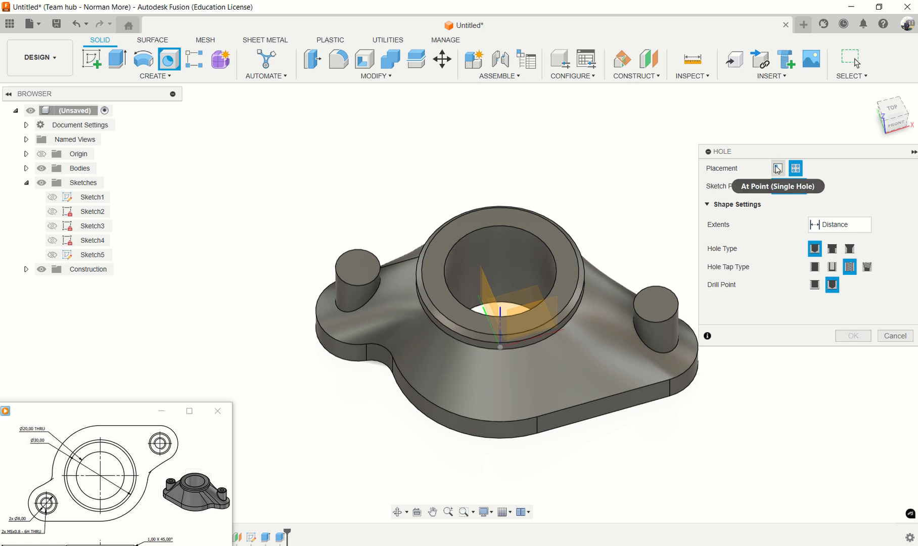
click(778, 169)
click(656, 305)
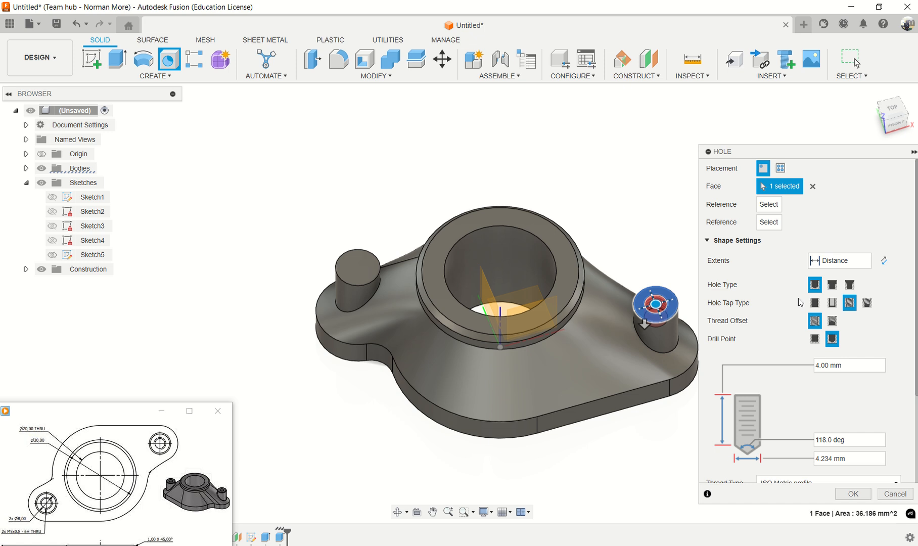
scroll(793, 394, down, 3)
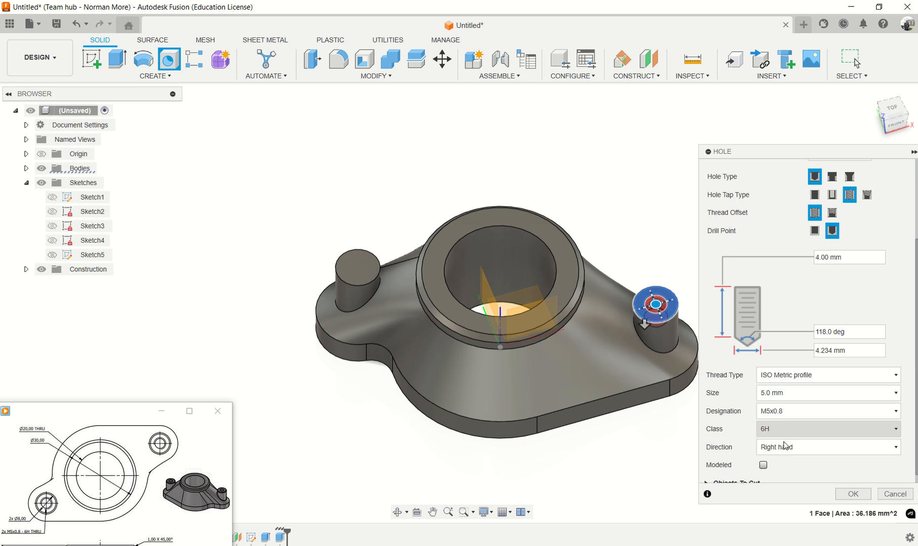
scroll(785, 400, up, 1)
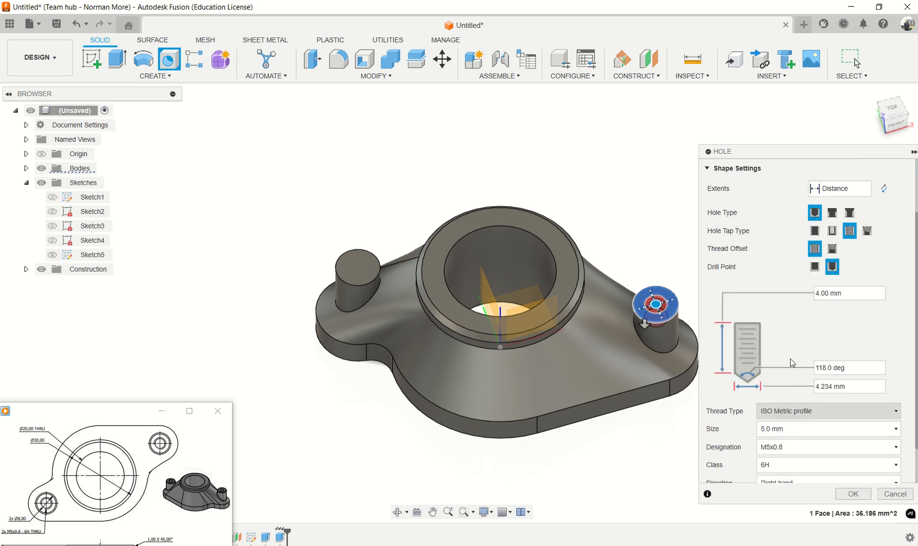
scroll(792, 356, up, 1)
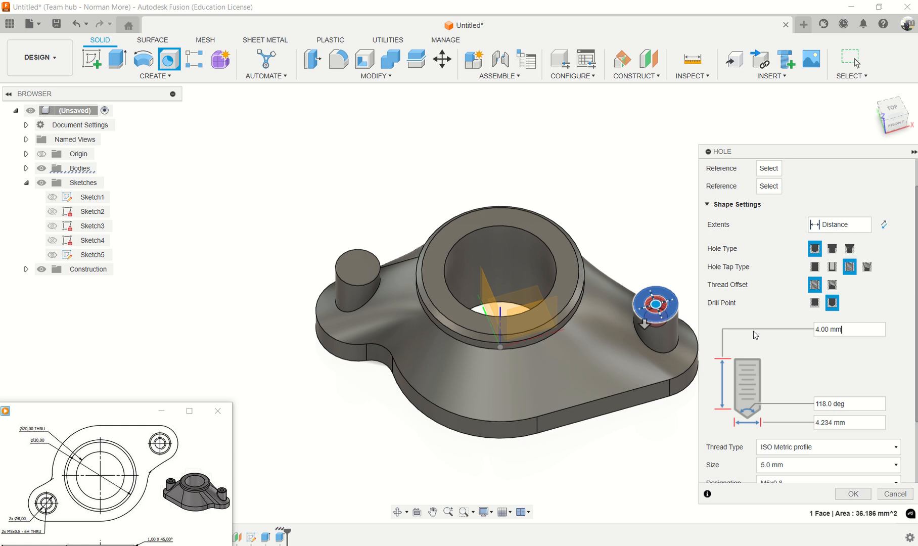
Give the right boss's tapped hole a depth of 18 mm and a flat drill point, and finish it
click(812, 330)
text(18)
click(815, 302)
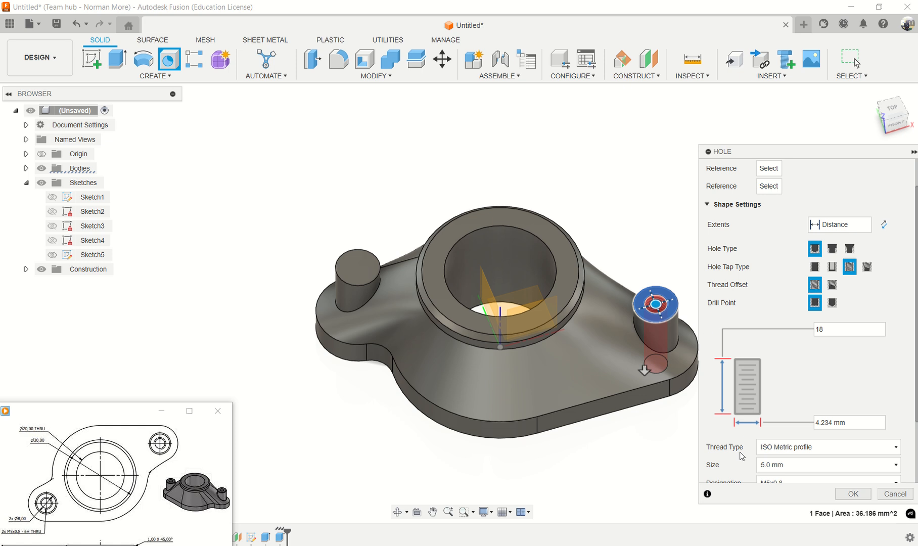
click(852, 494)
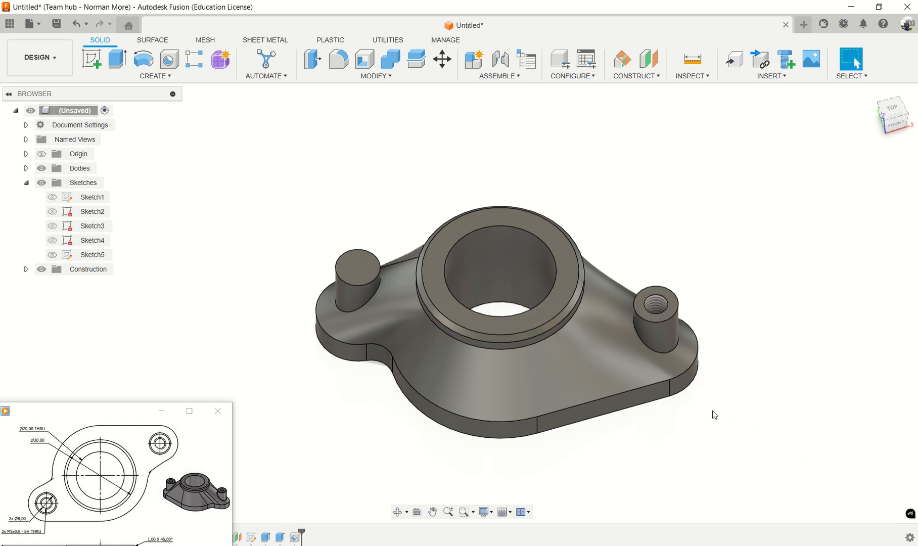
Start a Hole on the left boss's top face and clear its off-centre face selection
shift+middle_drag(714, 415, 728, 394)
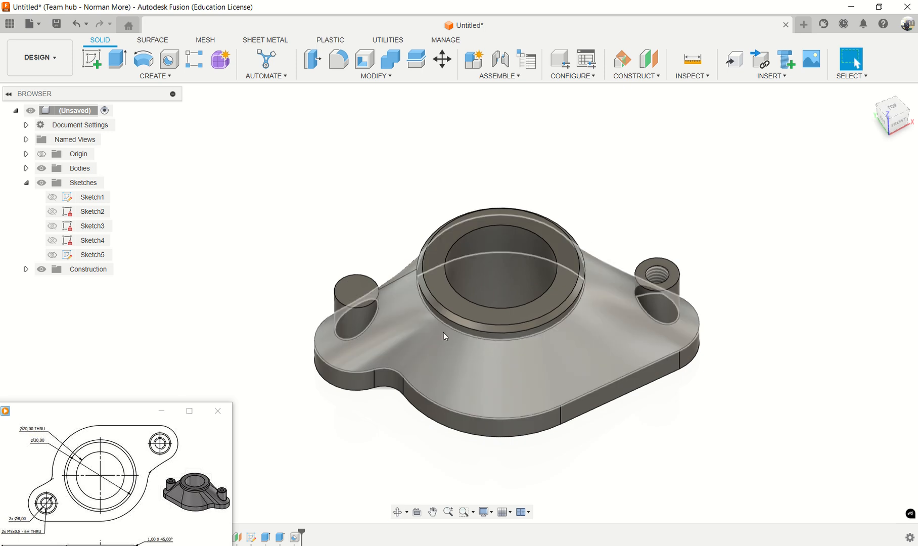
click(352, 297)
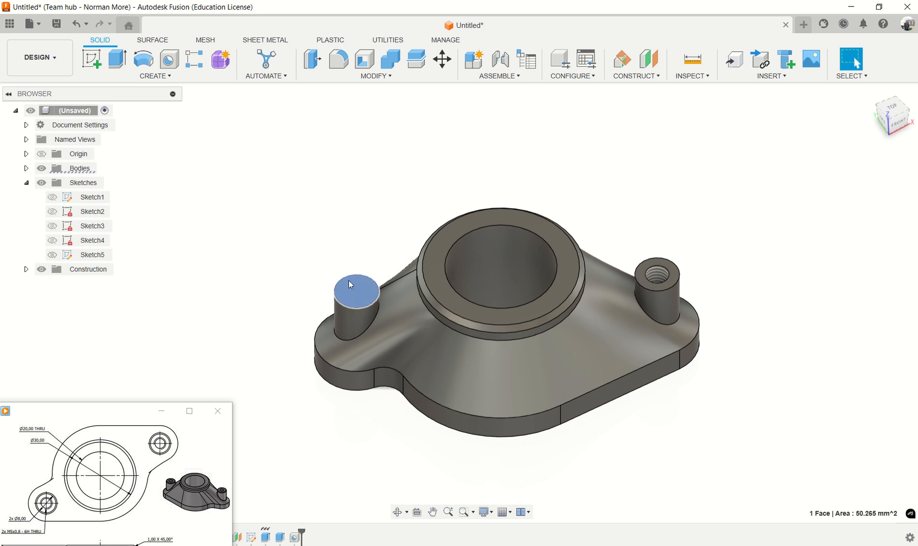
click(163, 76)
click(174, 60)
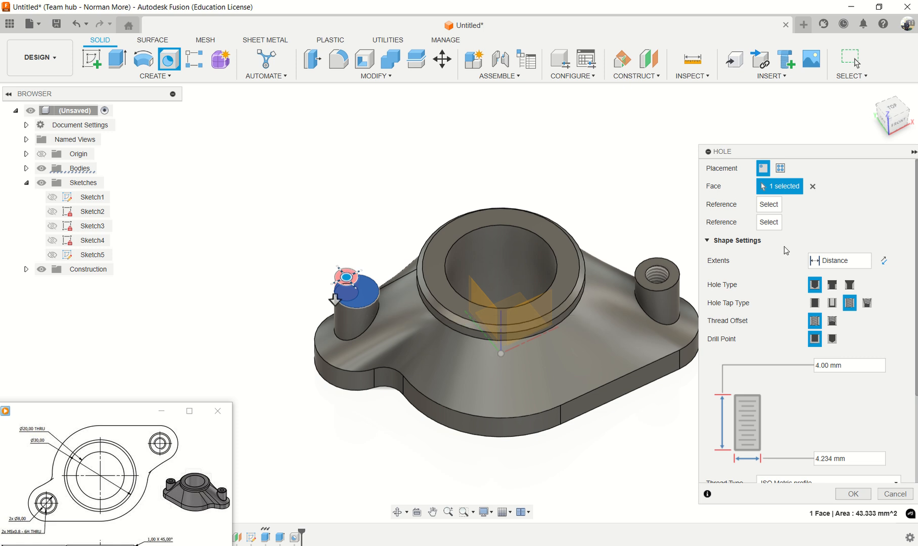
click(812, 186)
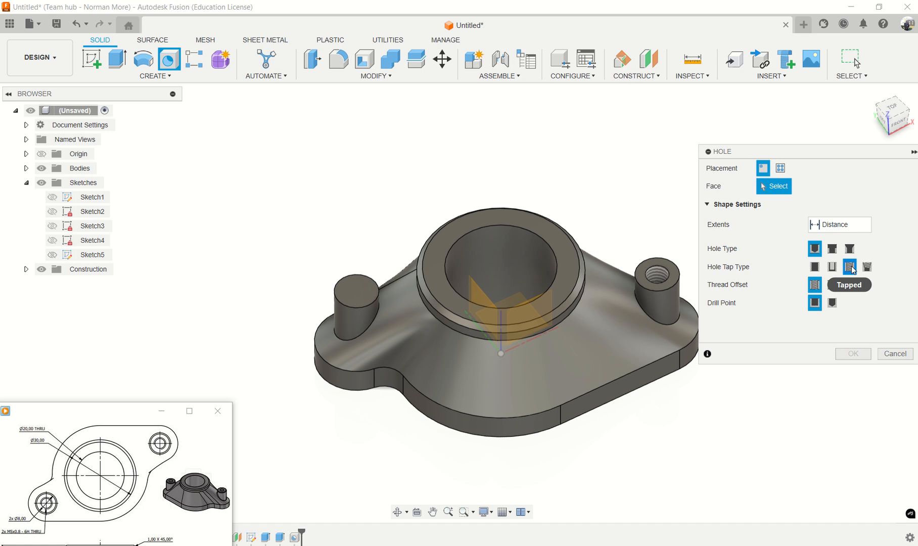
click(347, 305)
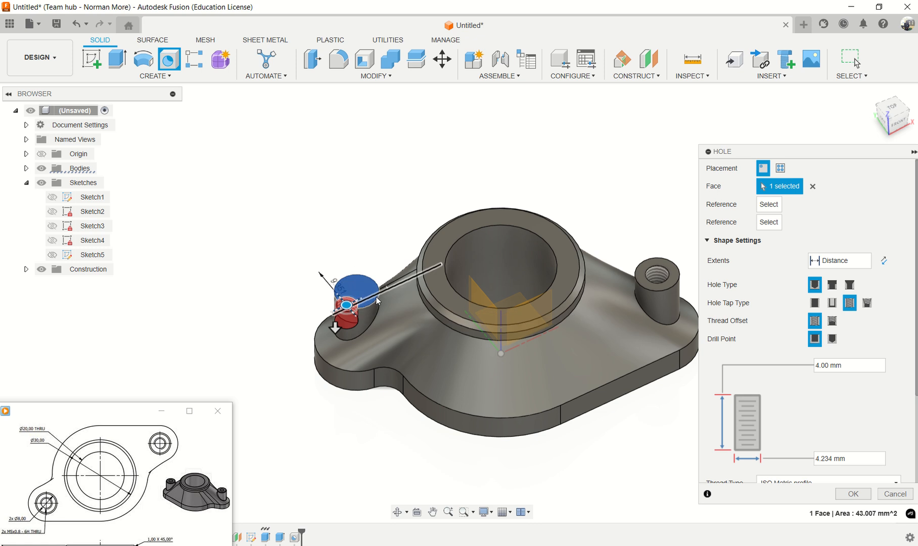
shift+middle_drag(361, 245, 372, 276)
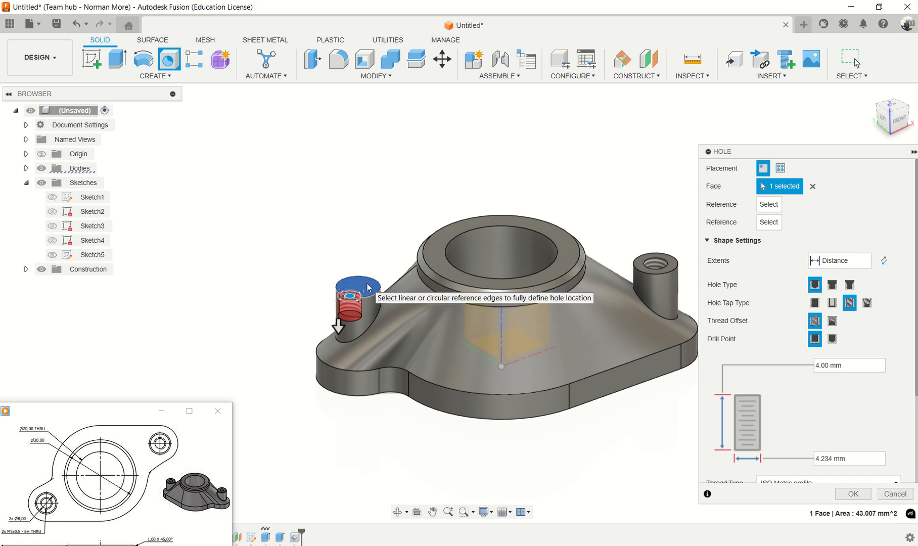
click(812, 187)
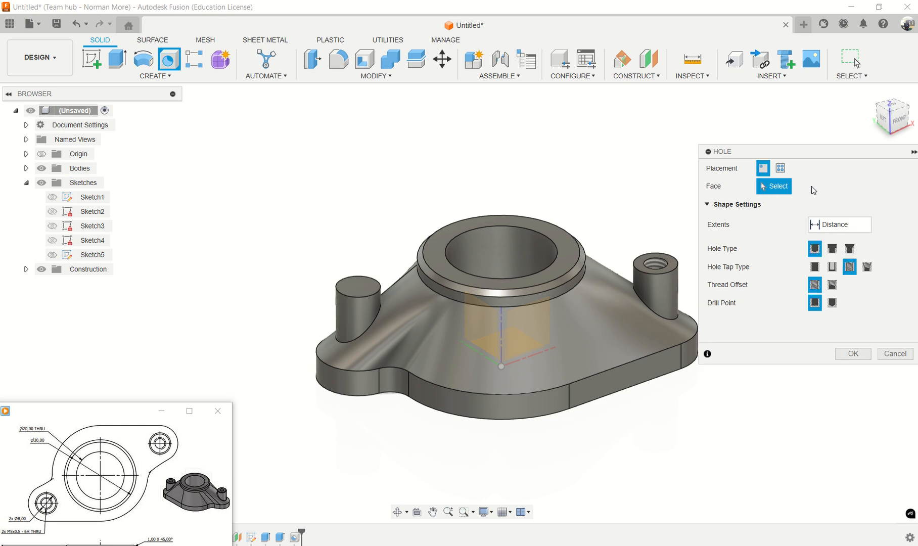
click(369, 293)
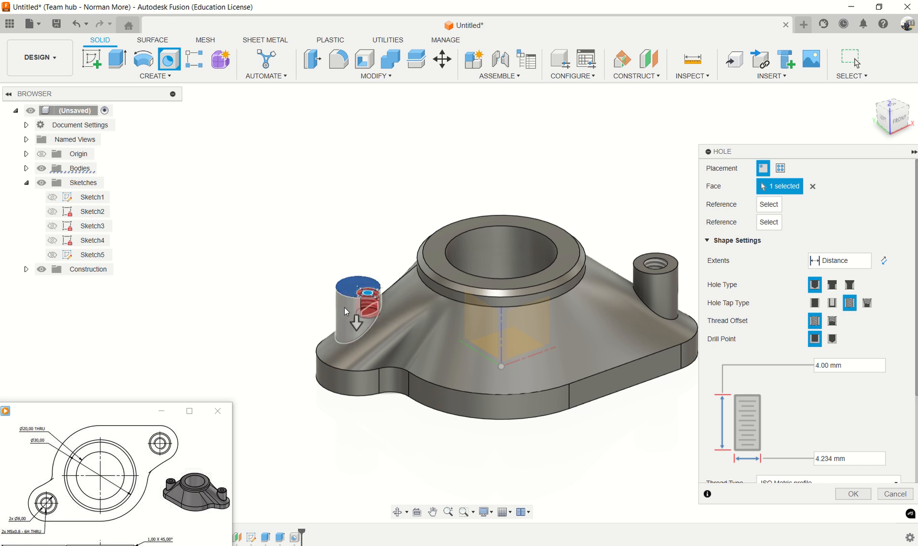
click(813, 187)
Cut an M5x0.8 tapped hole 18 mm deep at the centre of the left boss's top face
shift+middle_drag(416, 283, 379, 274)
scroll(379, 274, up, 3)
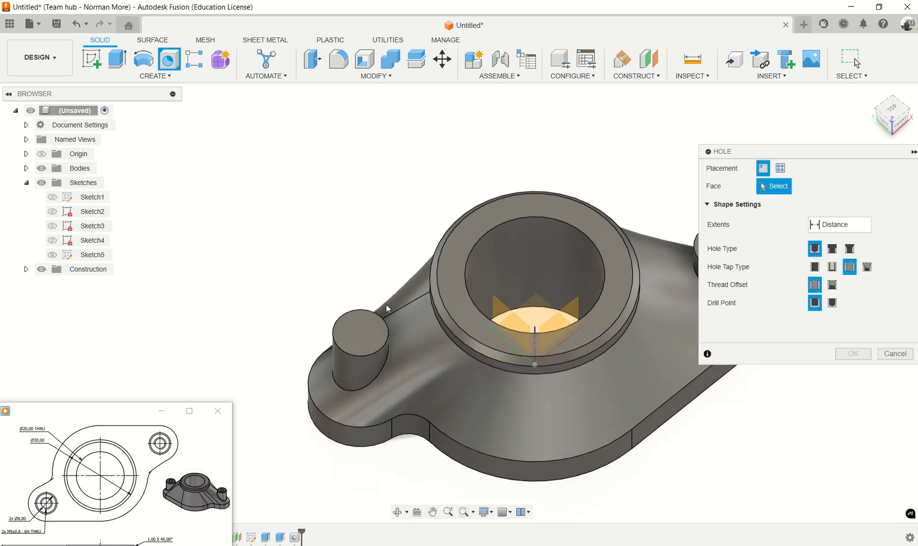
click(364, 332)
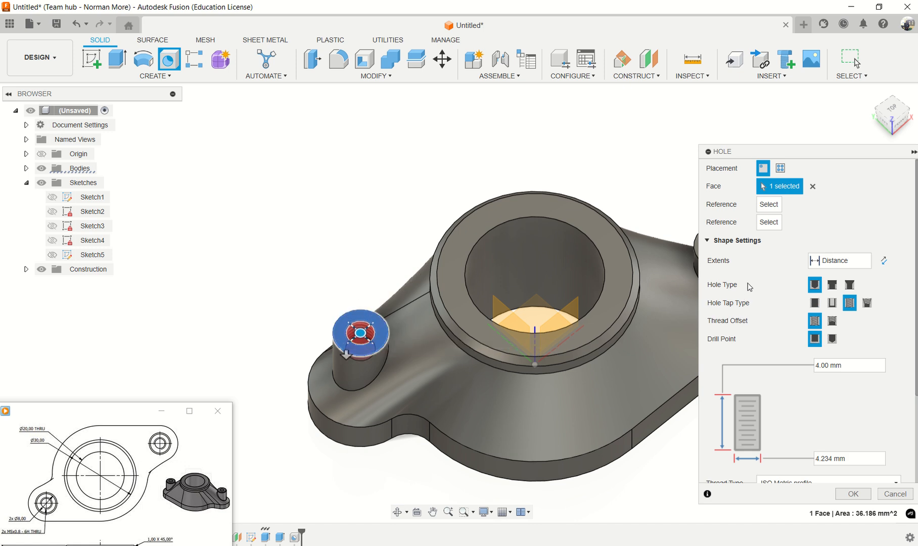
click(857, 361)
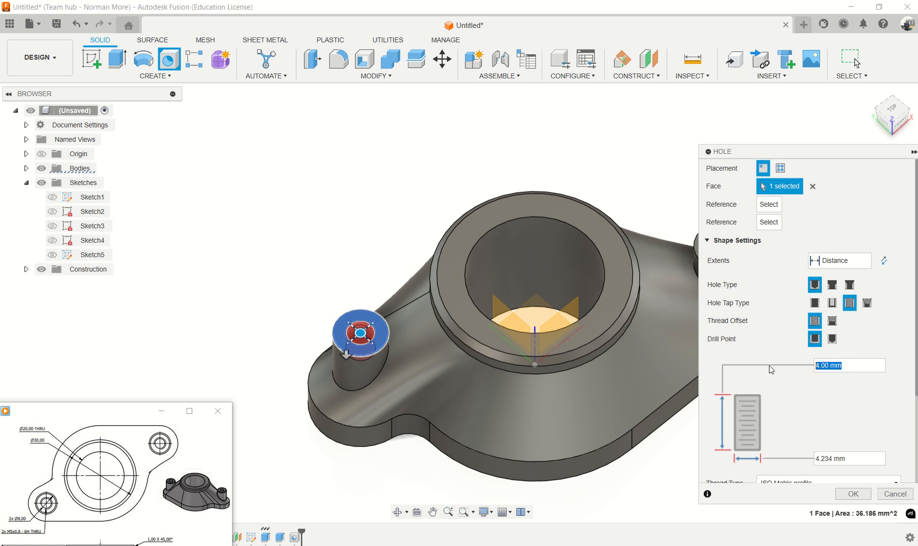
text(18)
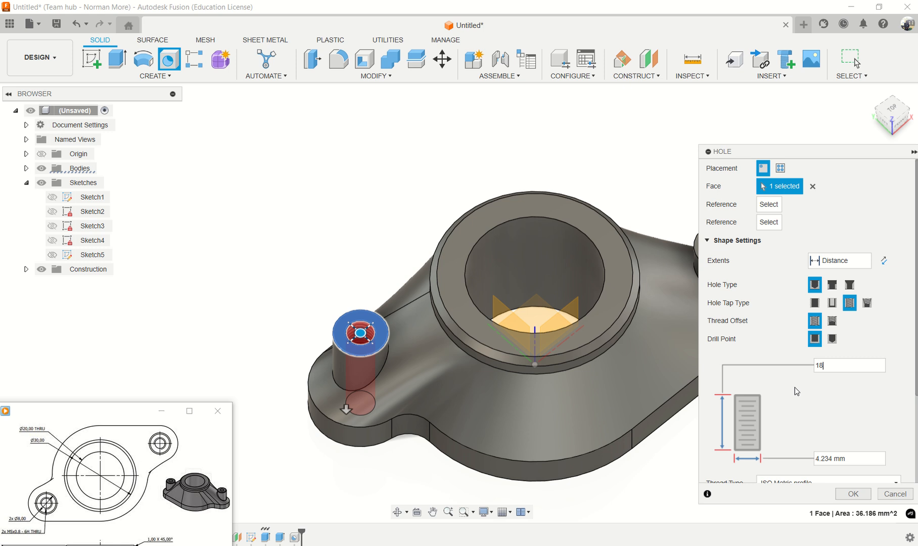
scroll(842, 391, down, 3)
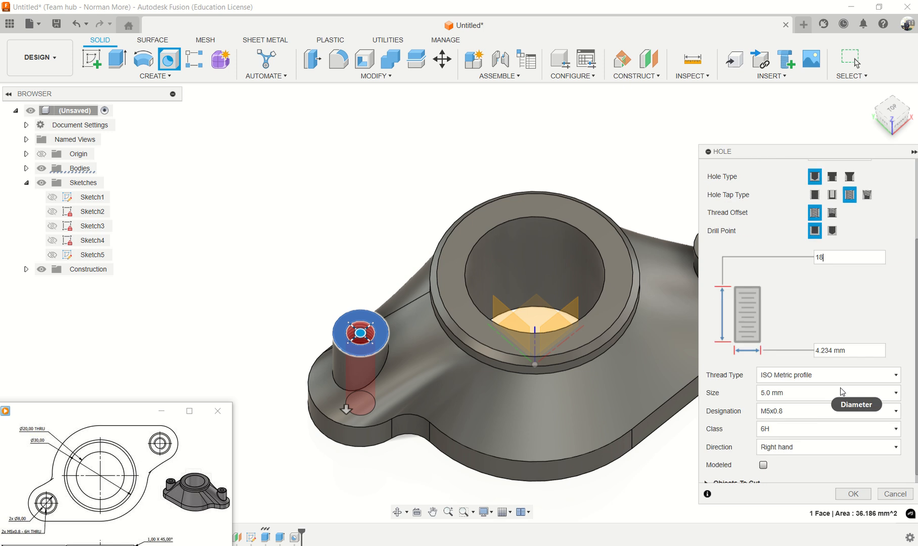
scroll(842, 392, down, 1)
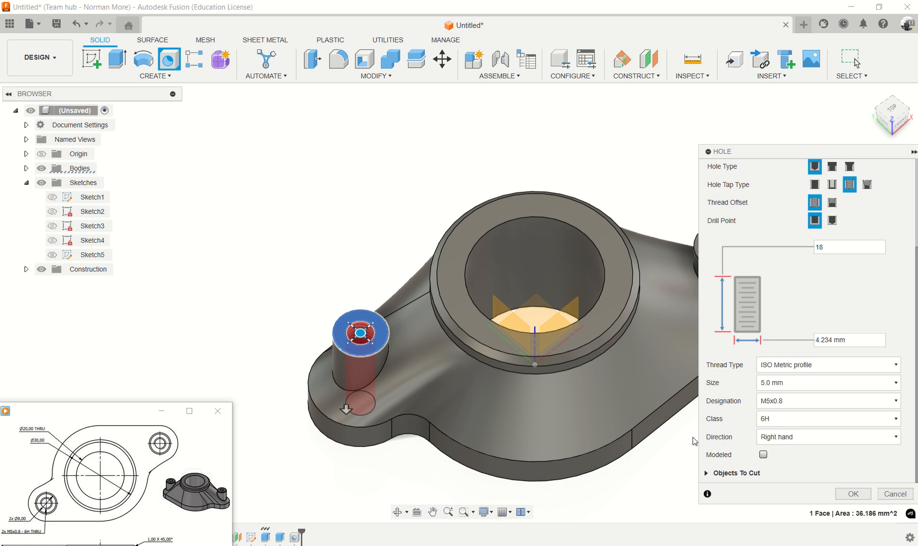
click(854, 495)
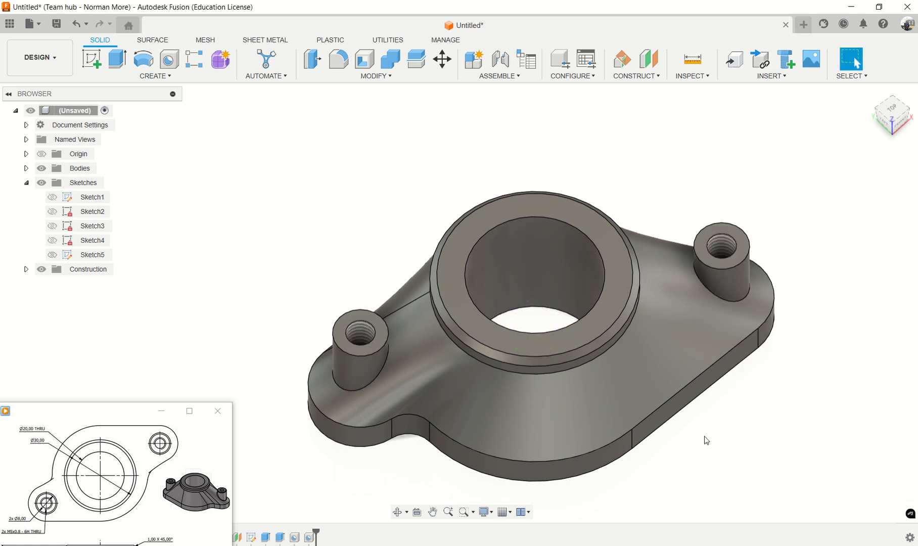
Chamfer the outer top edges of both threaded bosses with an equal distance of 0.5 mm
shift+middle_drag(705, 437, 663, 385)
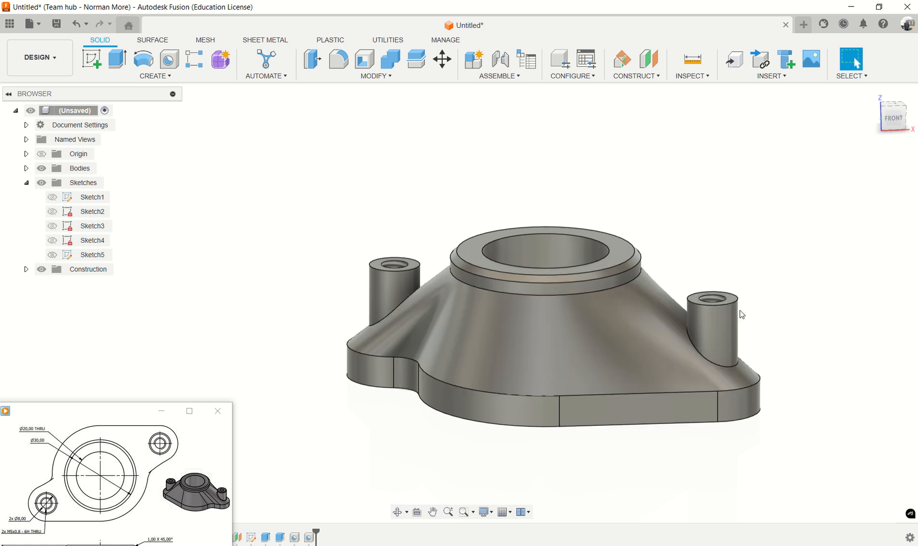
shift+middle_drag(742, 314, 756, 342)
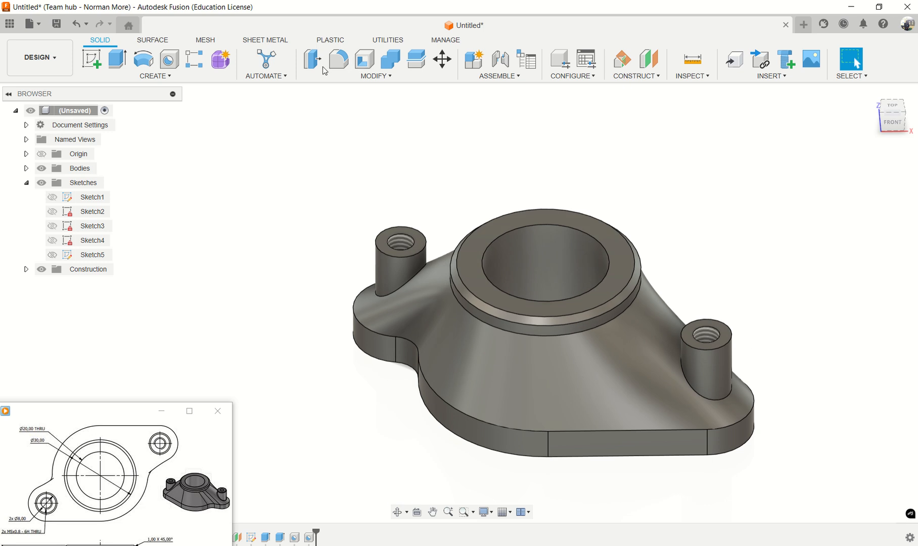
click(372, 77)
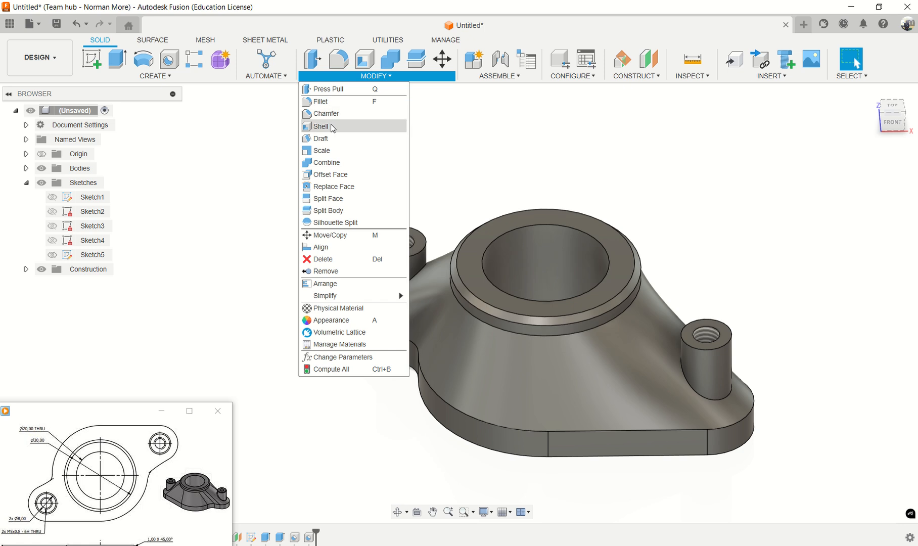
click(323, 113)
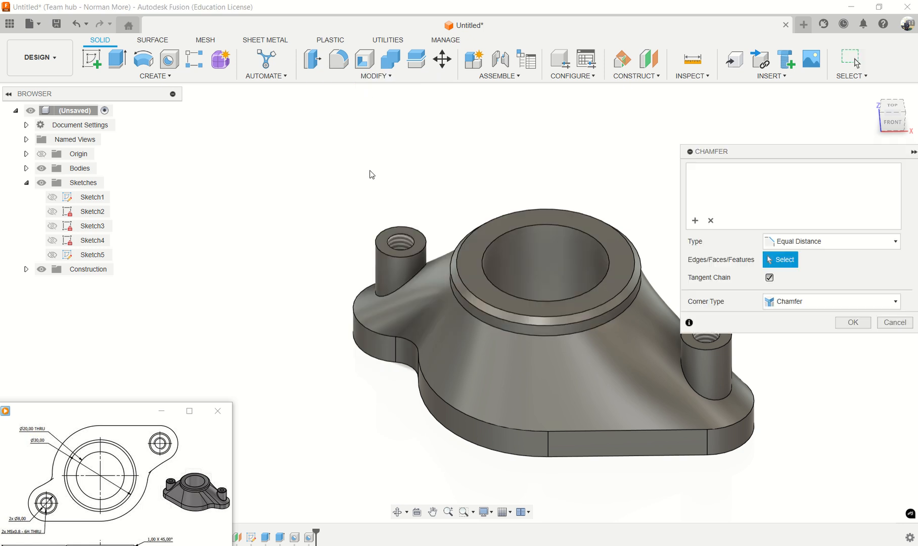
click(393, 254)
click(714, 349)
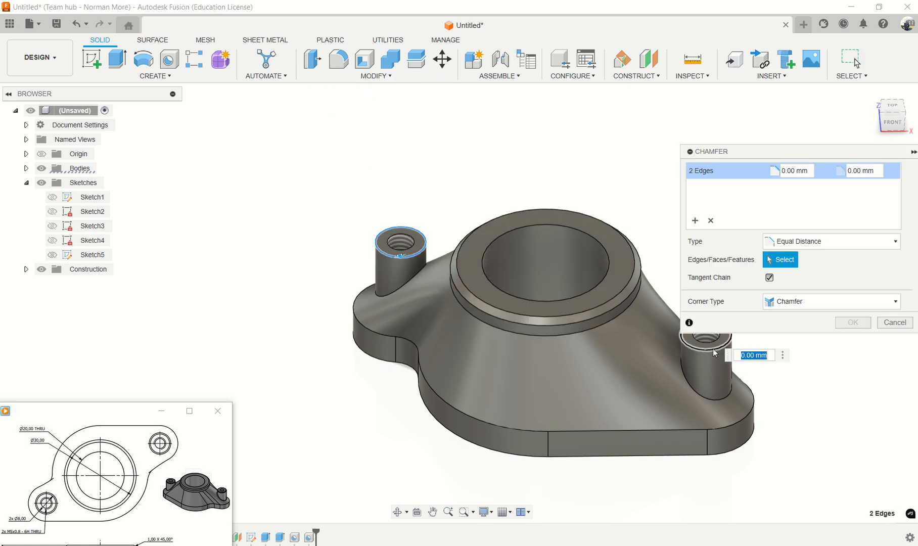
text(0.5)
key(Return)
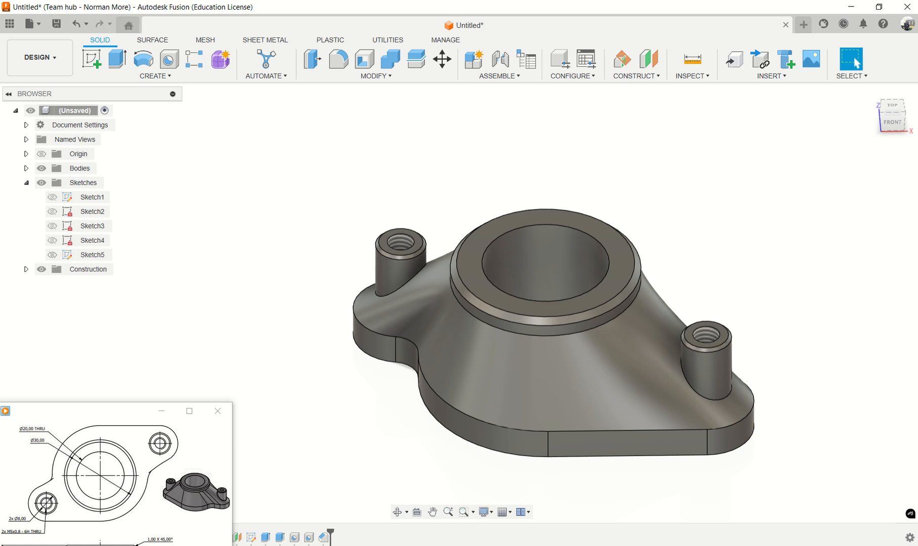
shift+middle_drag(784, 296, 854, 281)
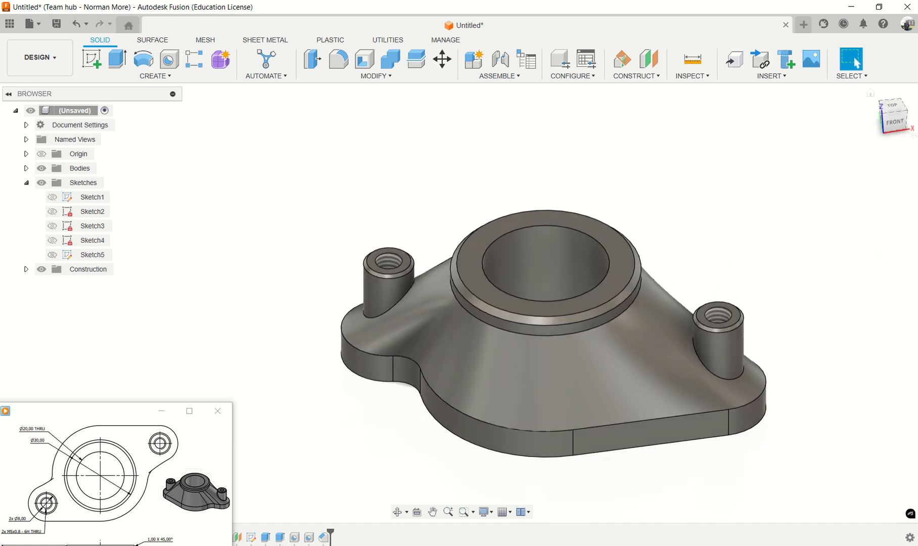